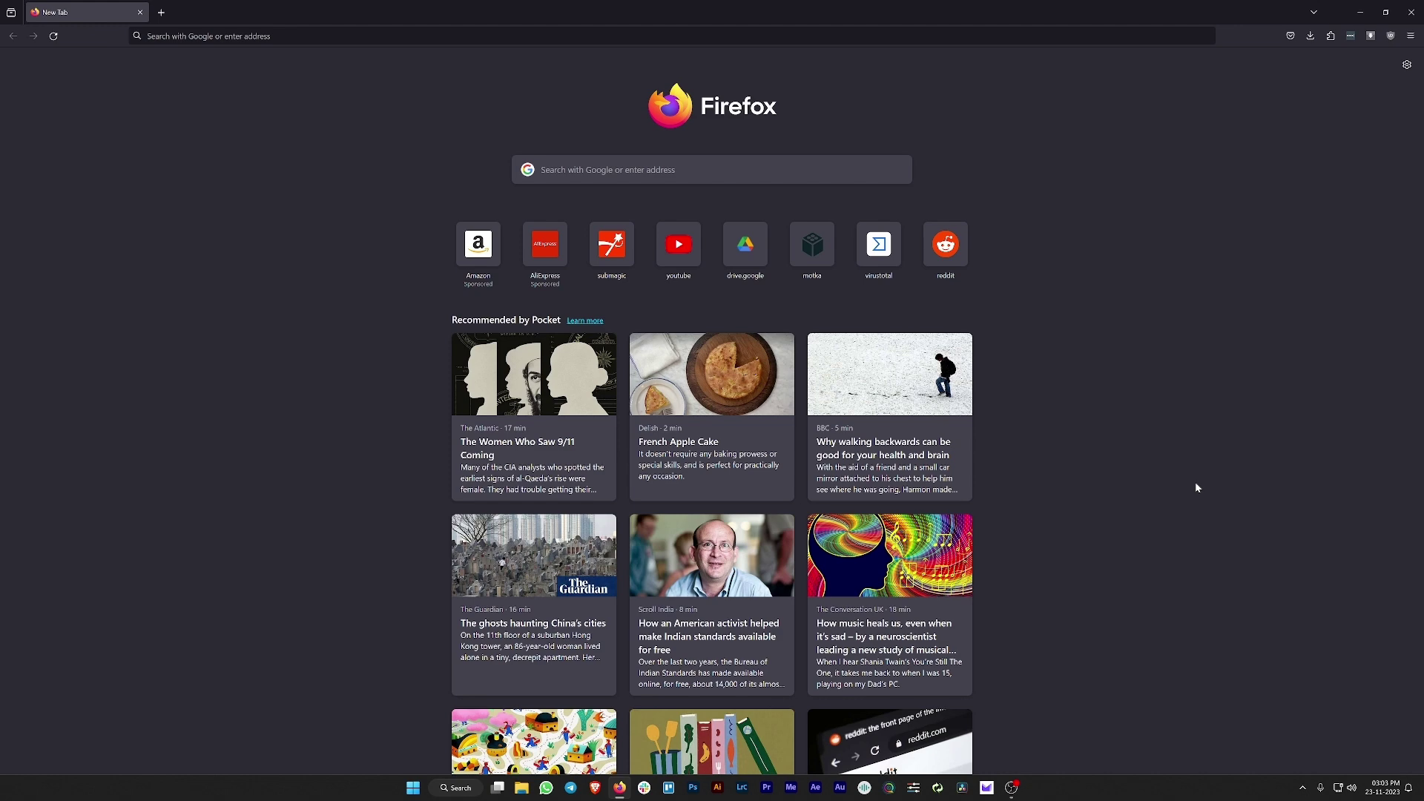
- Search the web for Autocut and open the official AutoCut site
{"action": "left_click", "coordinate": [351, 35]}
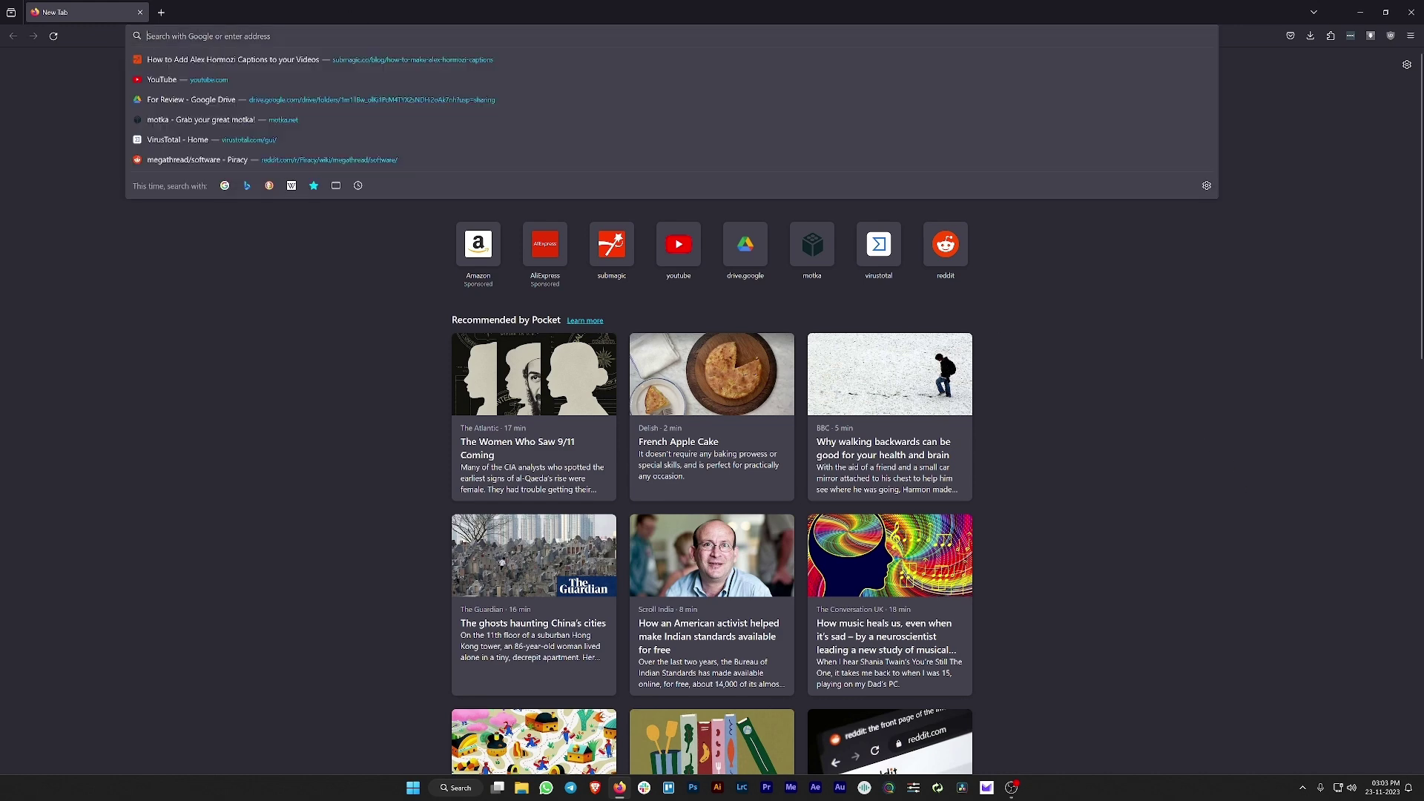
{"action": "type", "text": "Autocut"}
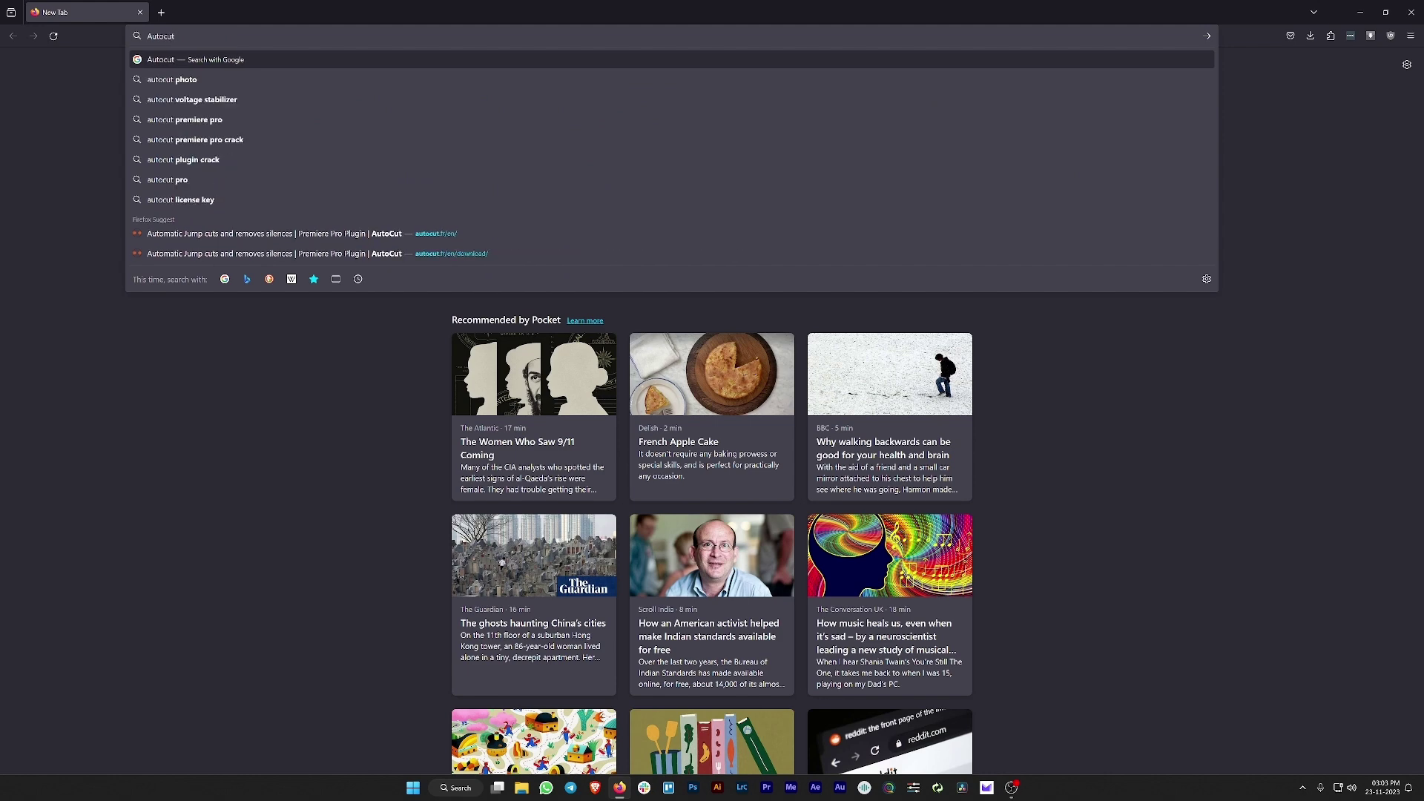
{"action": "key", "text": "Return"}
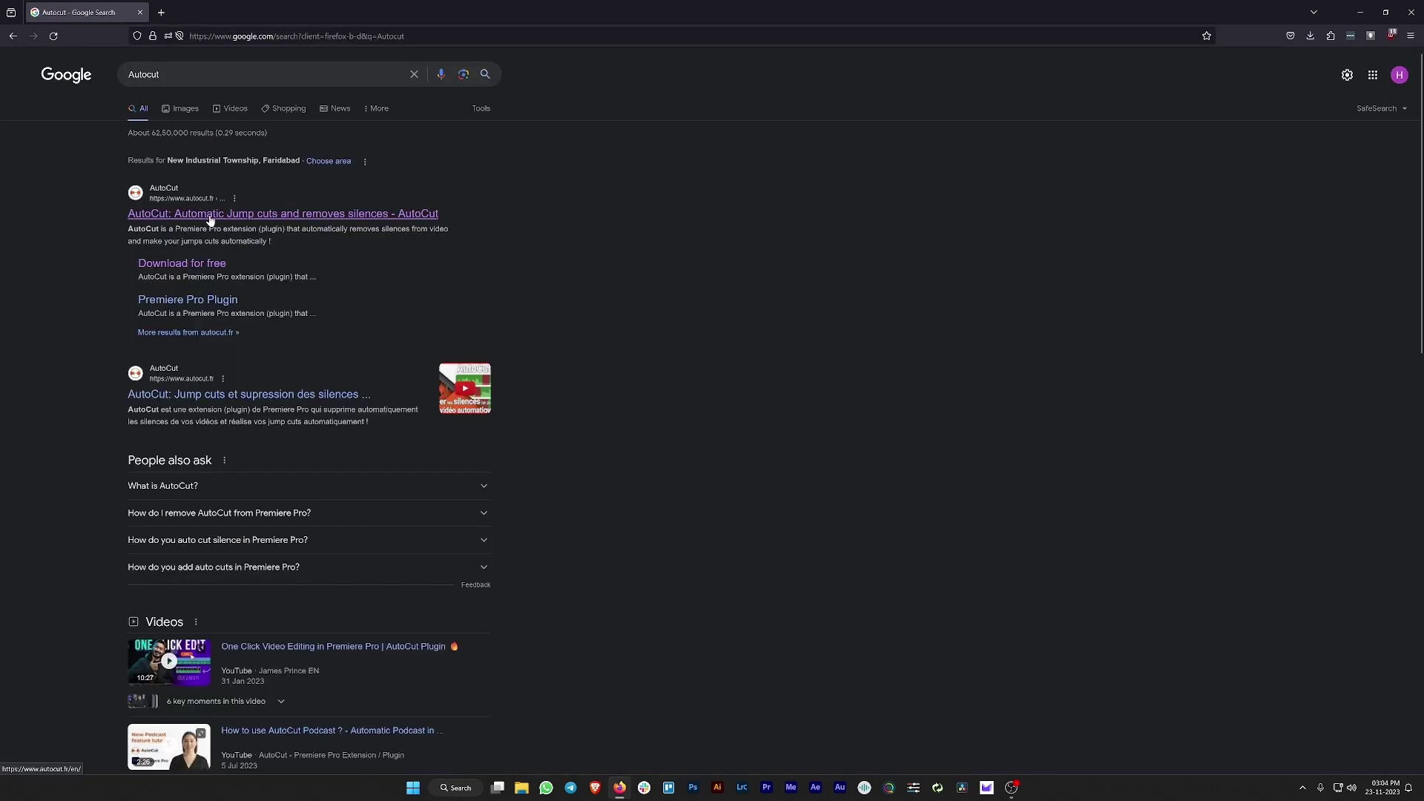
{"action": "left_click", "coordinate": [209, 214]}
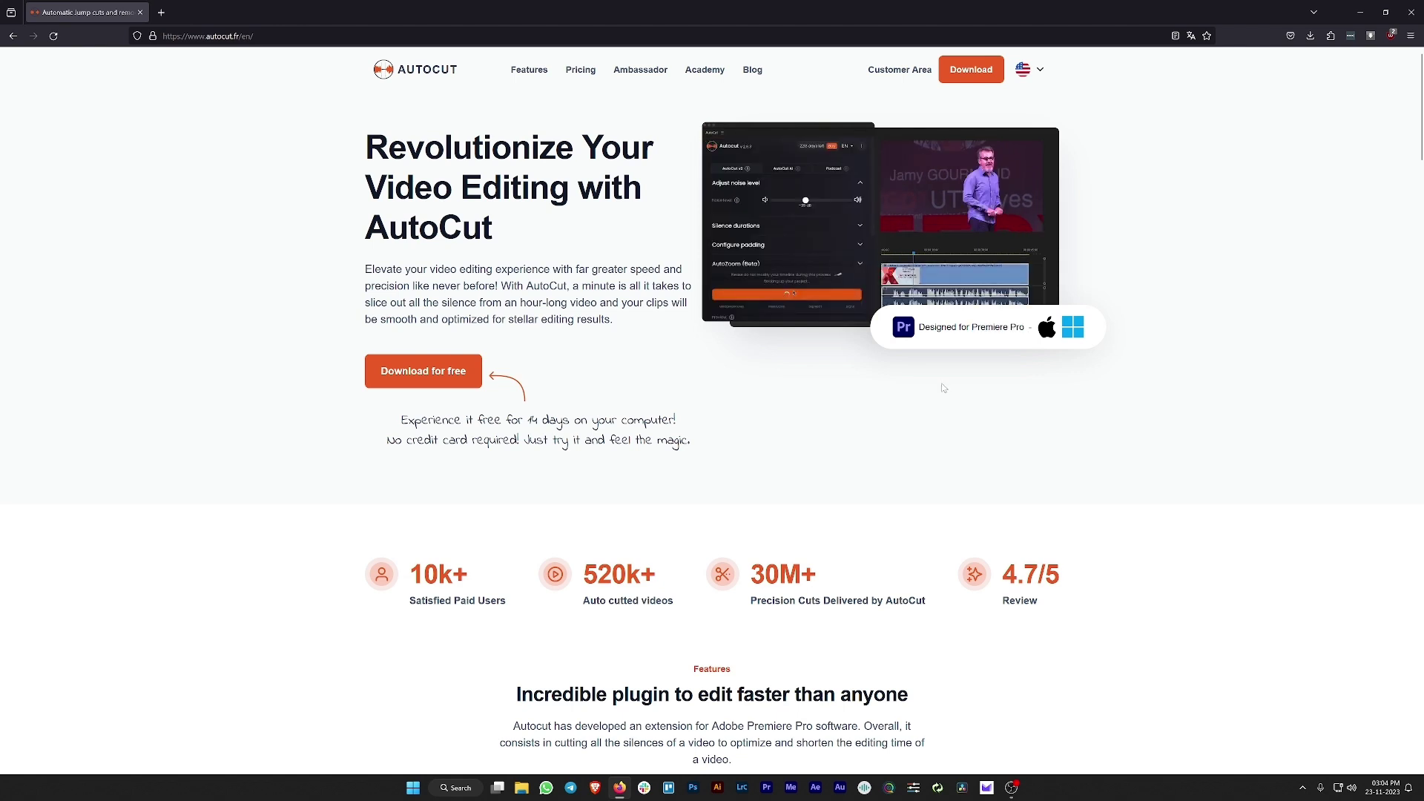
- Look over the AutoCut feature overview and download the Windows version of the extension
{"action": "left_click_drag", "start_coordinate": [479, 421], "coordinate": [570, 421]}
{"action": "left_click", "coordinate": [572, 470]}
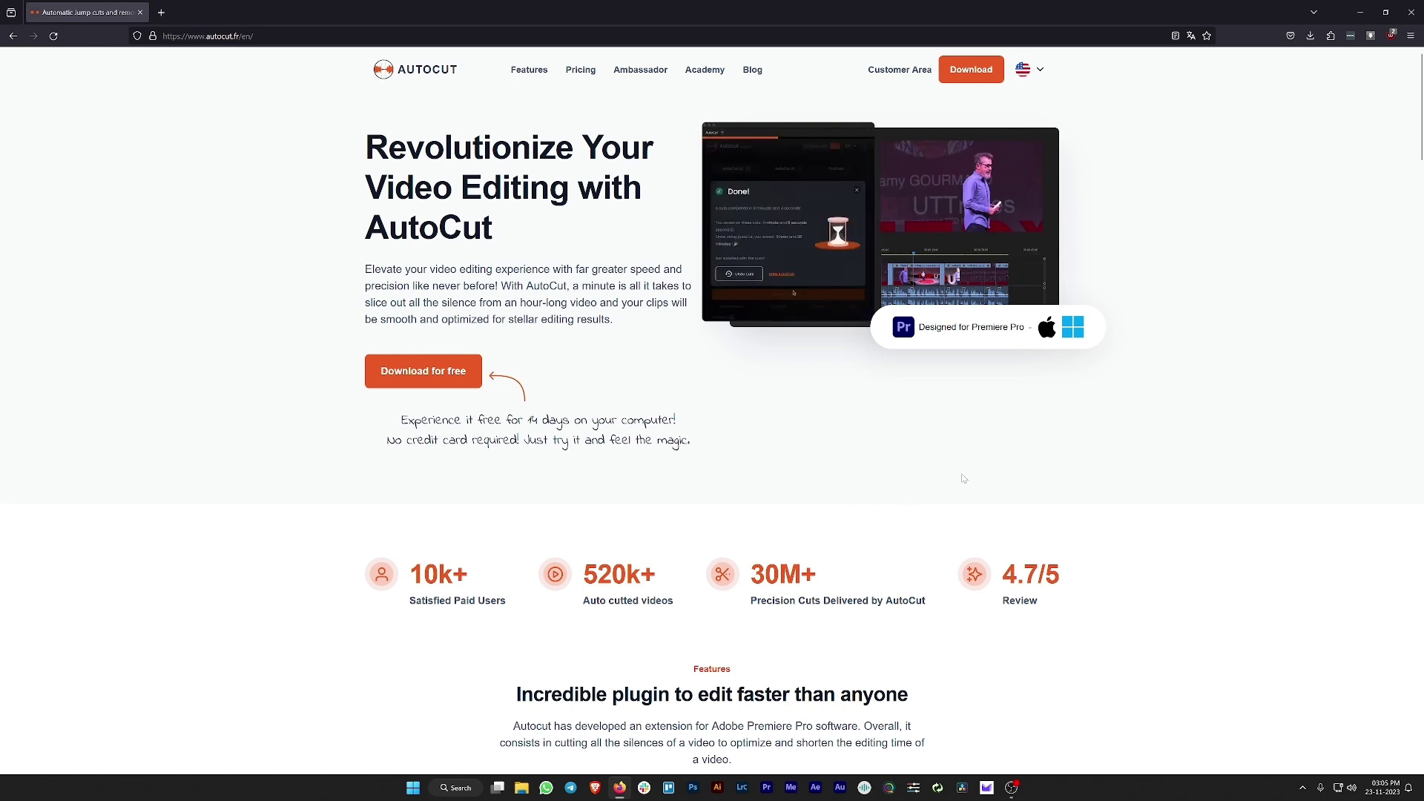
{"action": "scroll", "coordinate": [1127, 460], "scroll_direction": "down", "scroll_amount": 4}
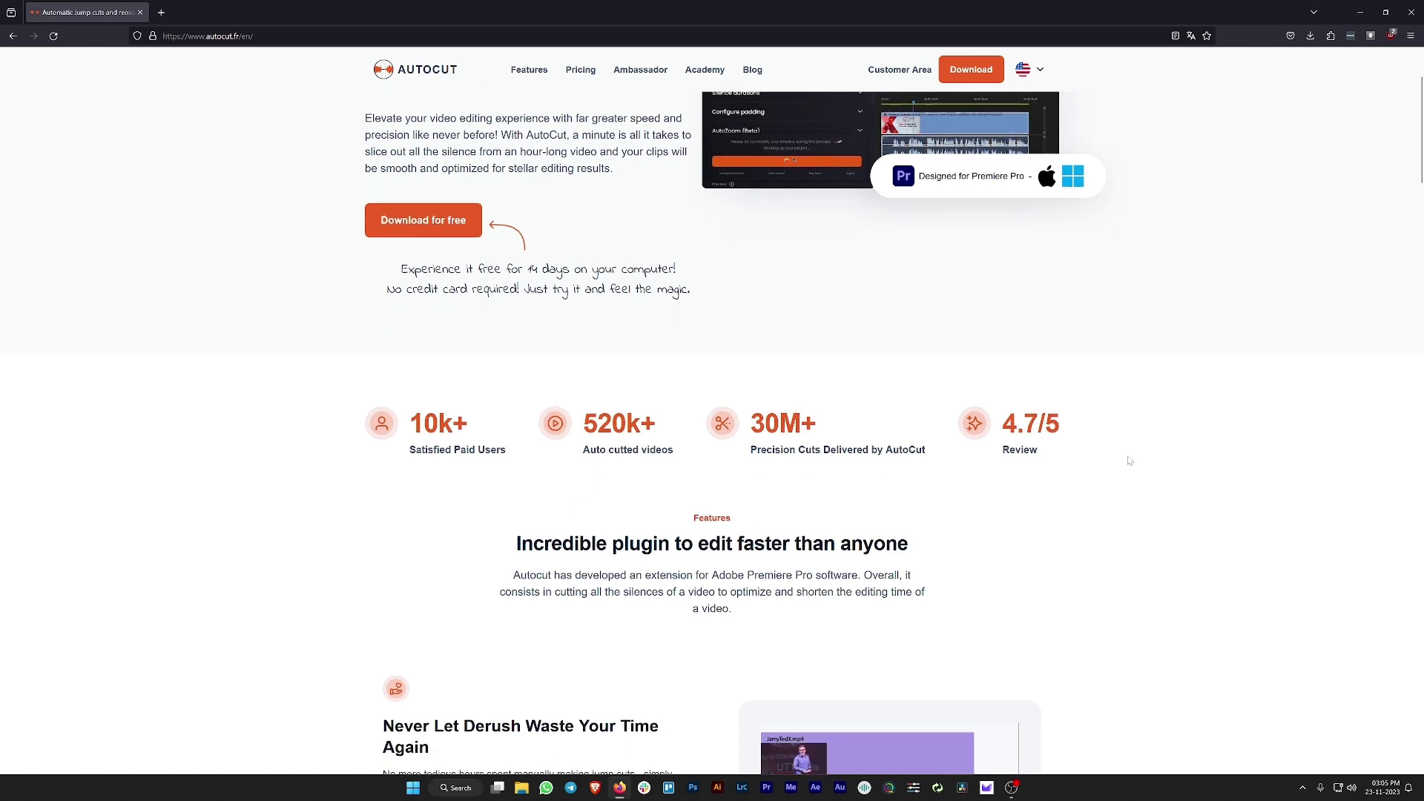
{"action": "scroll", "coordinate": [1129, 461], "scroll_direction": "down", "scroll_amount": 4}
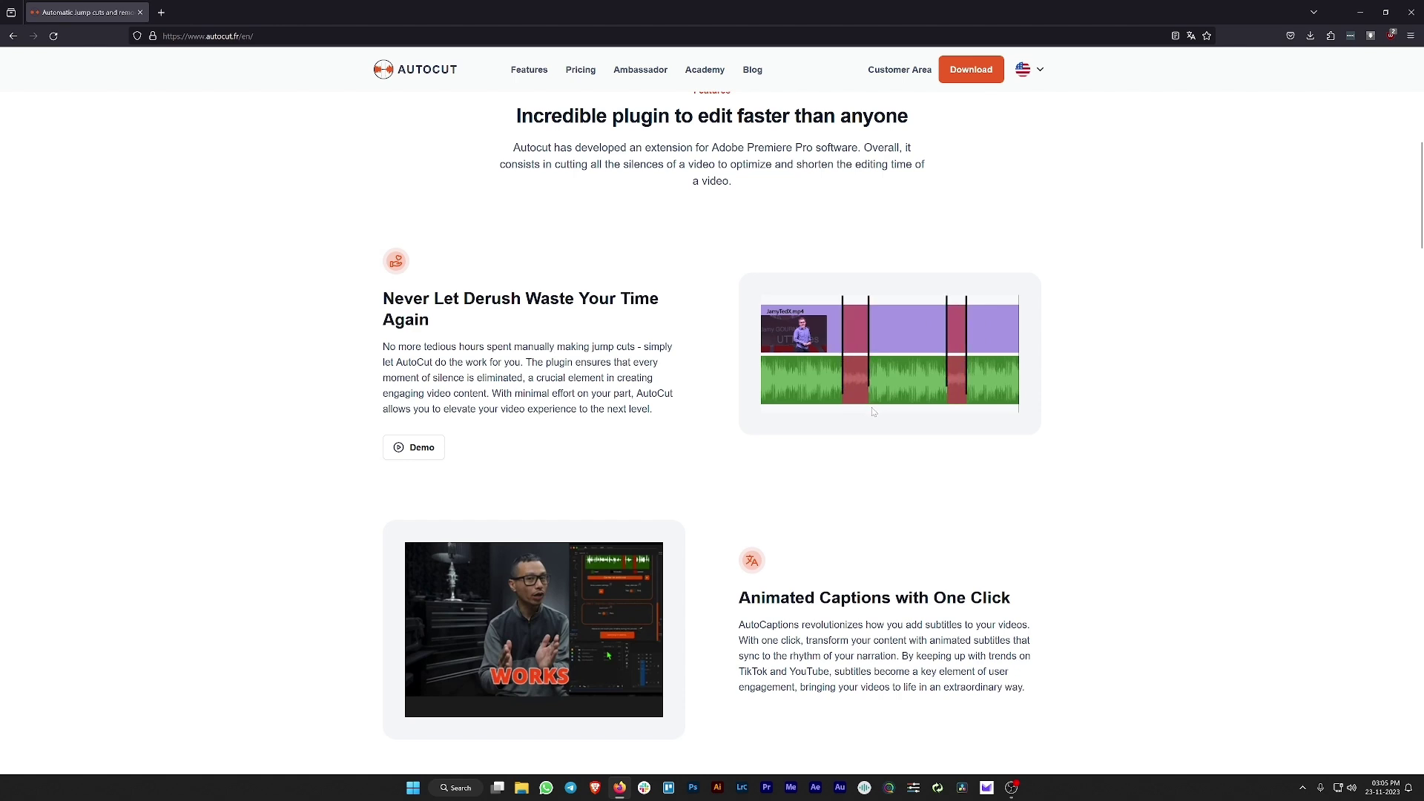
{"action": "scroll", "coordinate": [1068, 567], "scroll_direction": "down", "scroll_amount": 6}
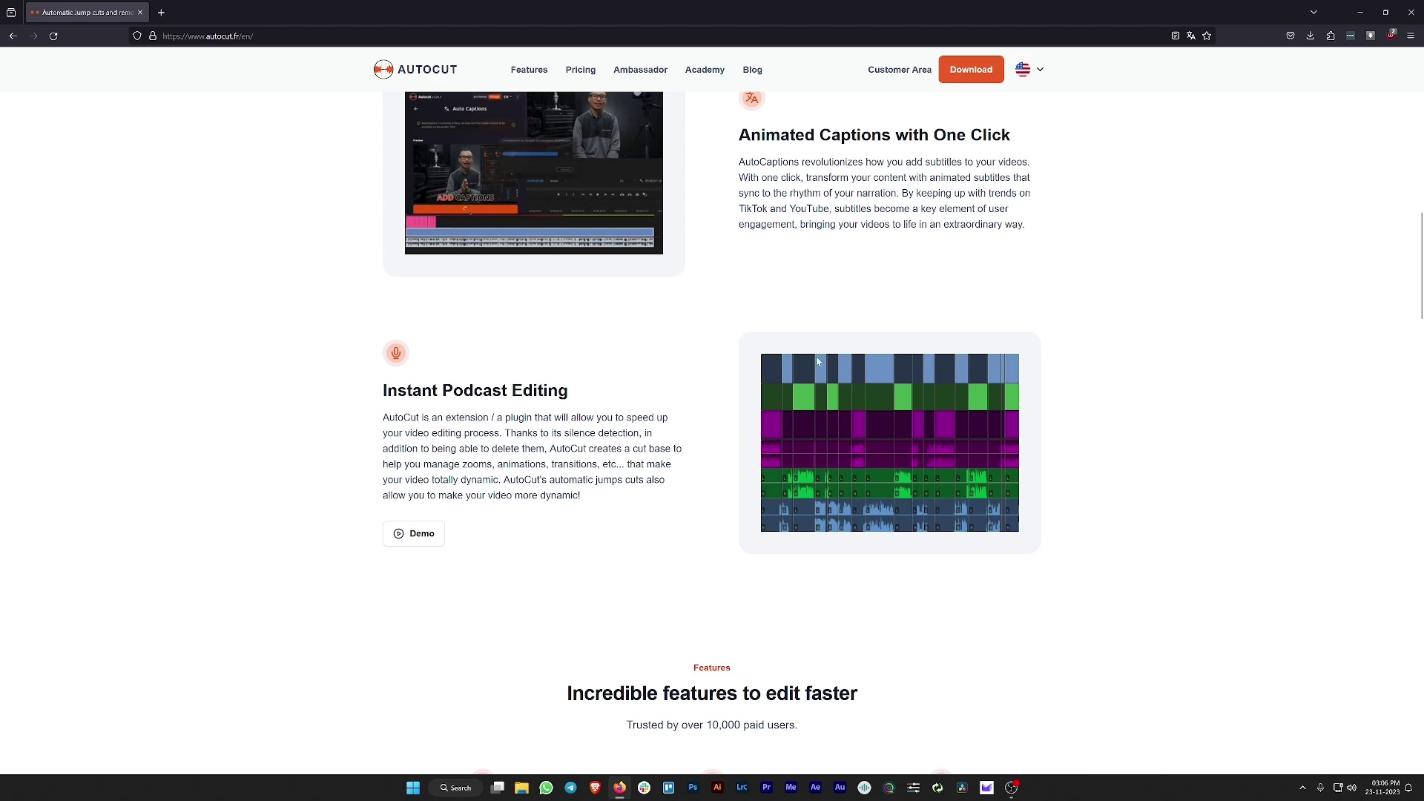
{"action": "scroll", "coordinate": [1042, 593], "scroll_direction": "up", "scroll_amount": 15}
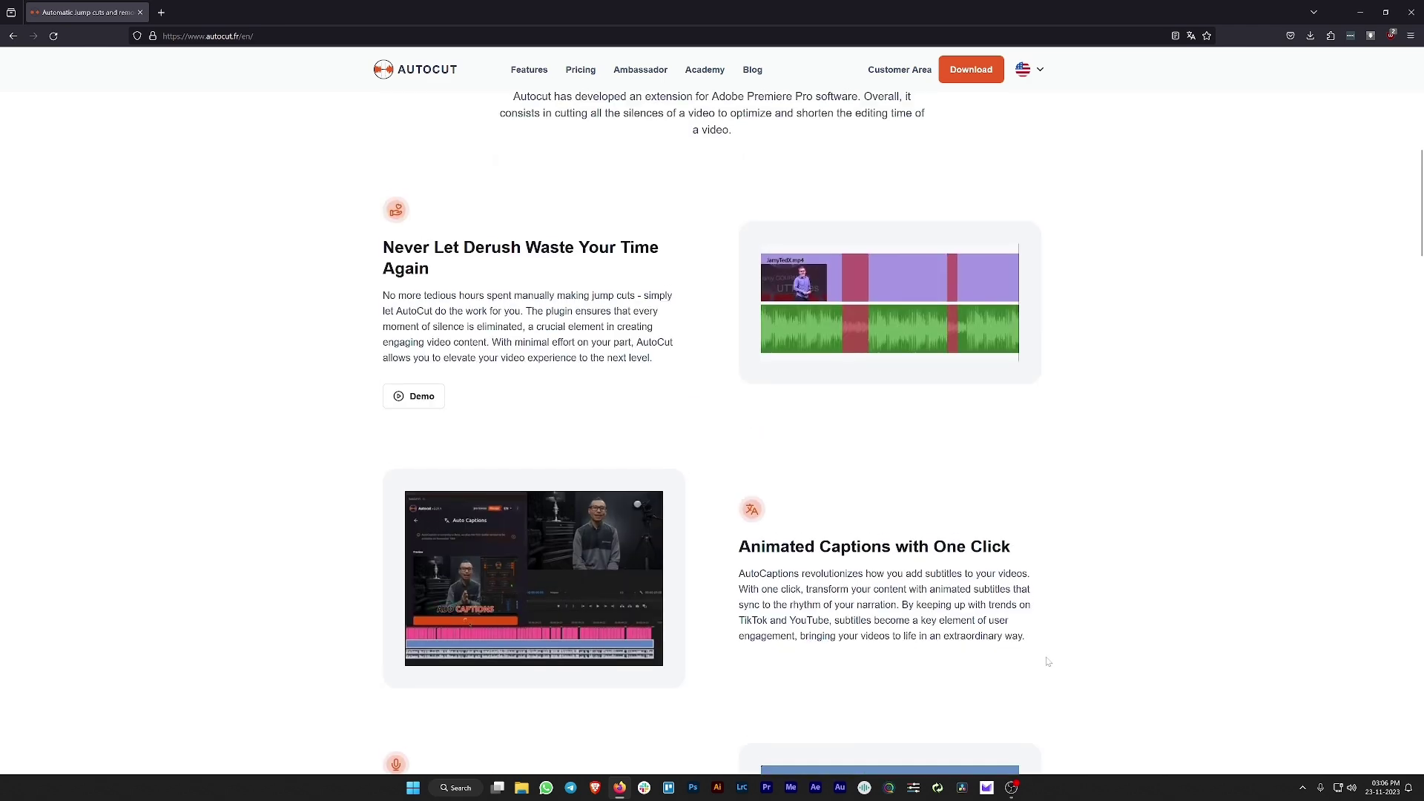
{"action": "left_click", "coordinate": [423, 371]}
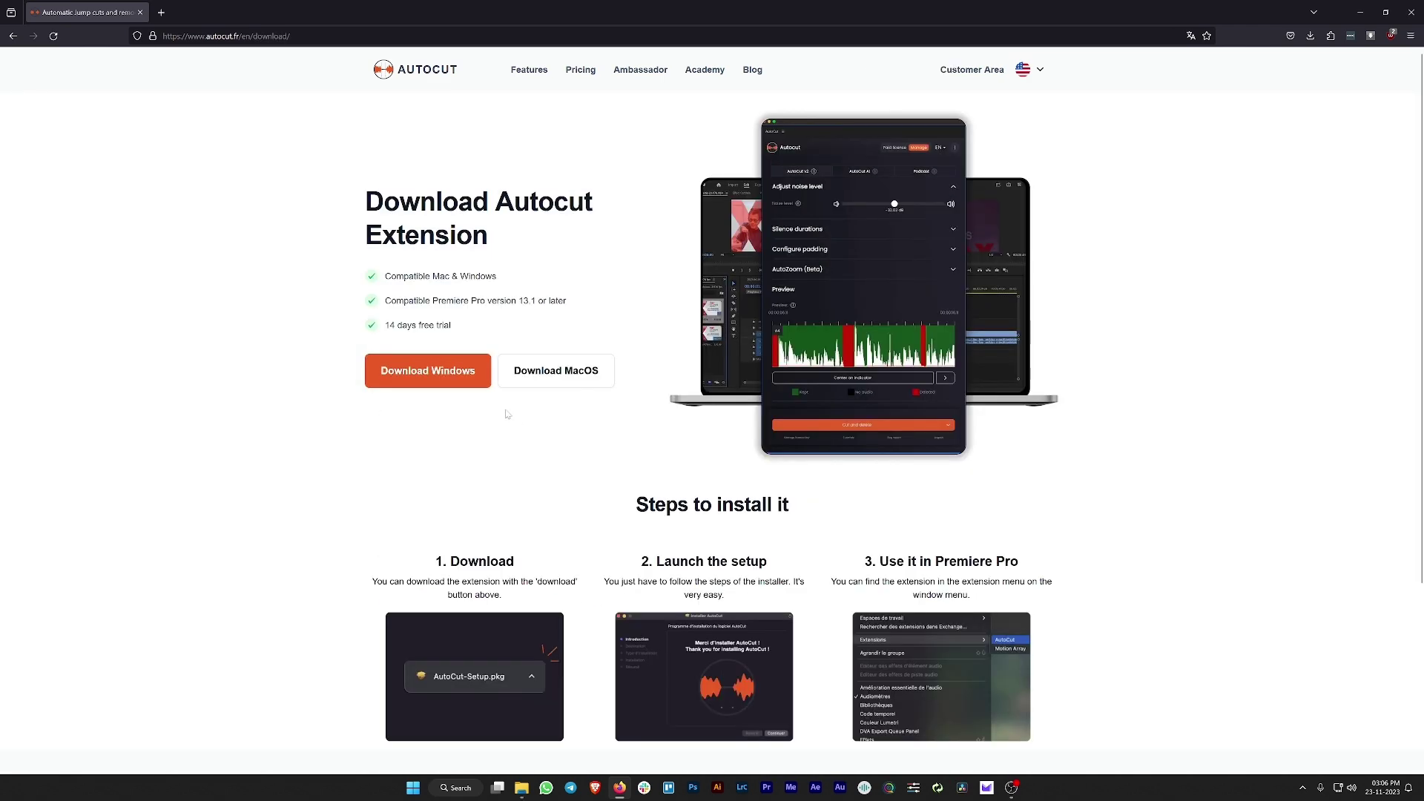
{"action": "left_click", "coordinate": [467, 373]}
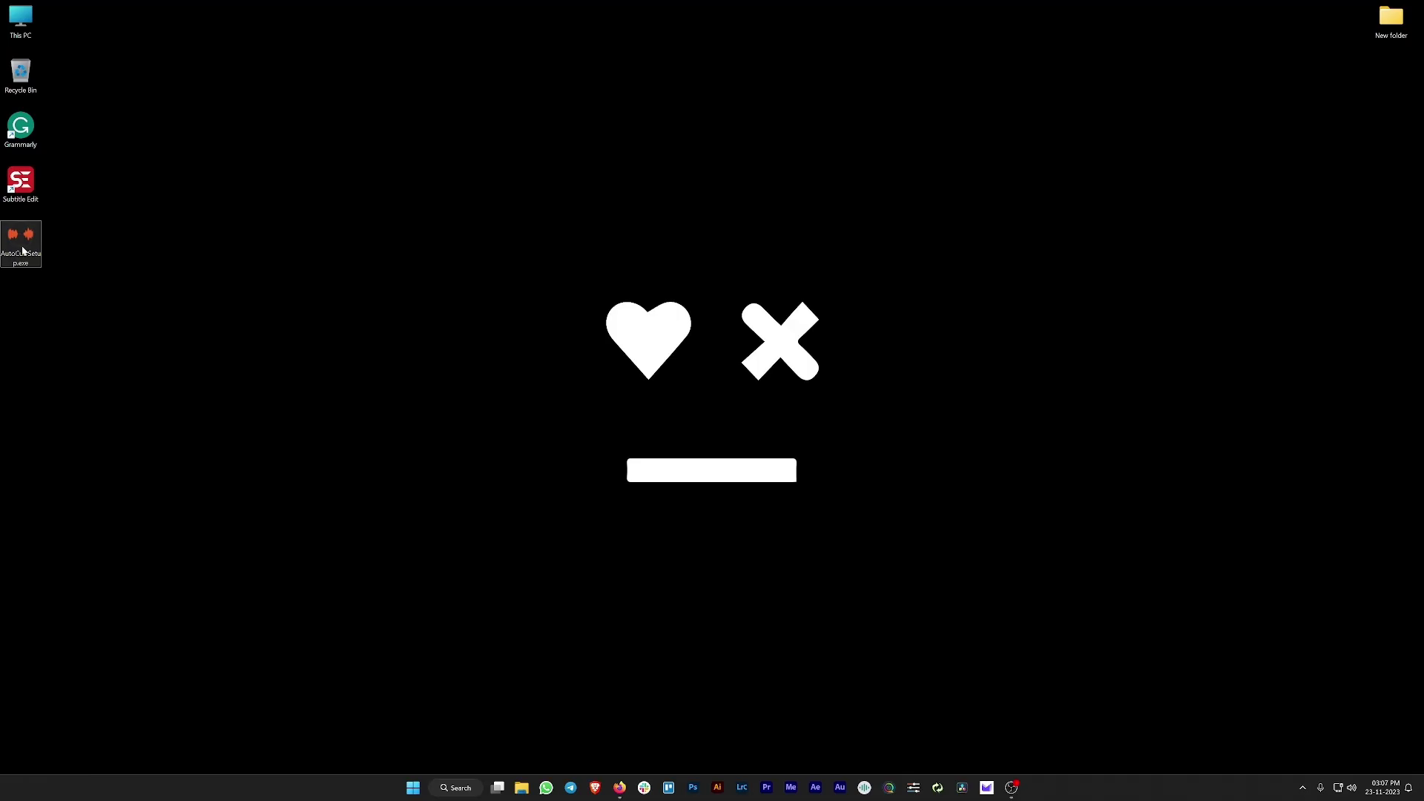
- Run the downloaded AutoCut installer from the desktop with English as the setup language and complete the setup
{"action": "left_click_drag", "start_coordinate": [22, 241], "coordinate": [695, 89]}
{"action": "double_click", "coordinate": [696, 89]}
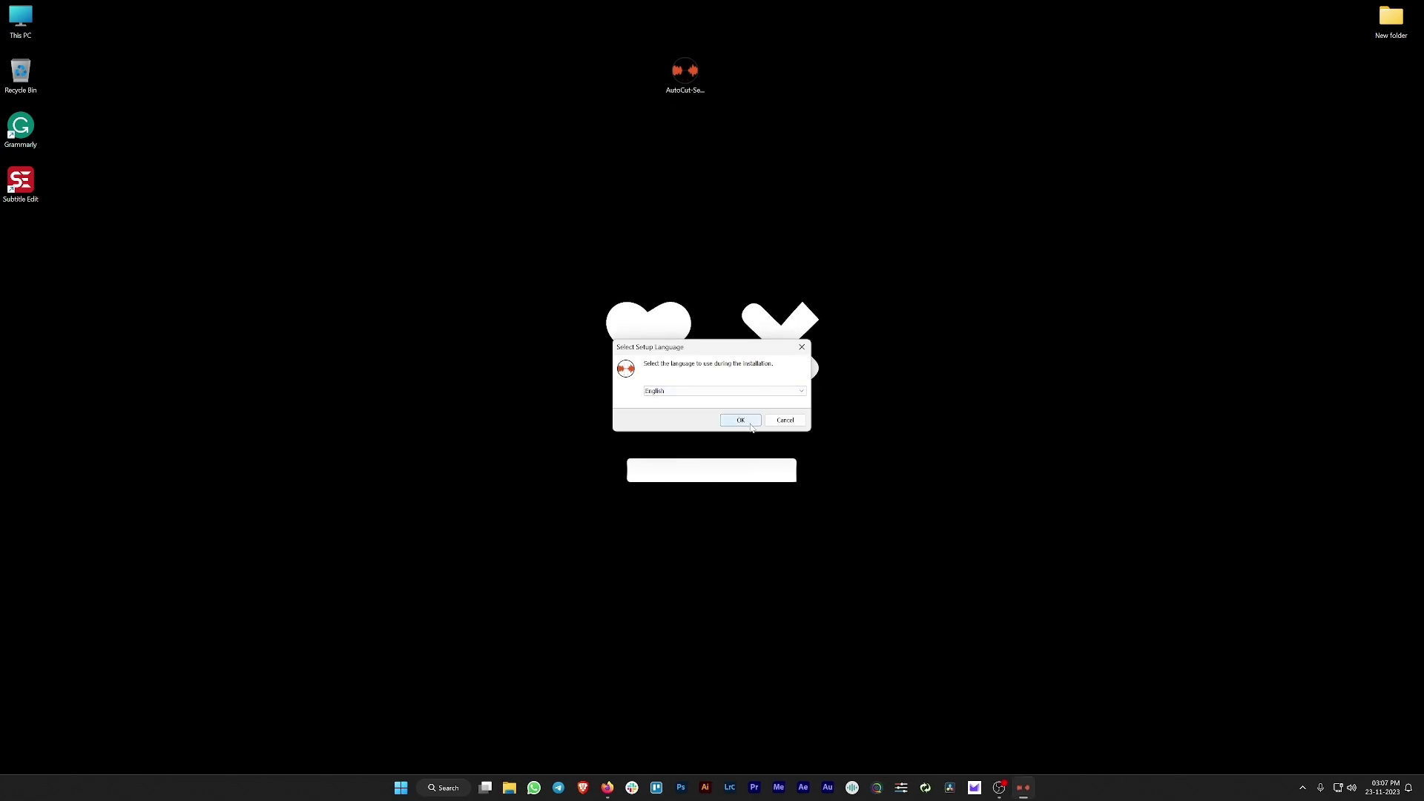
{"action": "left_click", "coordinate": [750, 426]}
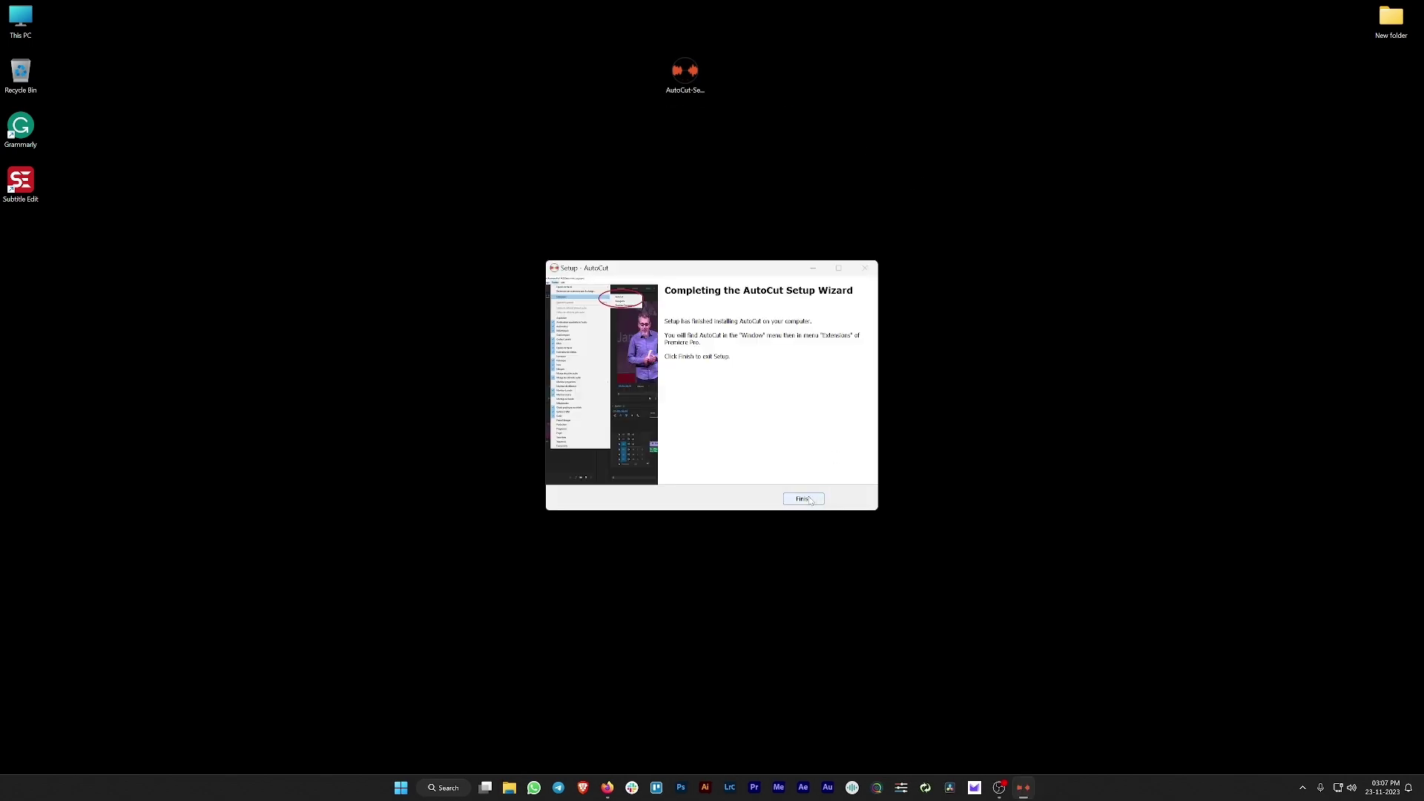
{"action": "left_click", "coordinate": [804, 499]}
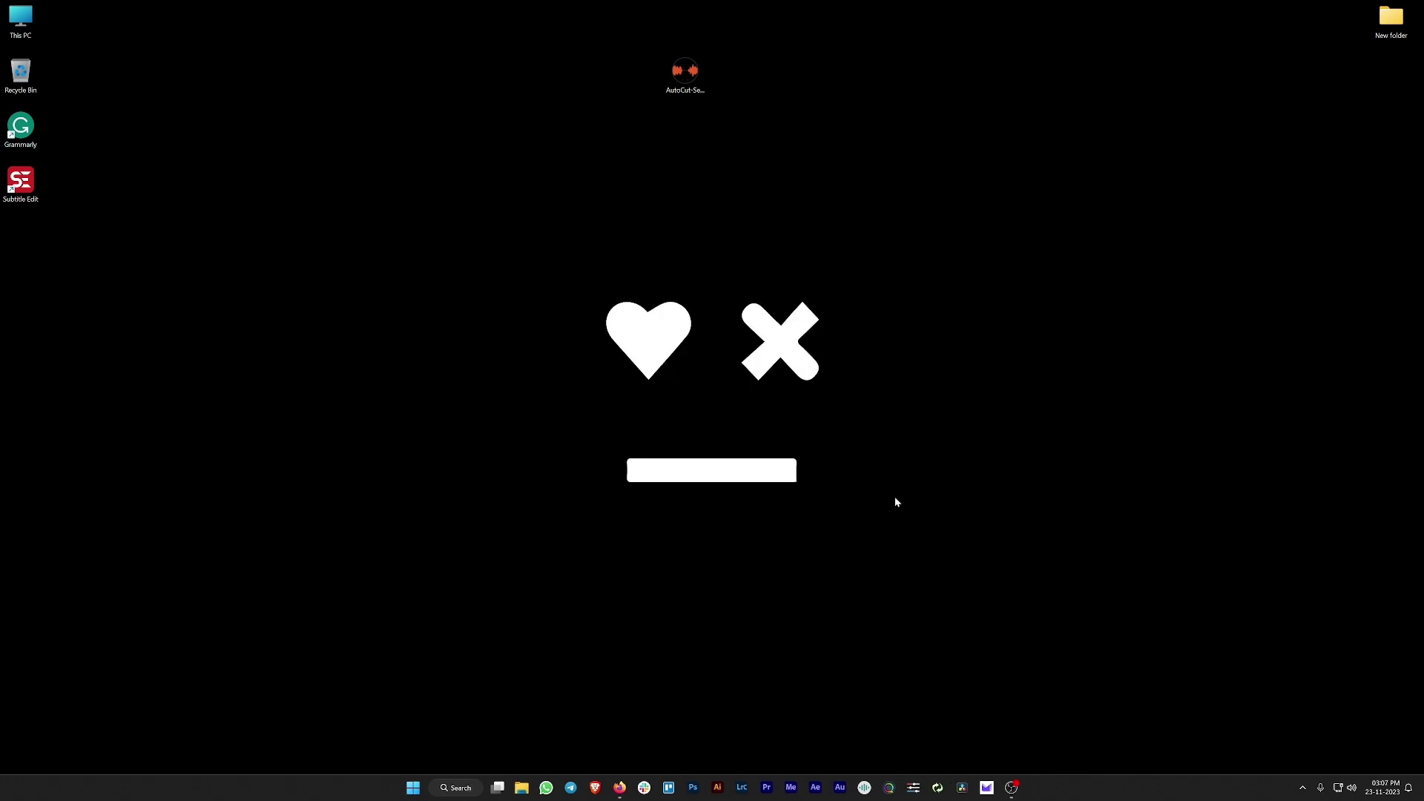
- Open the BE10X_AutoCut project in Premiere Pro and place the video clip at the start of V1, keeping the existing sequence settings
{"action": "left_click", "coordinate": [766, 787]}
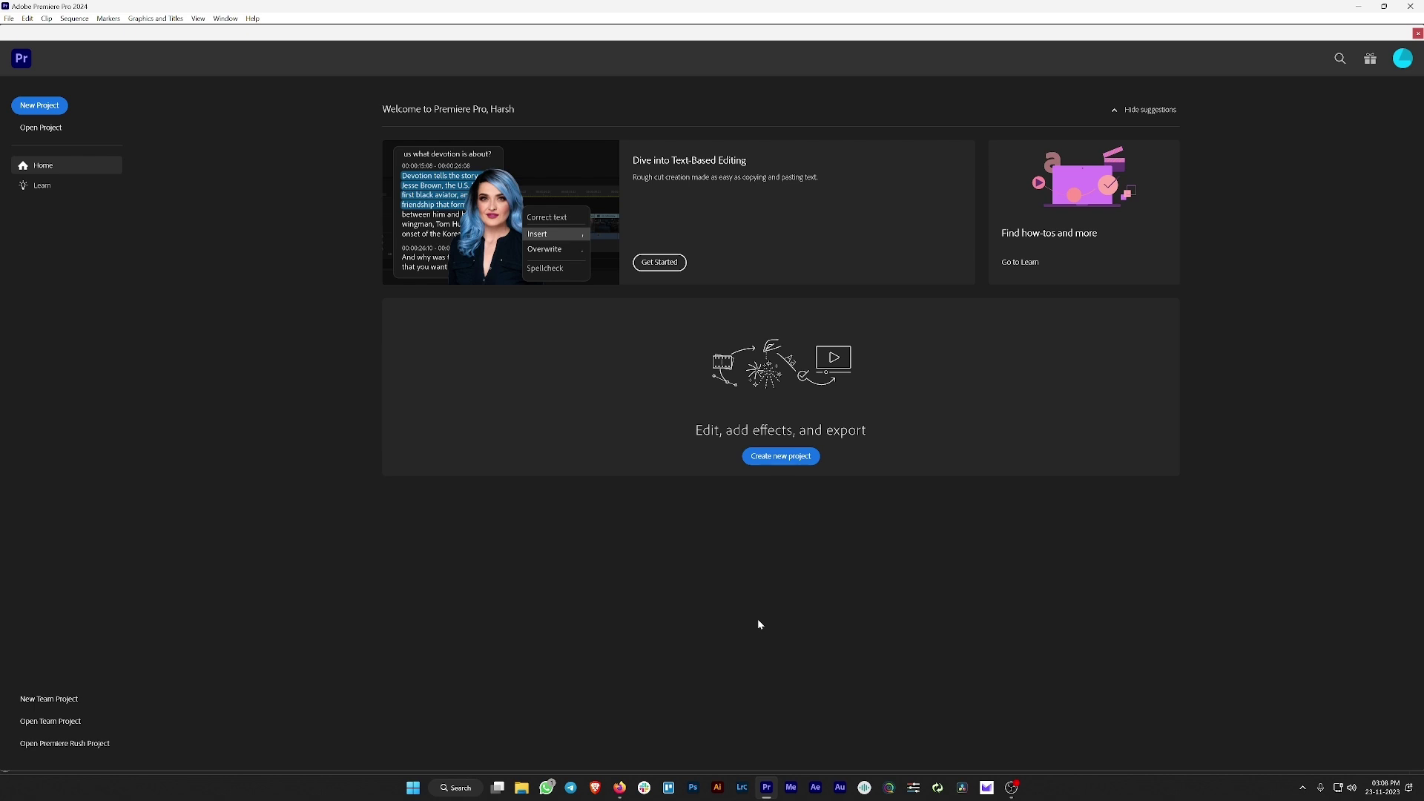
{"action": "left_click", "coordinate": [55, 129]}
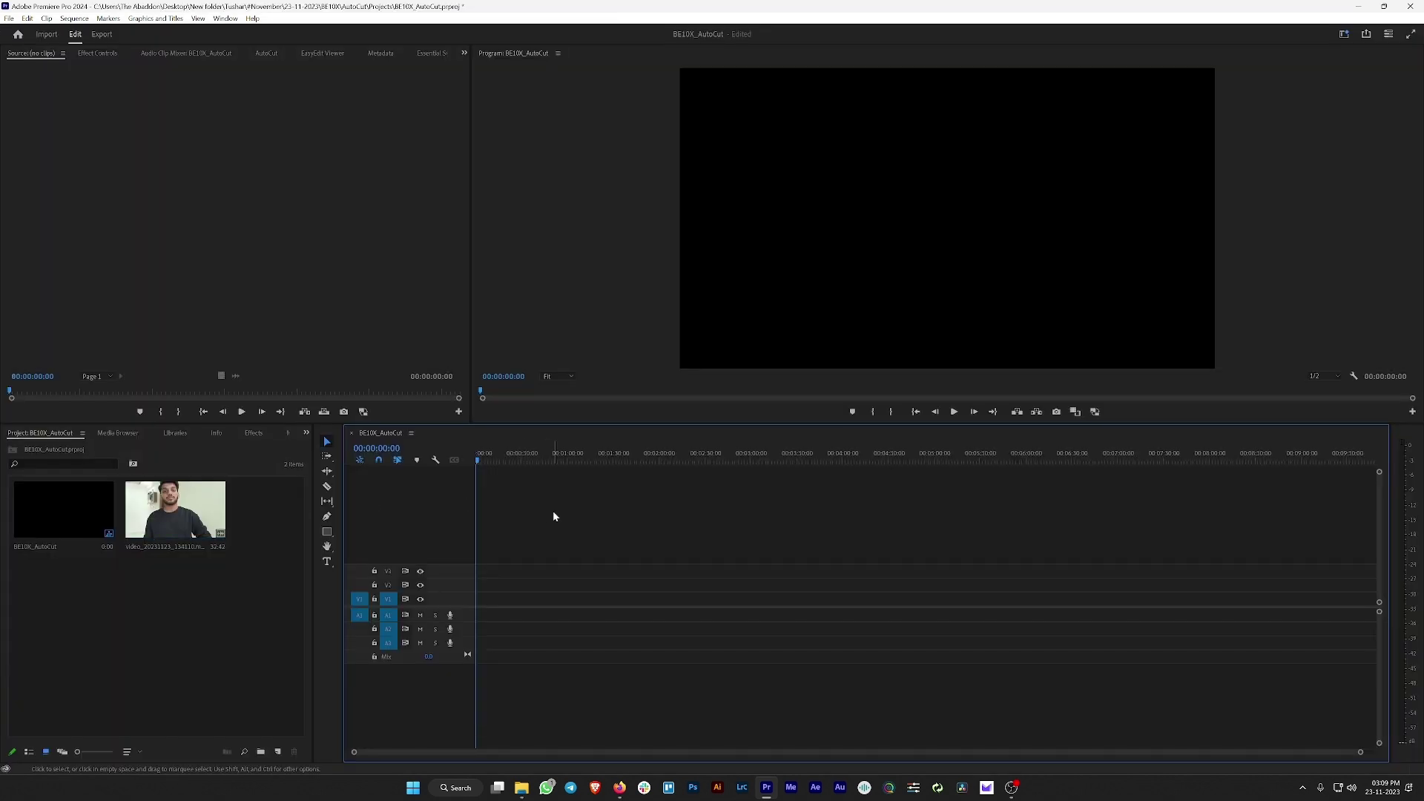
{"action": "left_click_drag", "start_coordinate": [173, 512], "coordinate": [482, 601]}
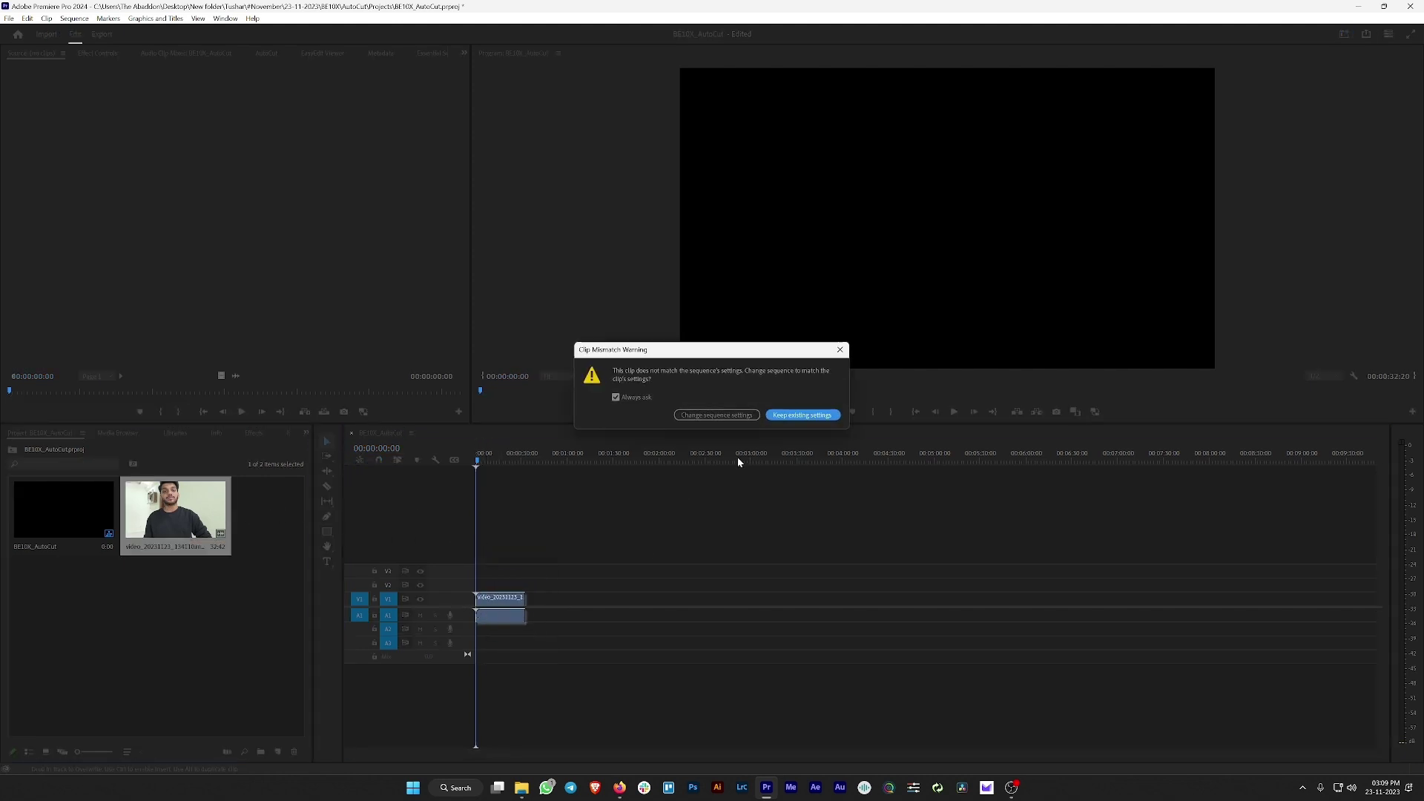
{"action": "left_click", "coordinate": [805, 417]}
- Play the unedited clip through to its end and return the playhead to the start
{"action": "scroll", "coordinate": [519, 612], "scroll_direction": "up", "scroll_amount": 10}
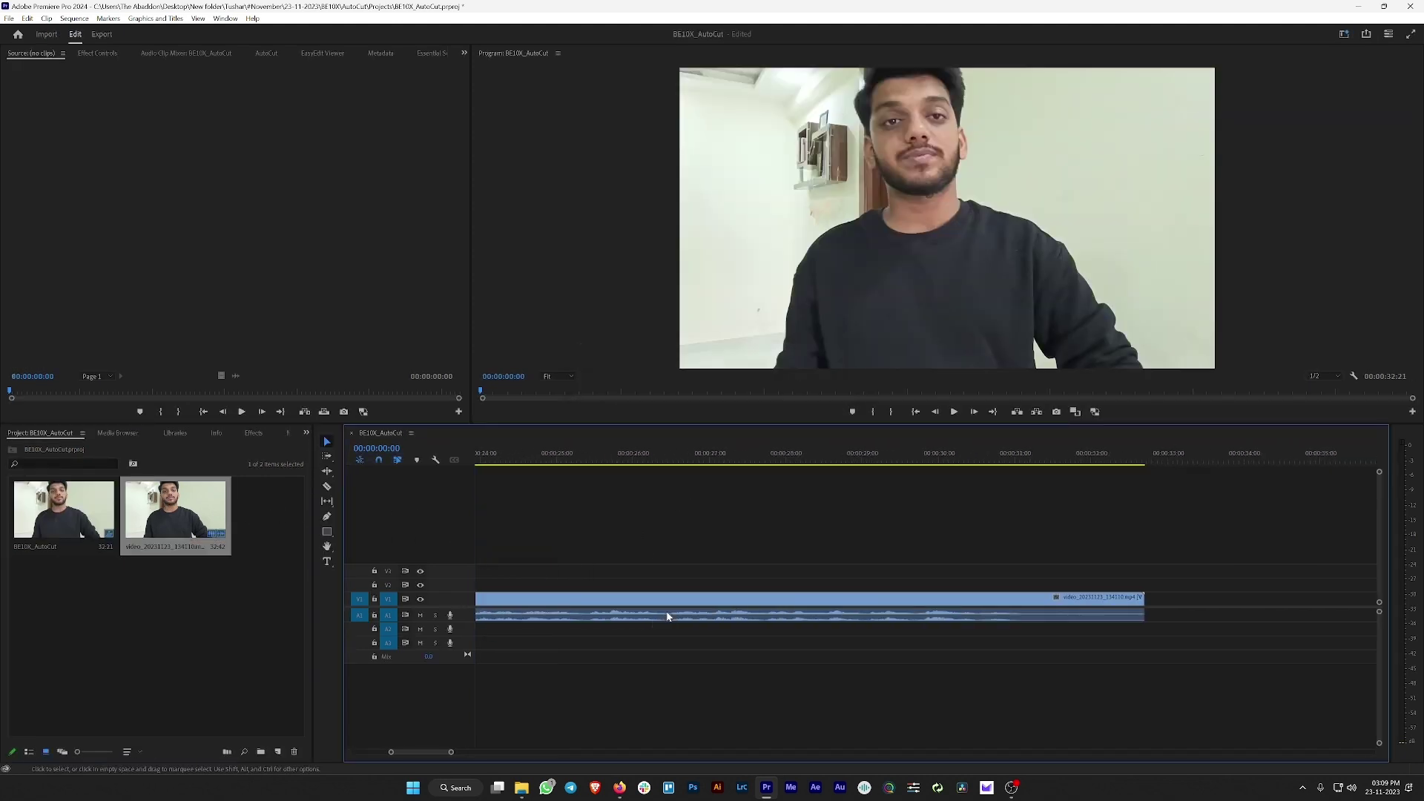
{"action": "scroll", "coordinate": [703, 612], "scroll_direction": "down", "scroll_amount": 5}
{"action": "key", "text": "space"}
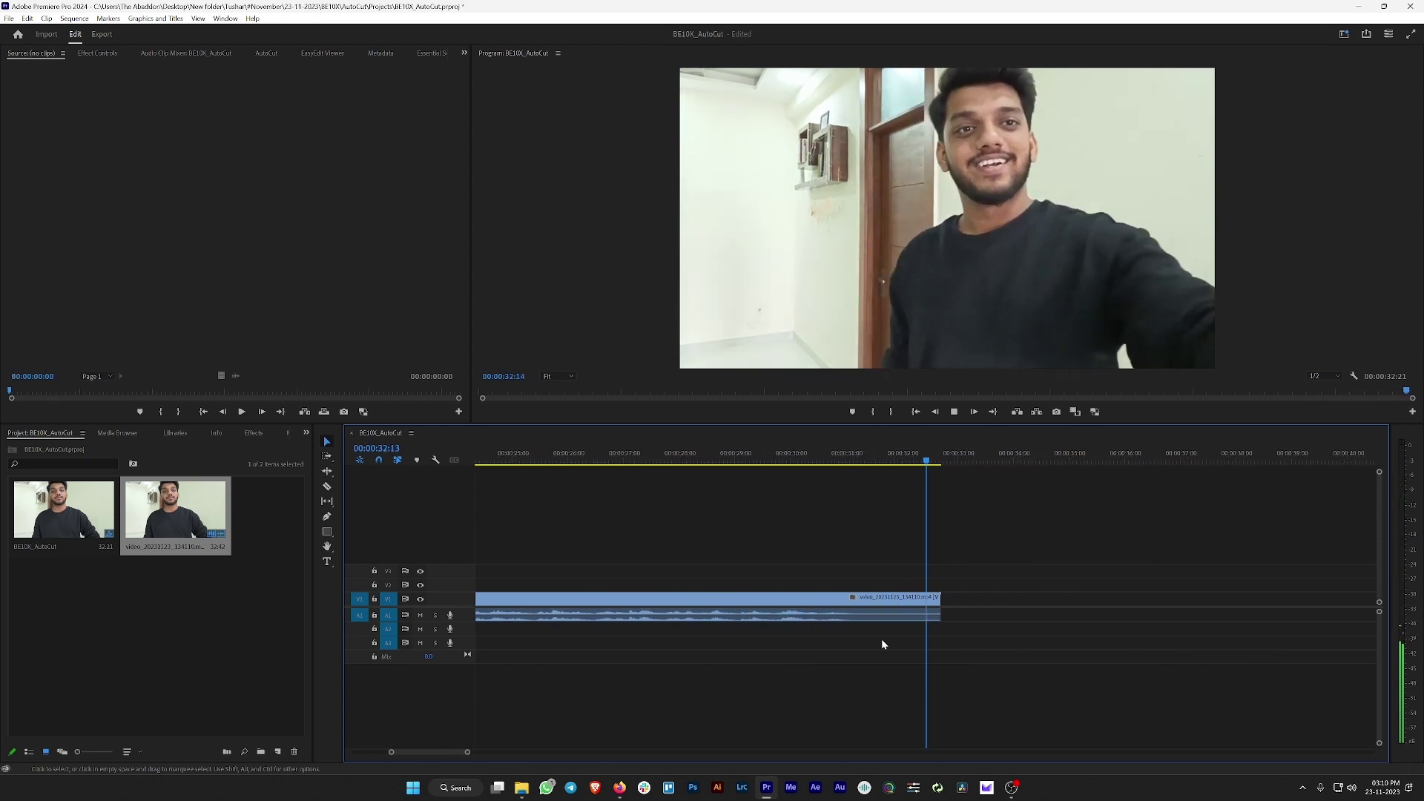
{"action": "key", "text": "Home"}
{"action": "key", "text": "backslash"}
- Try splitting the clip manually after the opening silence and around the pause ending at 00:00:05:06
{"action": "scroll", "coordinate": [560, 588], "scroll_direction": "up", "scroll_amount": 5}
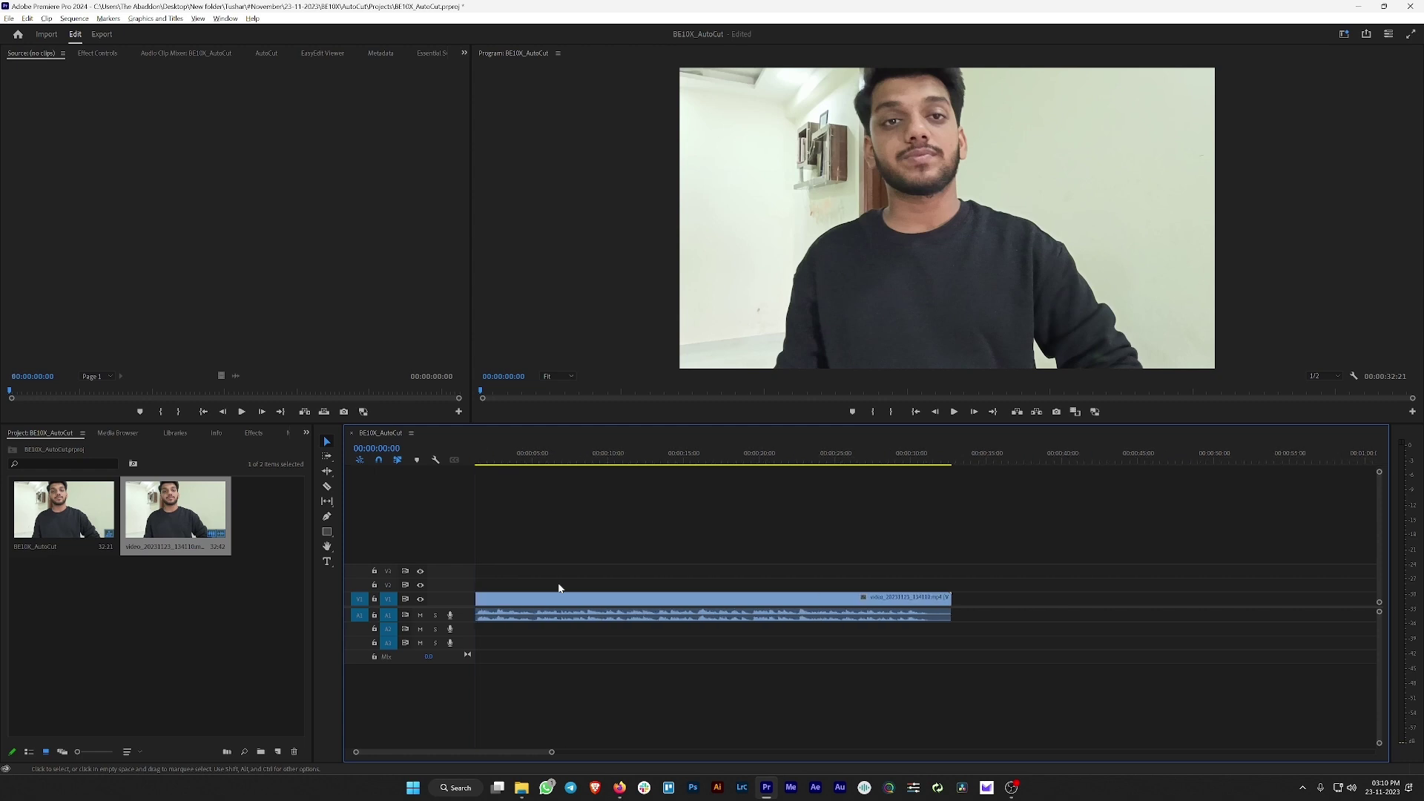
{"action": "scroll", "coordinate": [567, 586], "scroll_direction": "up", "scroll_amount": 1}
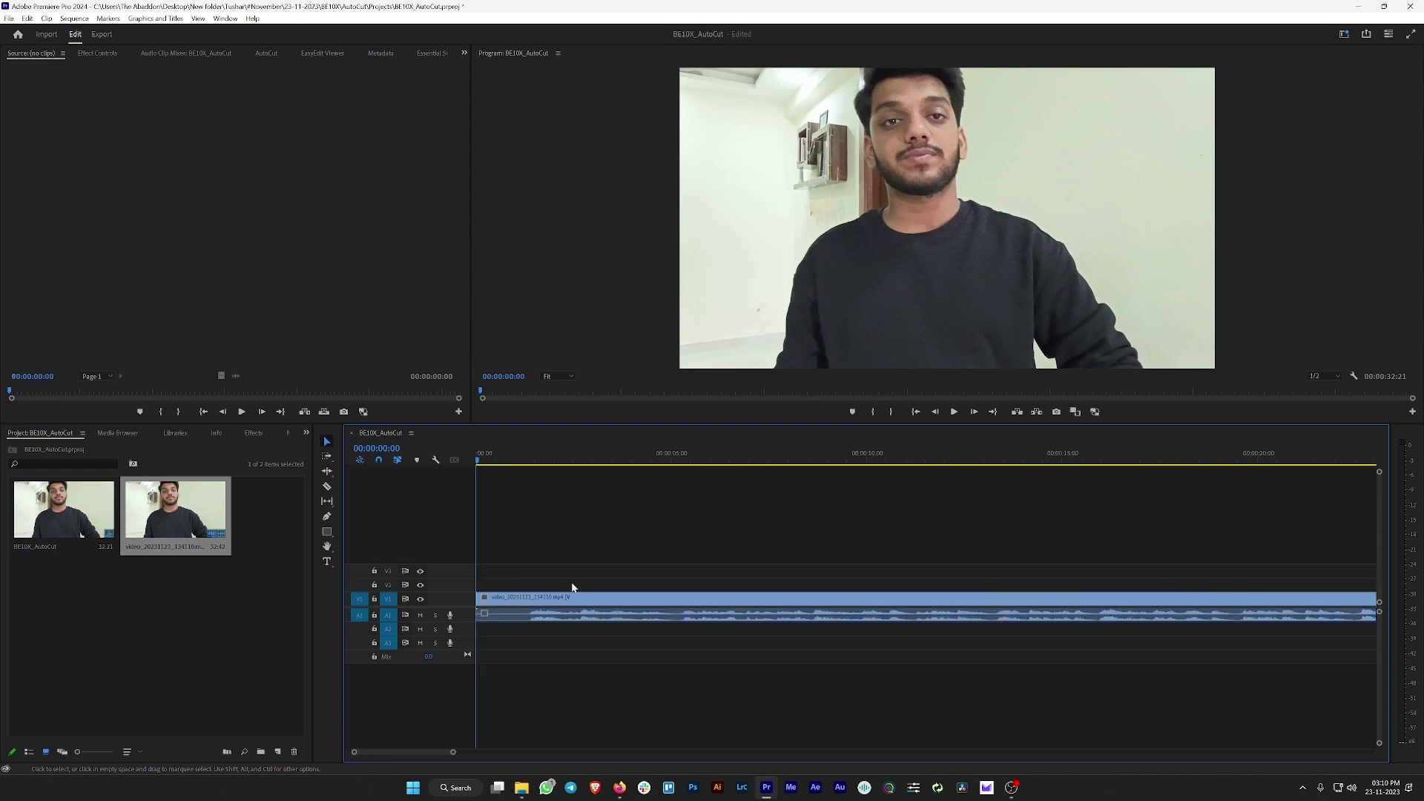
{"action": "scroll", "coordinate": [531, 529], "scroll_direction": "up", "scroll_amount": 2}
{"action": "left_click", "coordinate": [543, 462]}
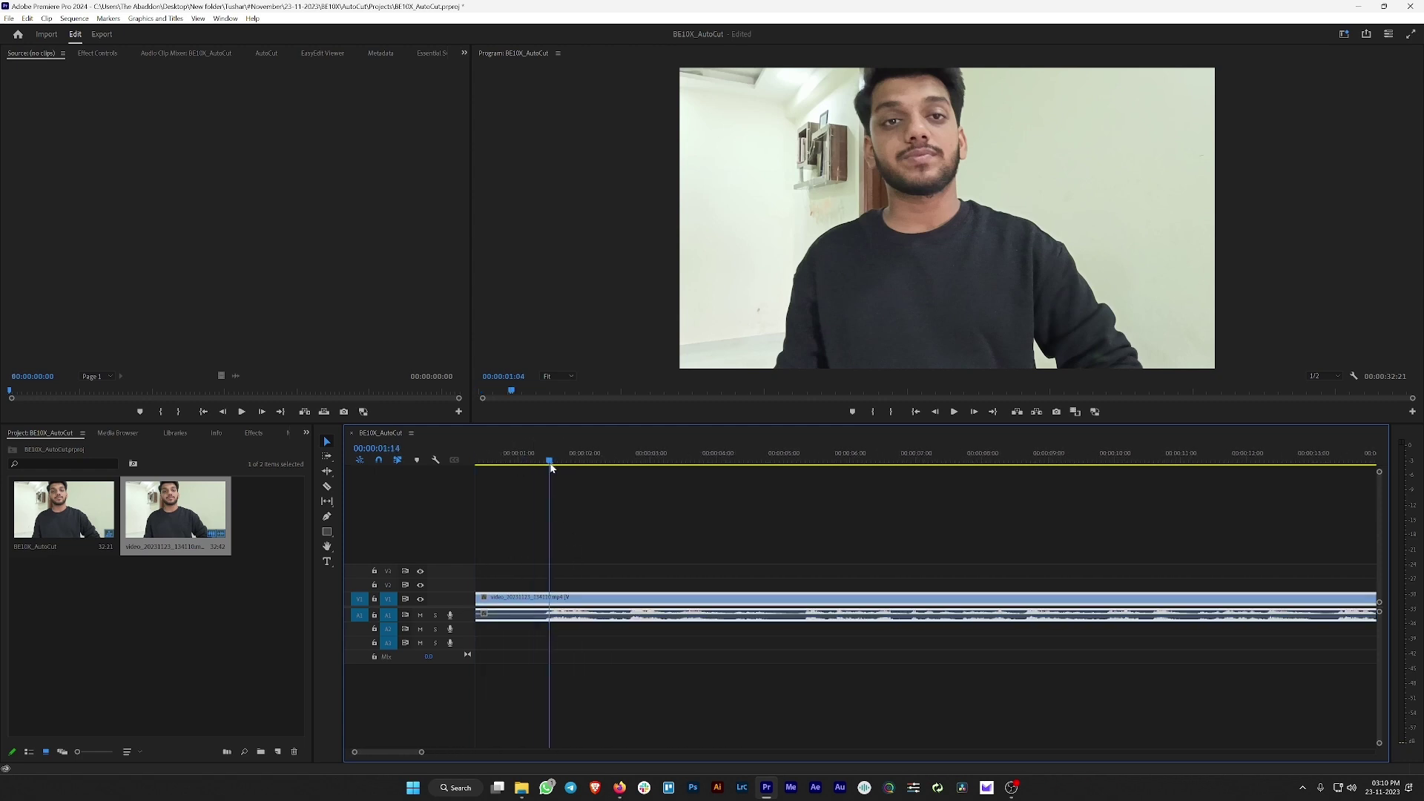
{"action": "key", "text": "ctrl+k"}
{"action": "left_click_drag", "start_coordinate": [545, 465], "coordinate": [797, 473]}
{"action": "key", "text": "ctrl+k"}
{"action": "key", "text": "ctrl+k"}
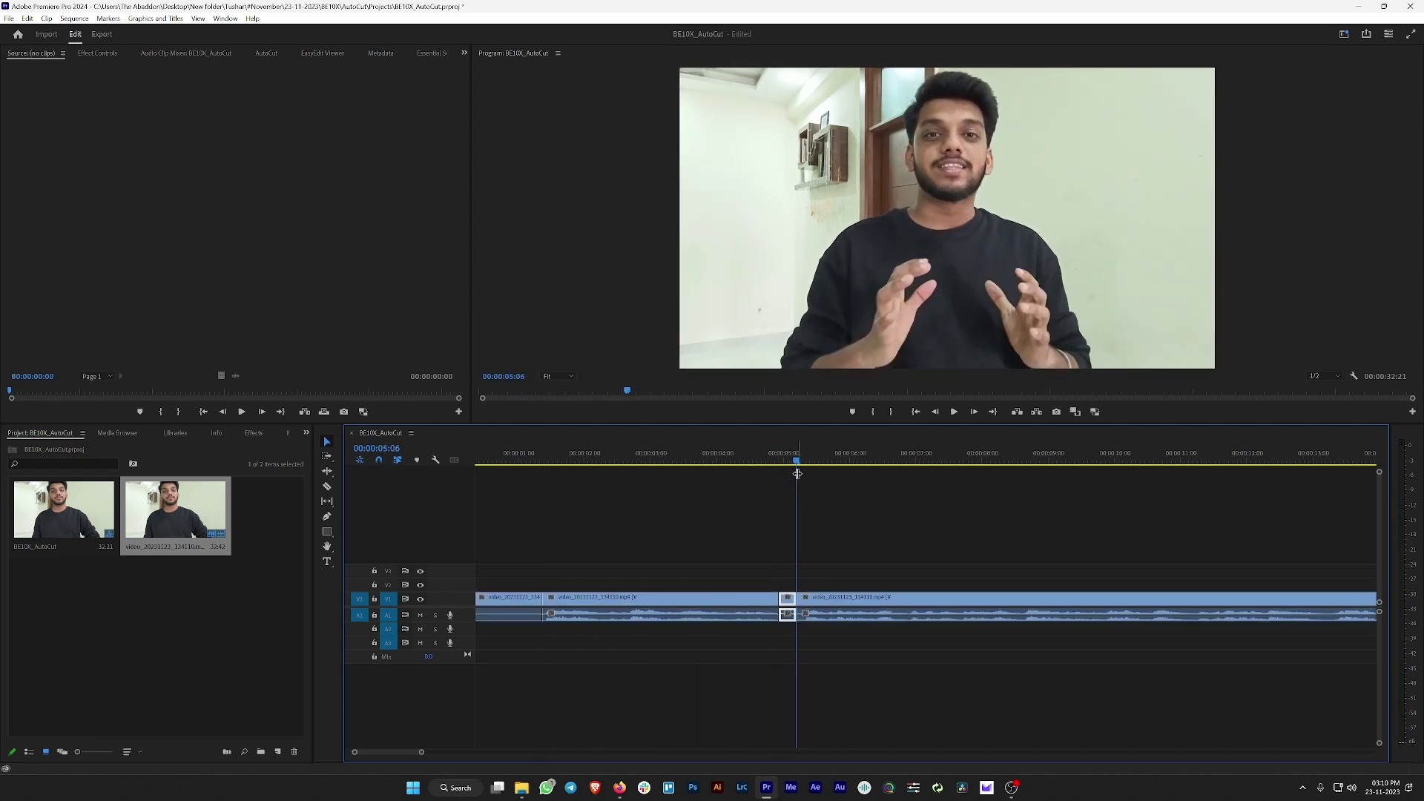
- Undo the manual cuts and return the playhead to the start of the sequence
{"action": "key", "text": "ctrl+z"}
{"action": "key", "text": "ctrl+z"}
{"action": "key", "text": "ctrl+z"}
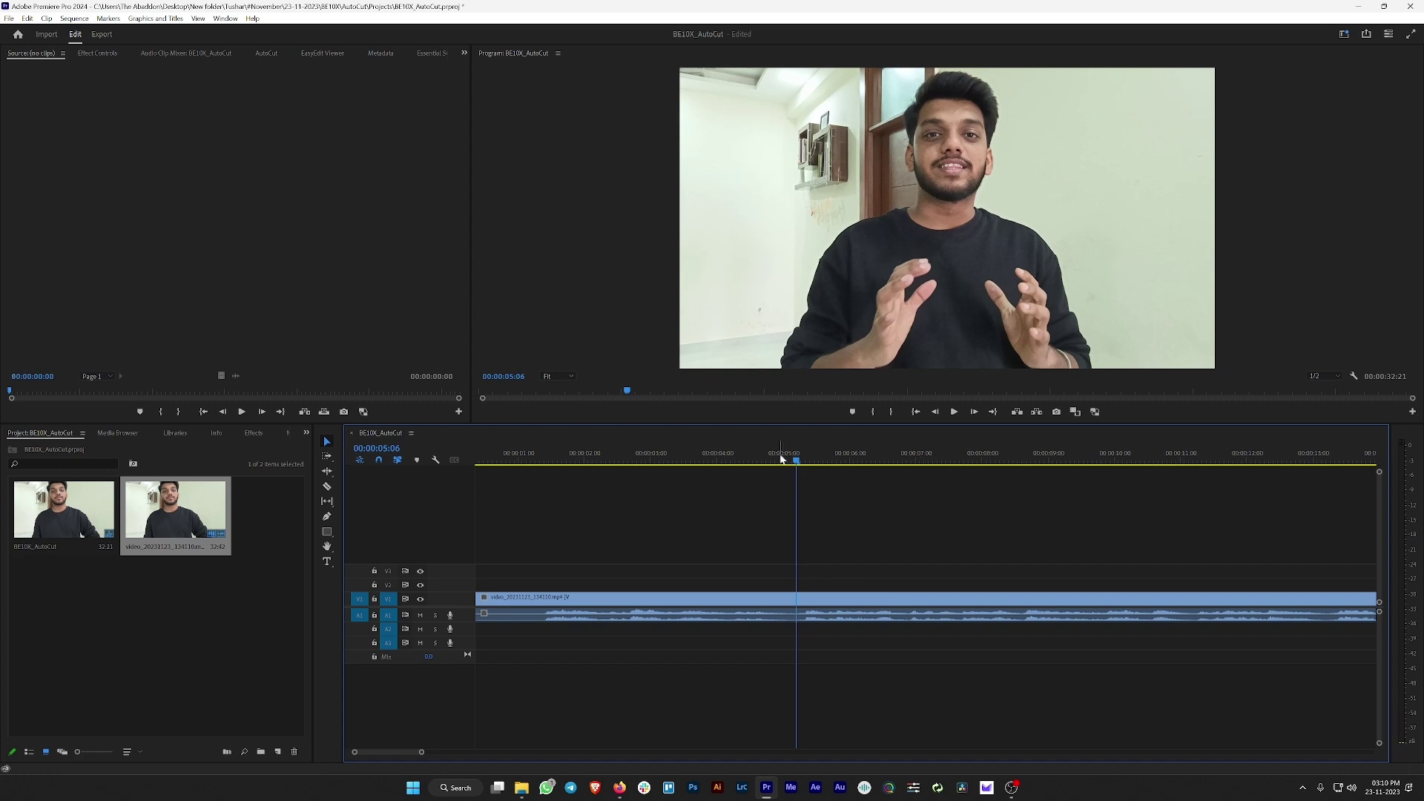
{"action": "key", "text": "Home"}
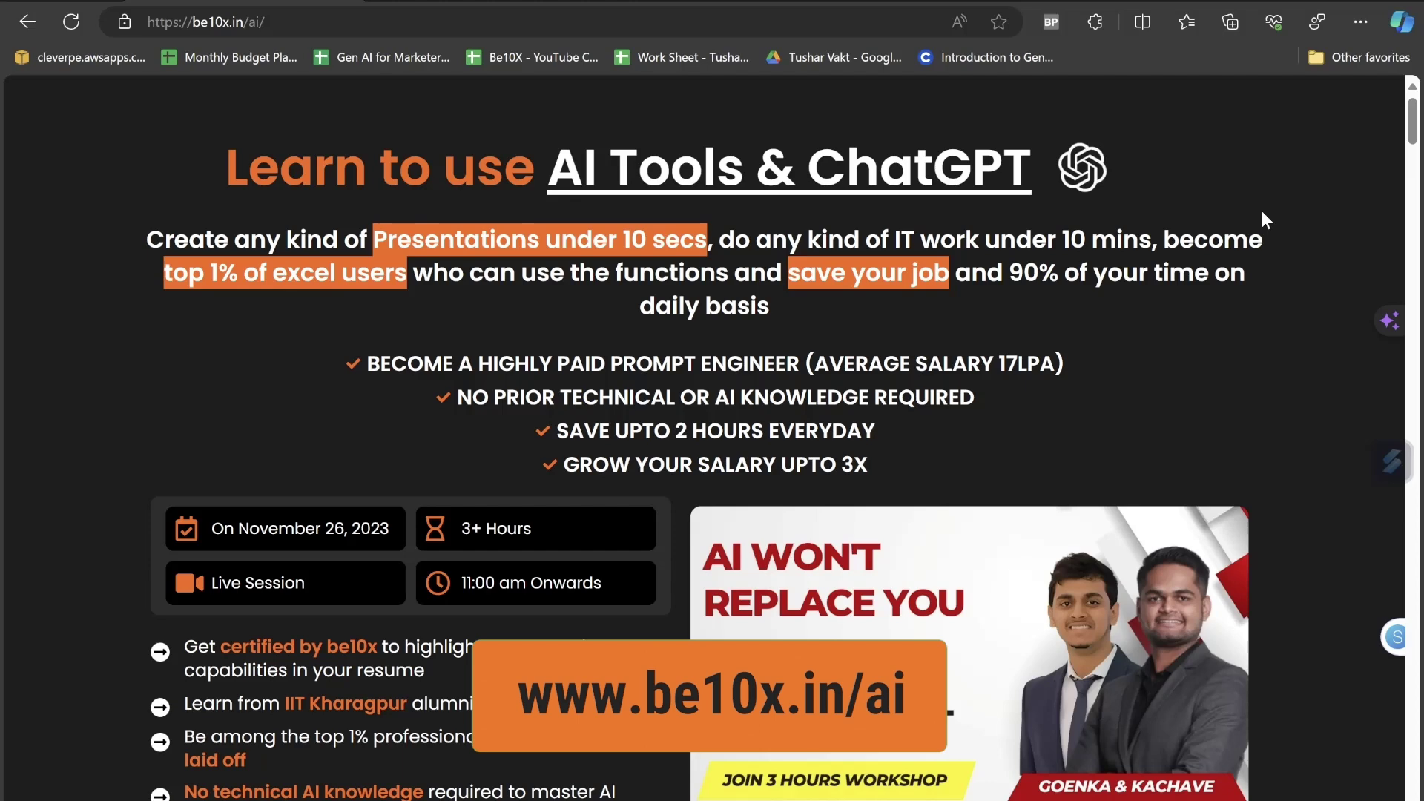
- On the be10x.in/ai page, review the AI tools workshop's date, duration, benefits and registration bonus offer
{"action": "scroll", "coordinate": [1262, 215], "scroll_direction": "down", "scroll_amount": 5}
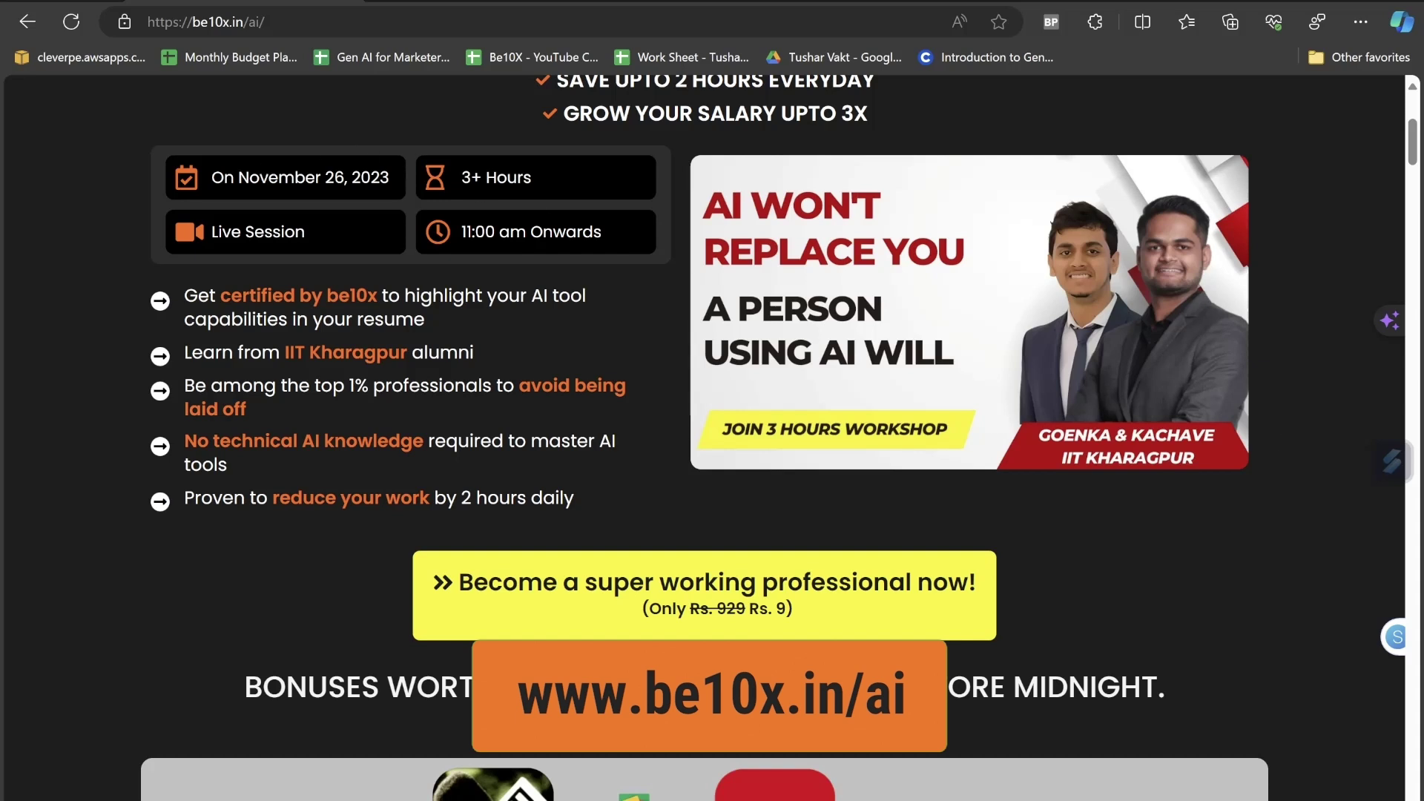
{"action": "left_click_drag", "start_coordinate": [212, 177], "coordinate": [547, 180]}
{"action": "left_click", "coordinate": [89, 232]}
{"action": "left_click", "coordinate": [547, 181]}
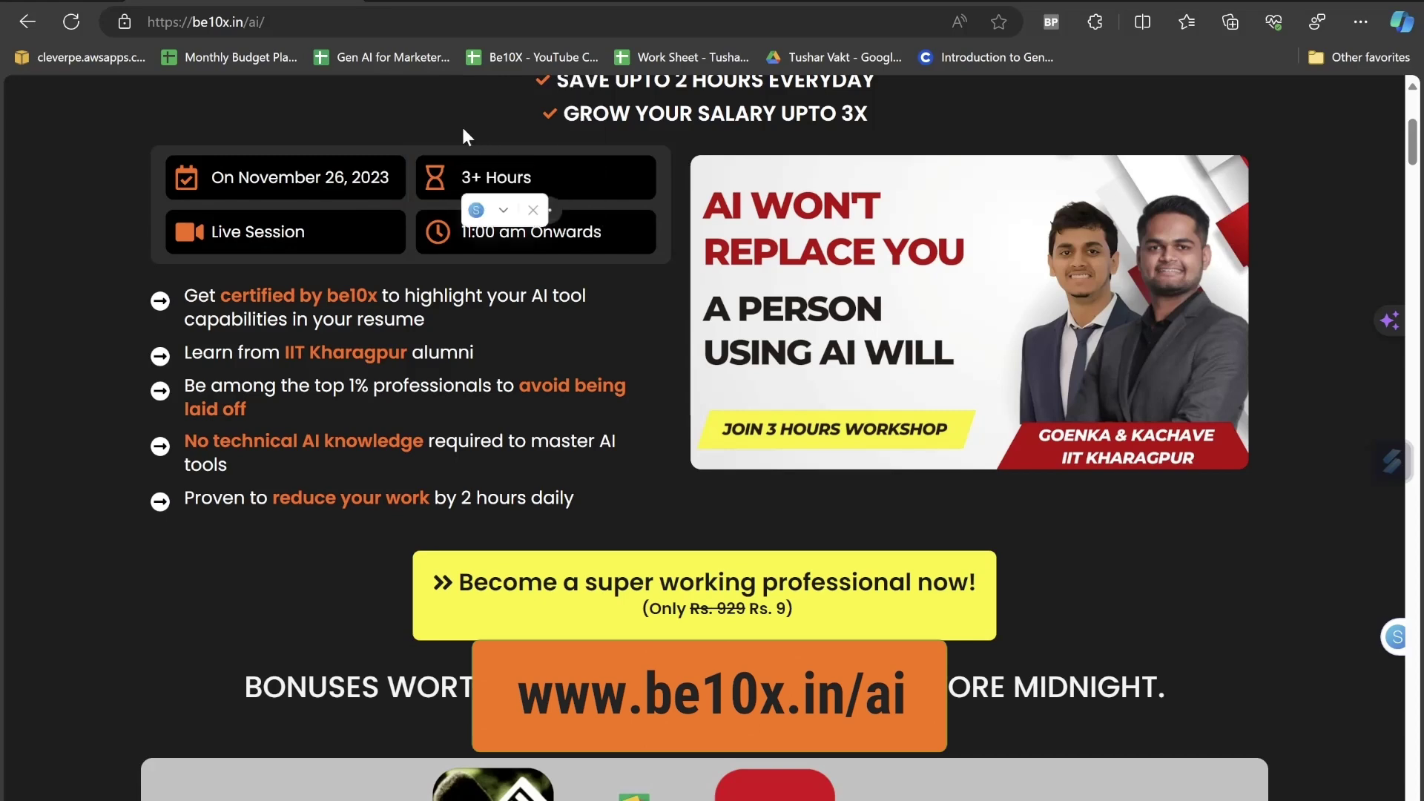
{"action": "scroll", "coordinate": [119, 368], "scroll_direction": "down", "scroll_amount": 7}
{"action": "scroll", "coordinate": [109, 393], "scroll_direction": "up", "scroll_amount": 1}
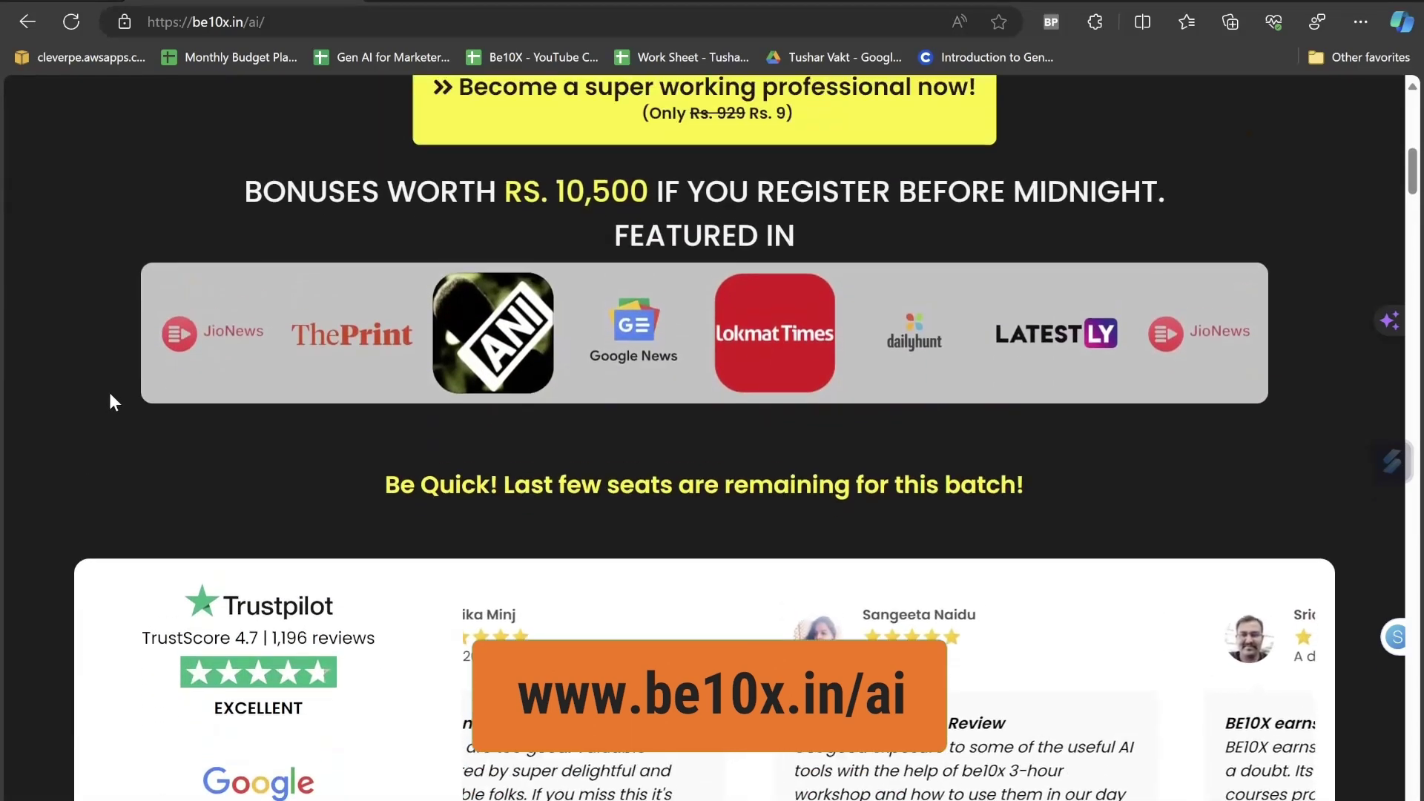
{"action": "left_click_drag", "start_coordinate": [243, 219], "coordinate": [1254, 233]}
{"action": "left_click", "coordinate": [1276, 259]}
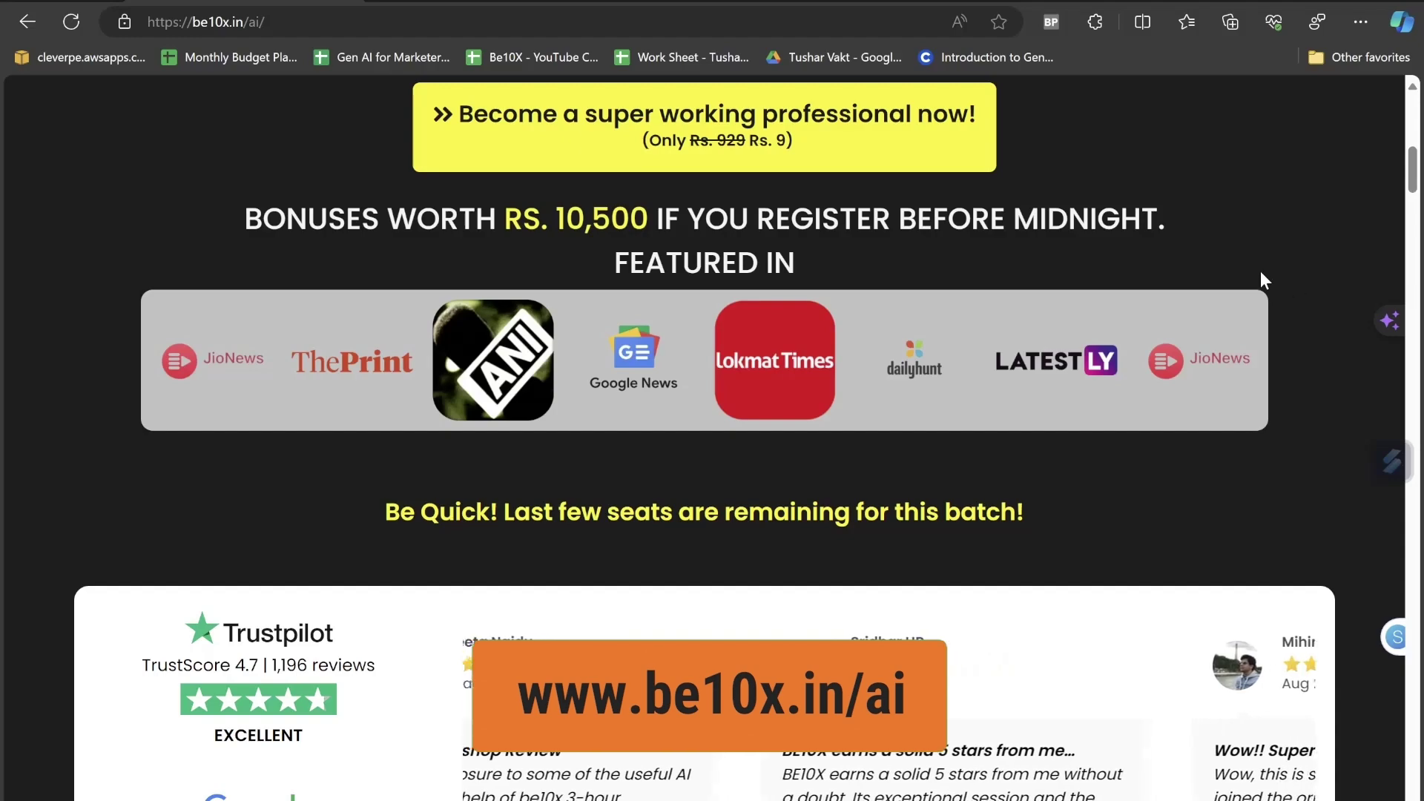
- Examine the workshop page's review ratings, AI job market figures, bonus materials and certification section
{"action": "scroll", "coordinate": [1293, 286], "scroll_direction": "down", "scroll_amount": 2}
{"action": "scroll", "coordinate": [1292, 289], "scroll_direction": "down", "scroll_amount": 4}
{"action": "scroll", "coordinate": [341, 300], "scroll_direction": "up", "scroll_amount": 2}
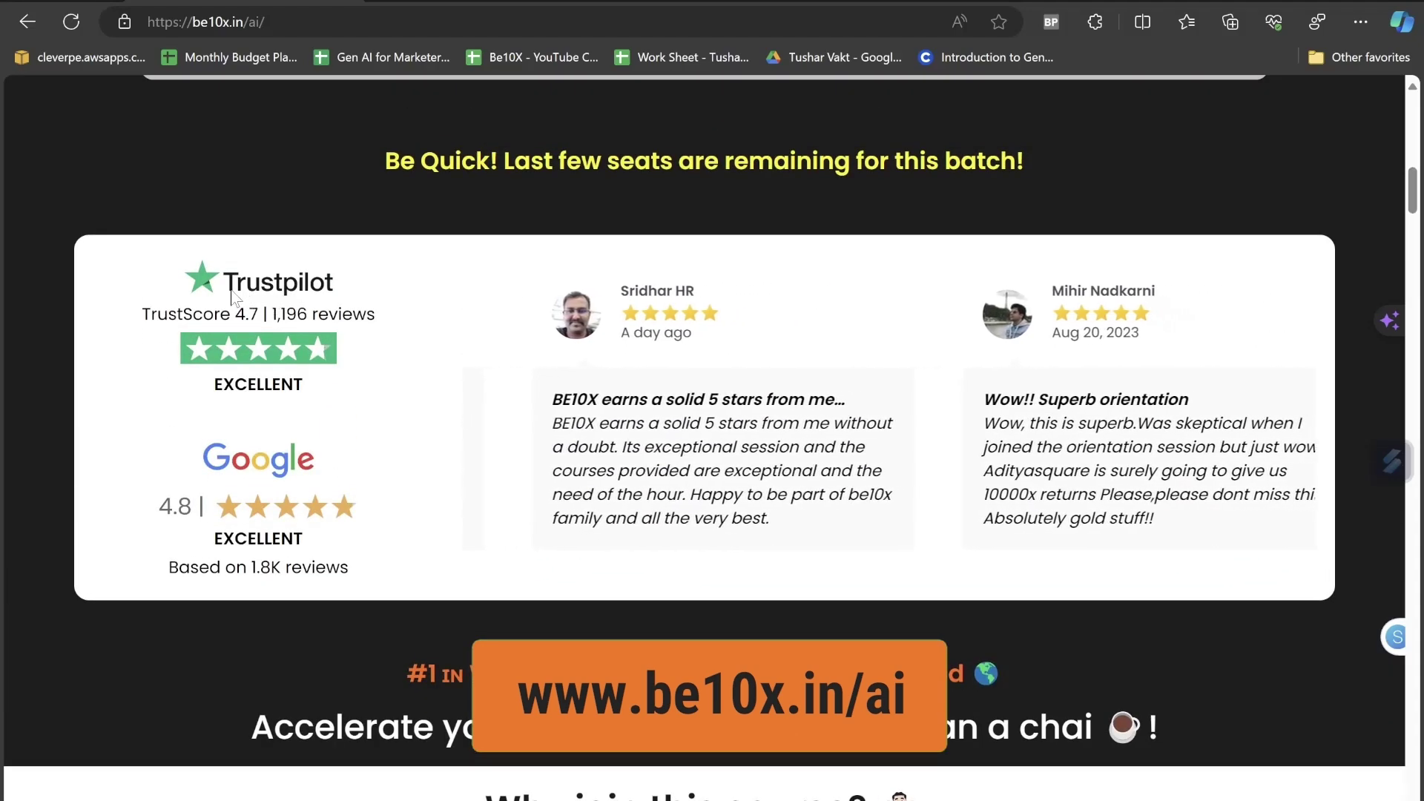
{"action": "scroll", "coordinate": [1253, 441], "scroll_direction": "down", "scroll_amount": 7}
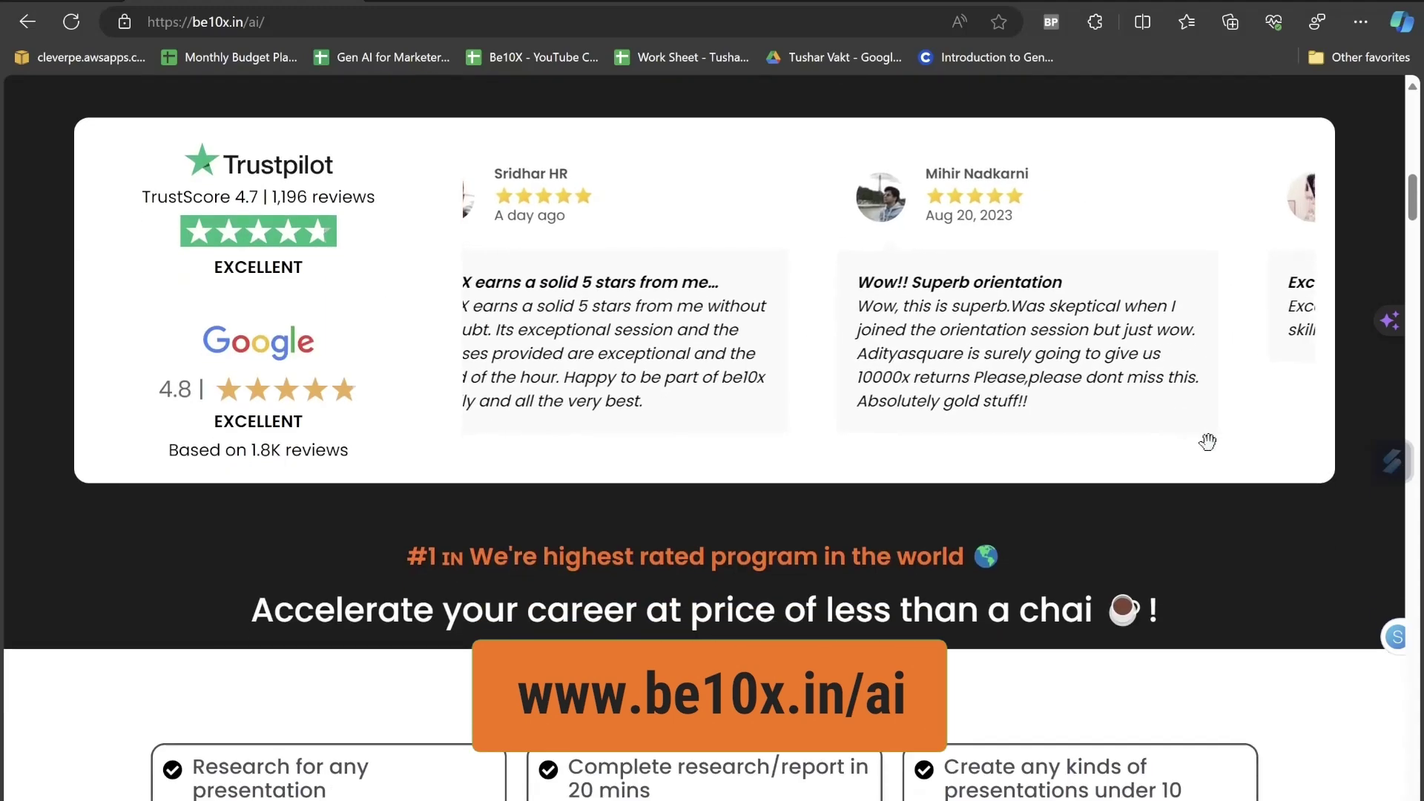
{"action": "scroll", "coordinate": [1255, 441], "scroll_direction": "down", "scroll_amount": 15}
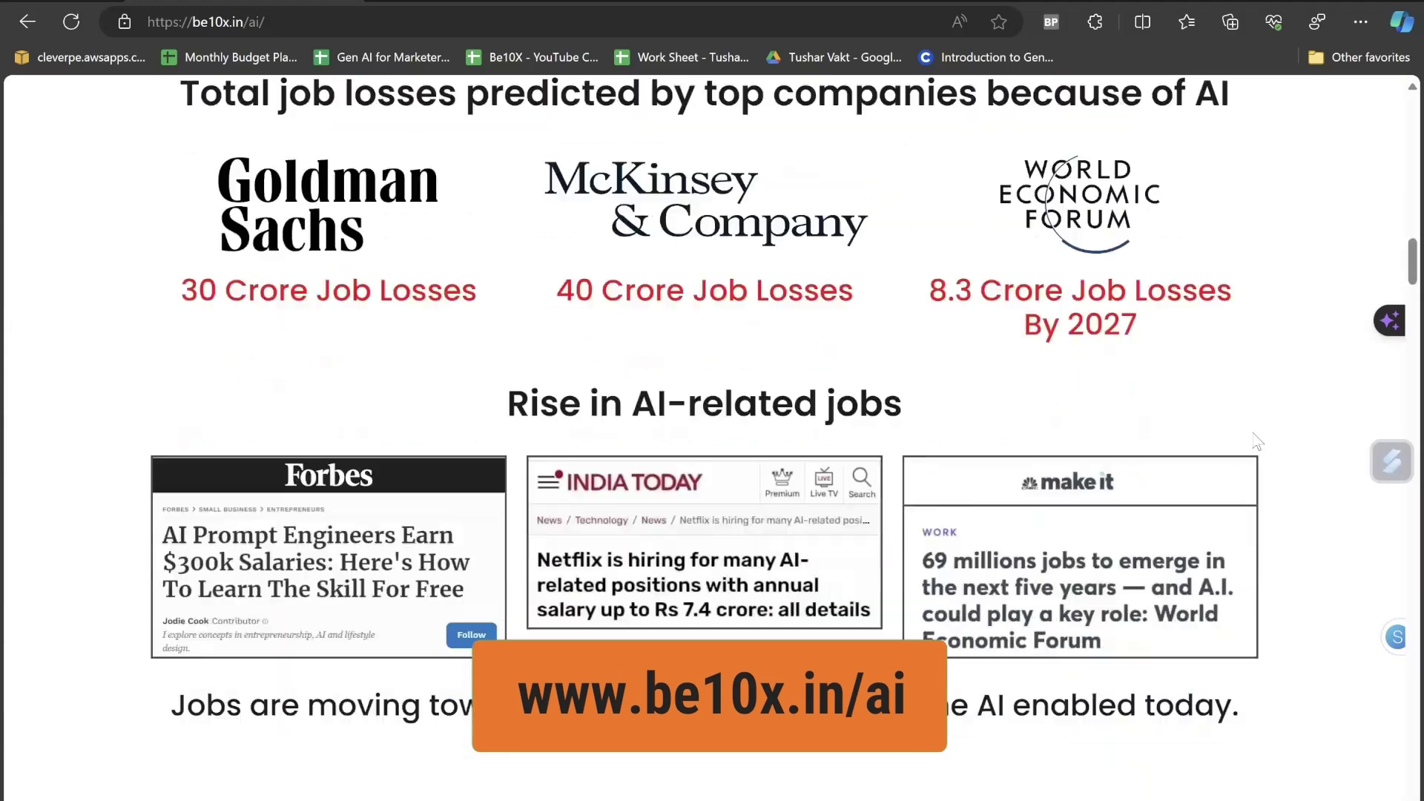
{"action": "scroll", "coordinate": [1255, 441], "scroll_direction": "down", "scroll_amount": 15}
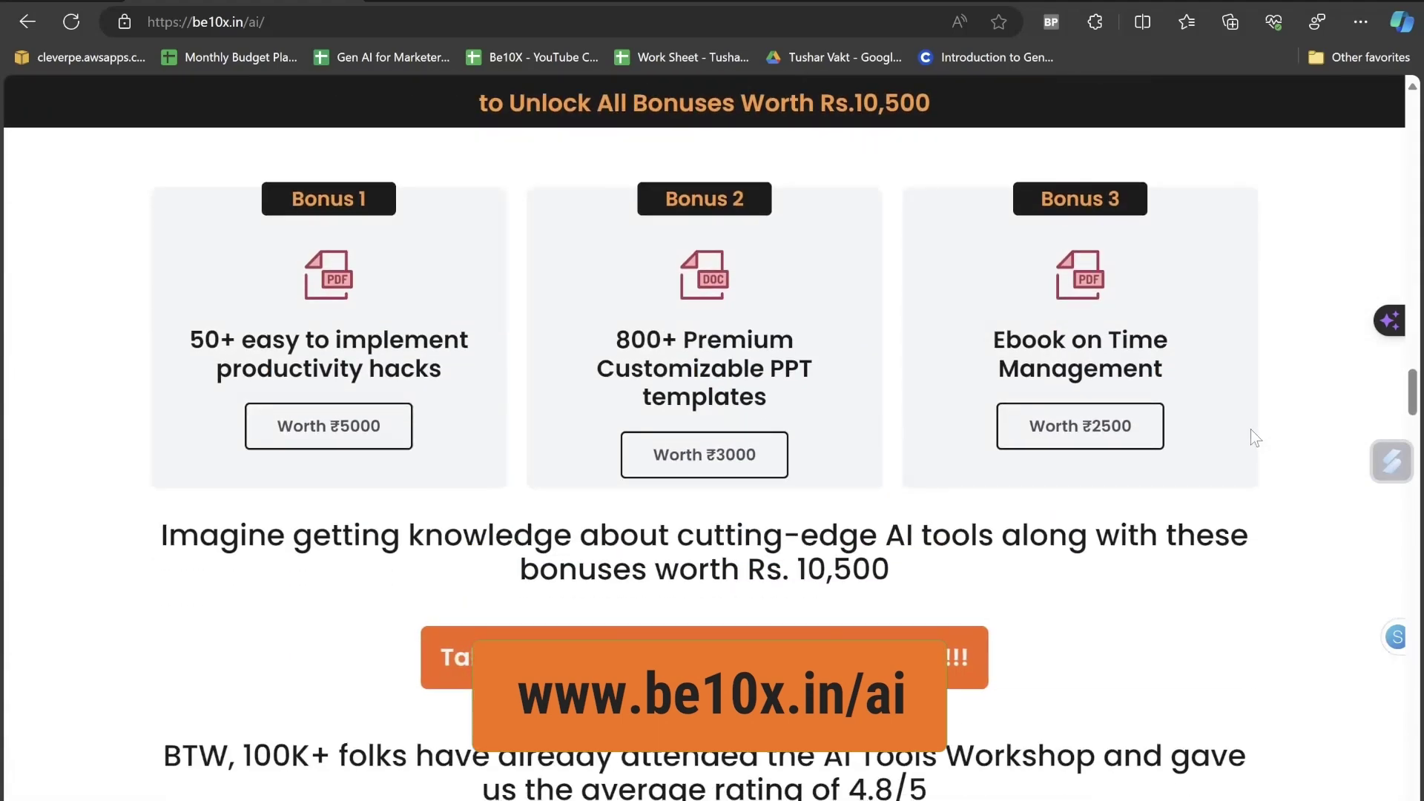
{"action": "scroll", "coordinate": [1255, 437], "scroll_direction": "up", "scroll_amount": 2}
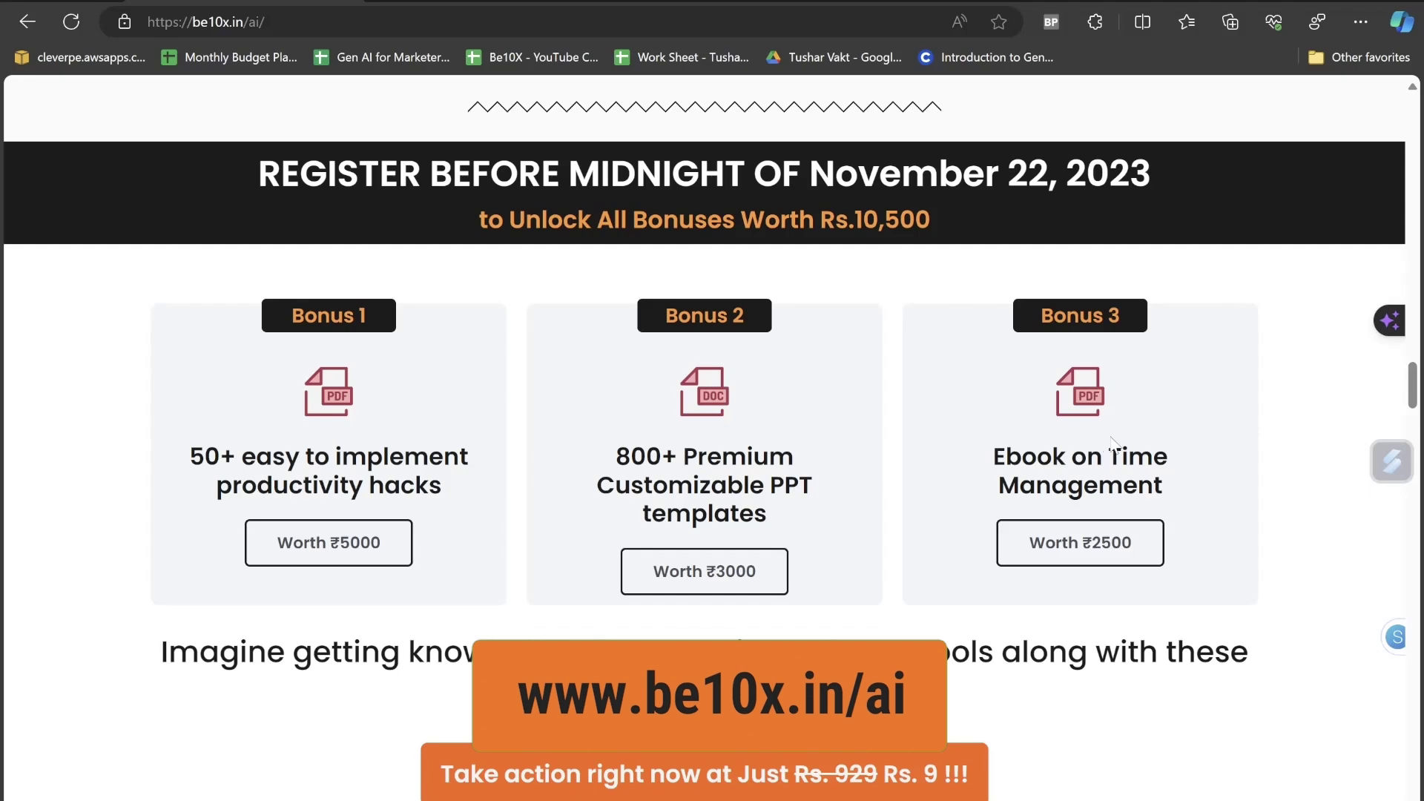
{"action": "scroll", "coordinate": [1253, 452], "scroll_direction": "down", "scroll_amount": 2}
{"action": "scroll", "coordinate": [1260, 447], "scroll_direction": "down", "scroll_amount": 15}
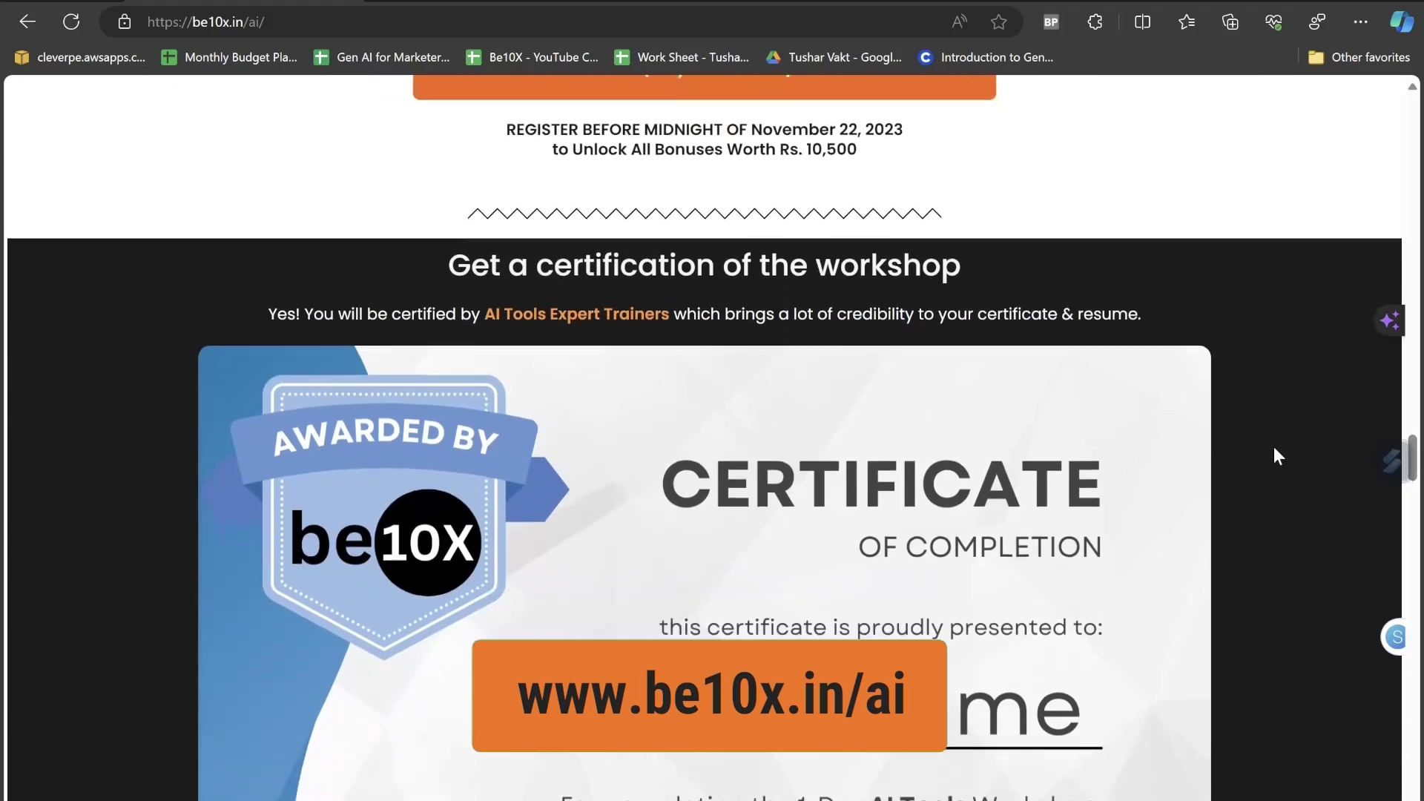
- Examine the sample completion certificate on the be10x.in/ai workshop page and return to the start of the page
{"action": "scroll", "coordinate": [741, 276], "scroll_direction": "up", "scroll_amount": 3}
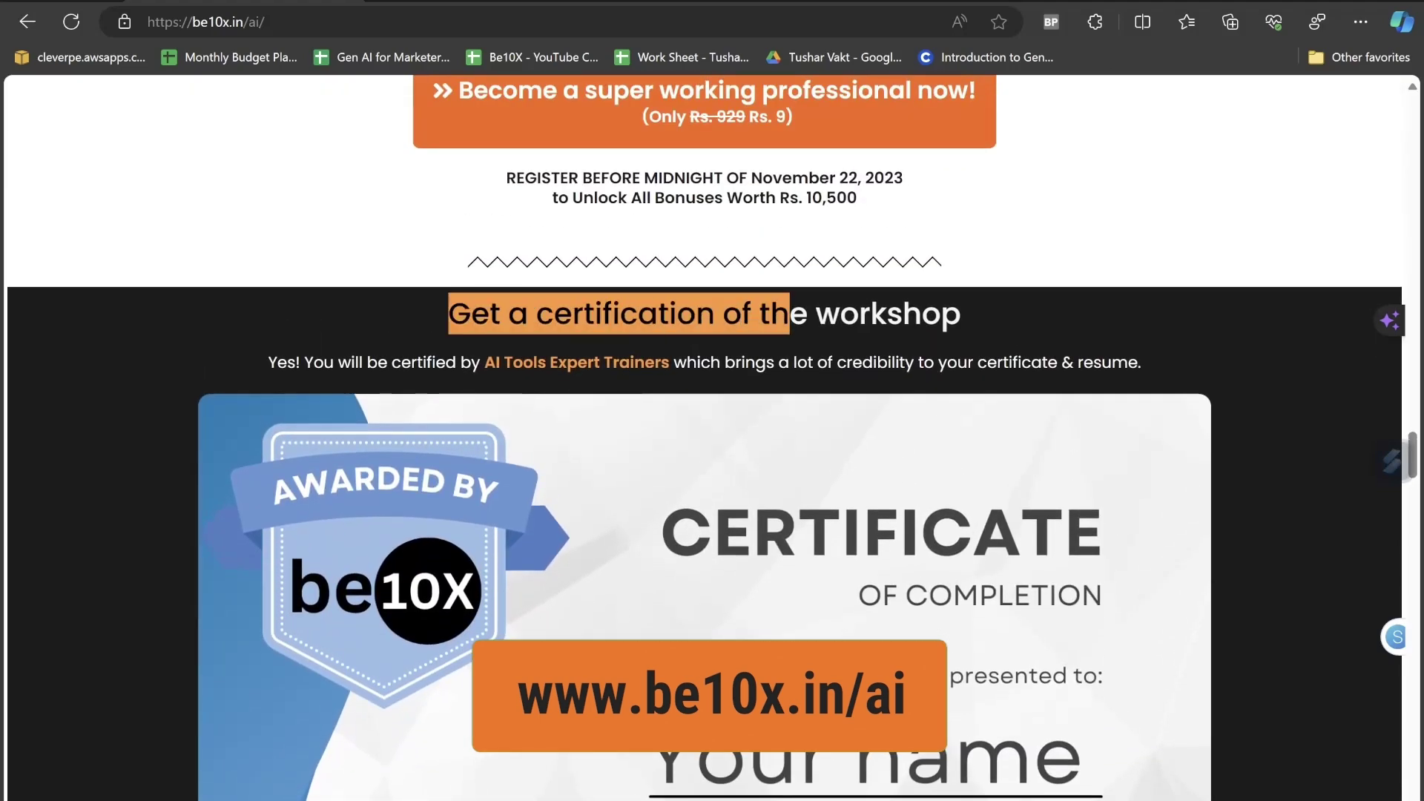
{"action": "scroll", "coordinate": [1209, 317], "scroll_direction": "down", "scroll_amount": 2}
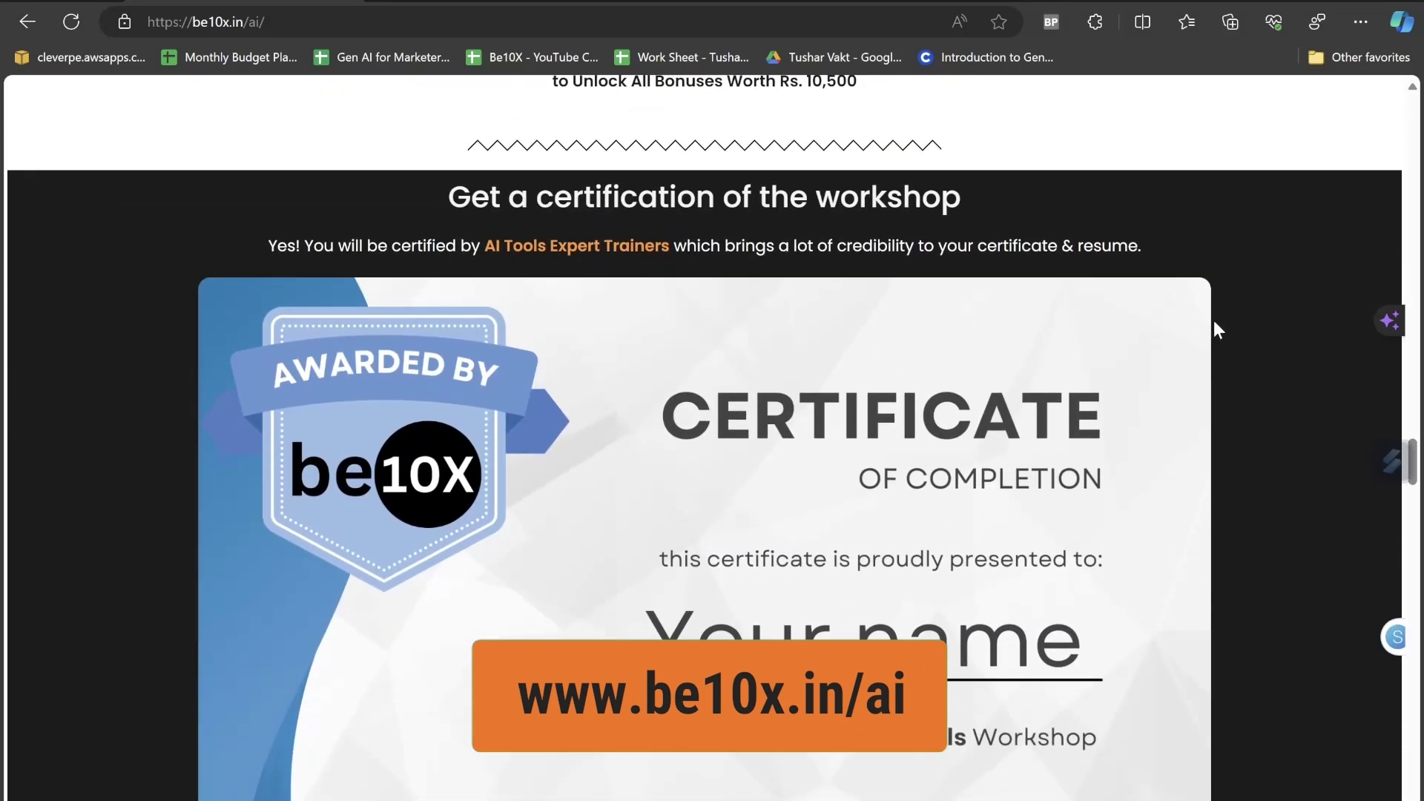
{"action": "scroll", "coordinate": [1216, 328], "scroll_direction": "down", "scroll_amount": 3}
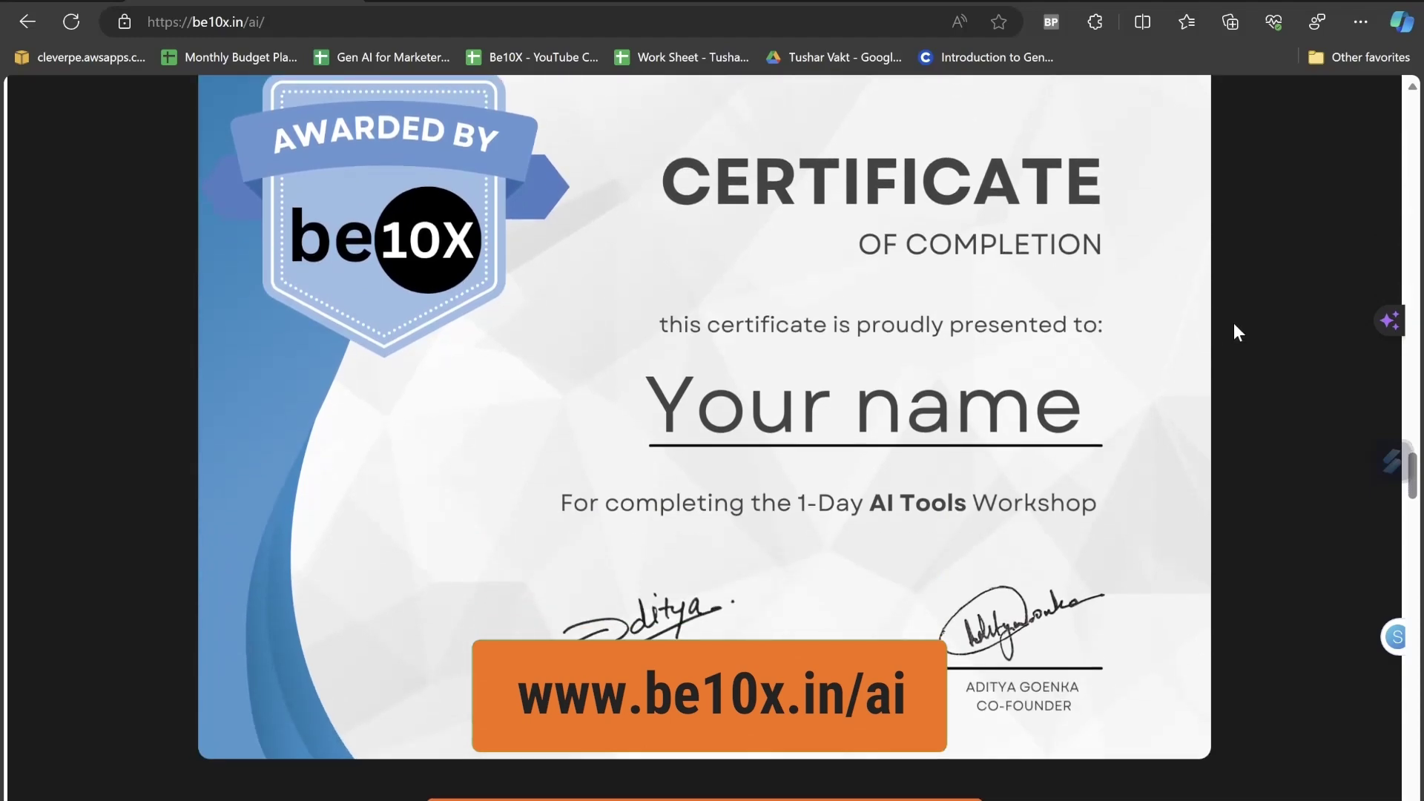
{"action": "scroll", "coordinate": [1234, 330], "scroll_direction": "up", "scroll_amount": 20}
{"action": "scroll", "coordinate": [1237, 352], "scroll_direction": "up", "scroll_amount": 20}
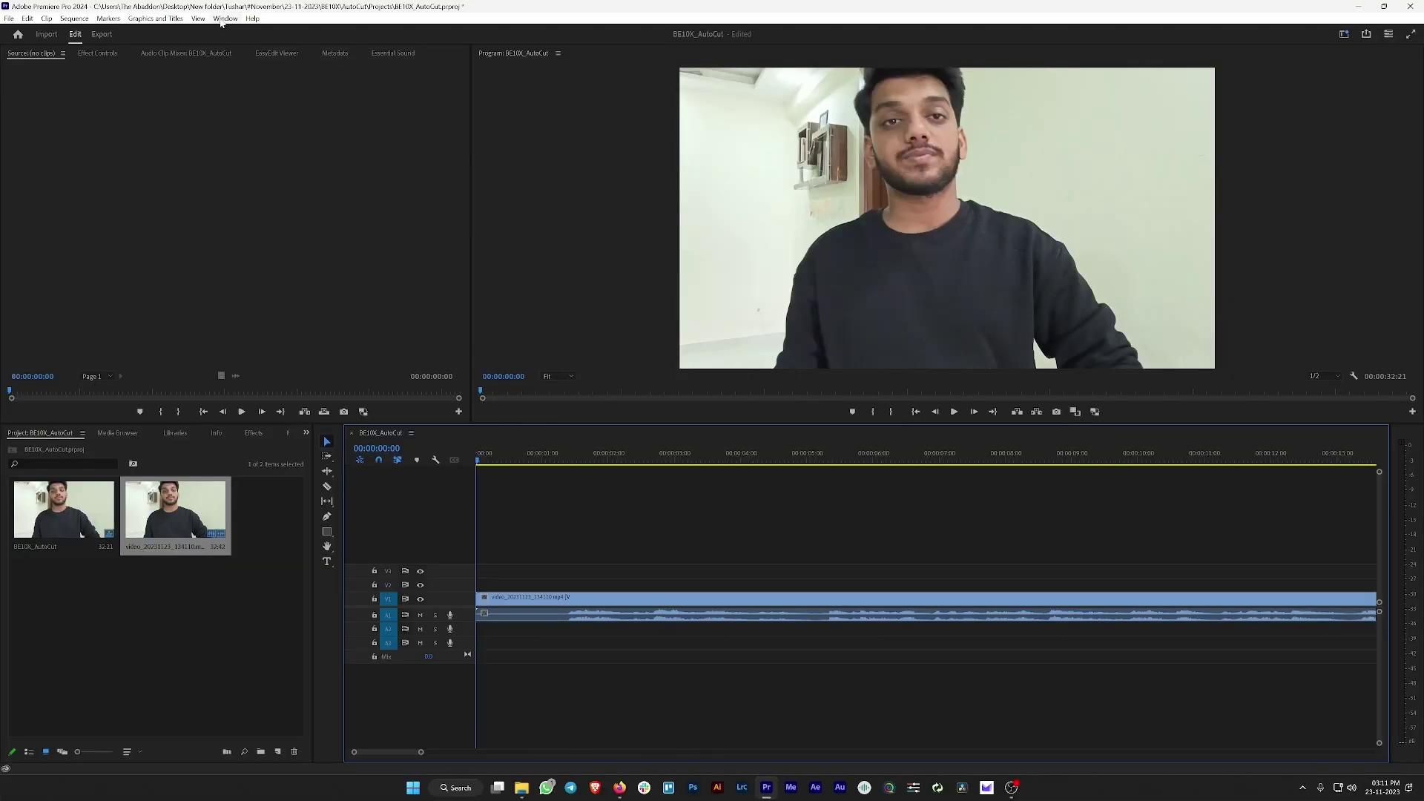
- Switch to Premiere Pro and open the AutoCut extension
{"action": "left_click", "coordinate": [223, 19]}
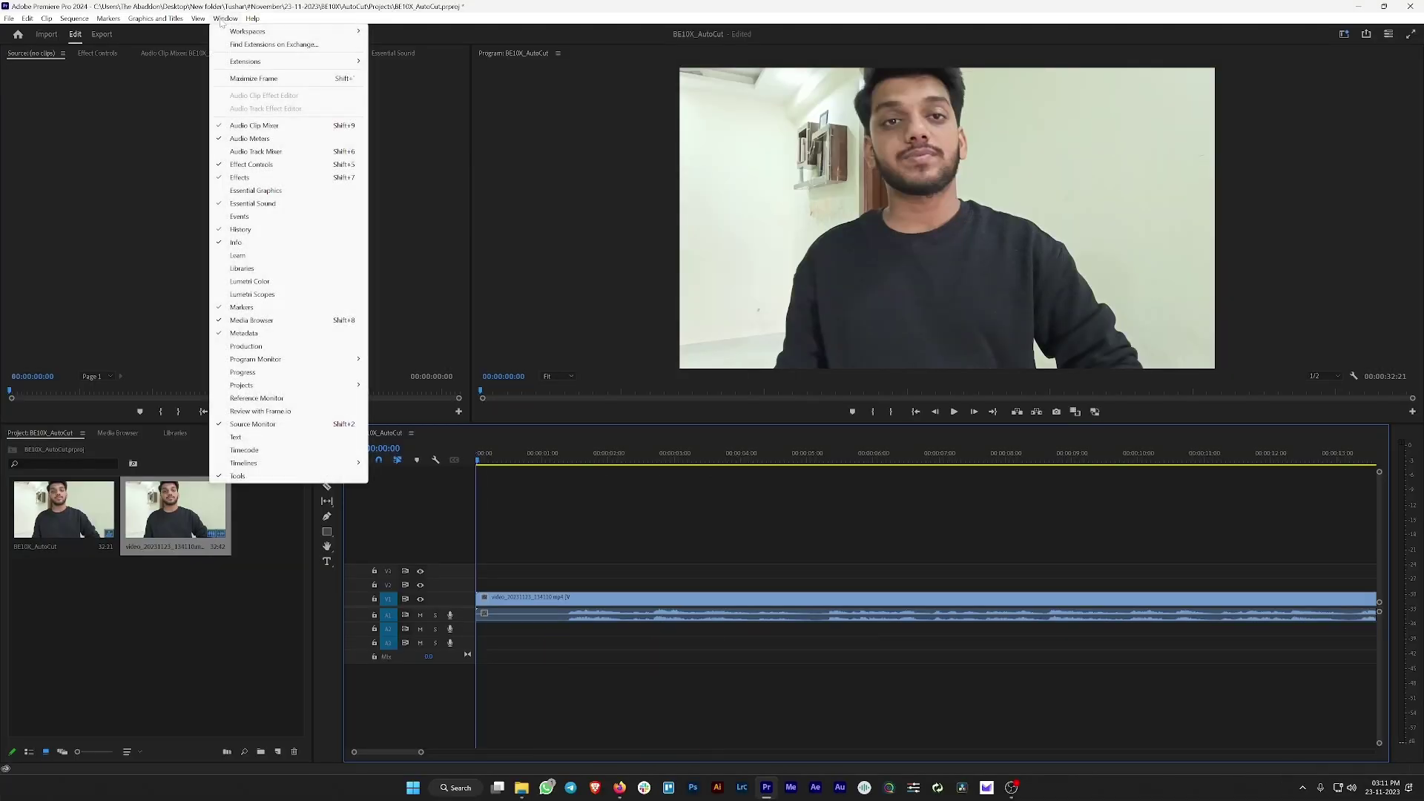
{"action": "mouse_move", "coordinate": [341, 61]}
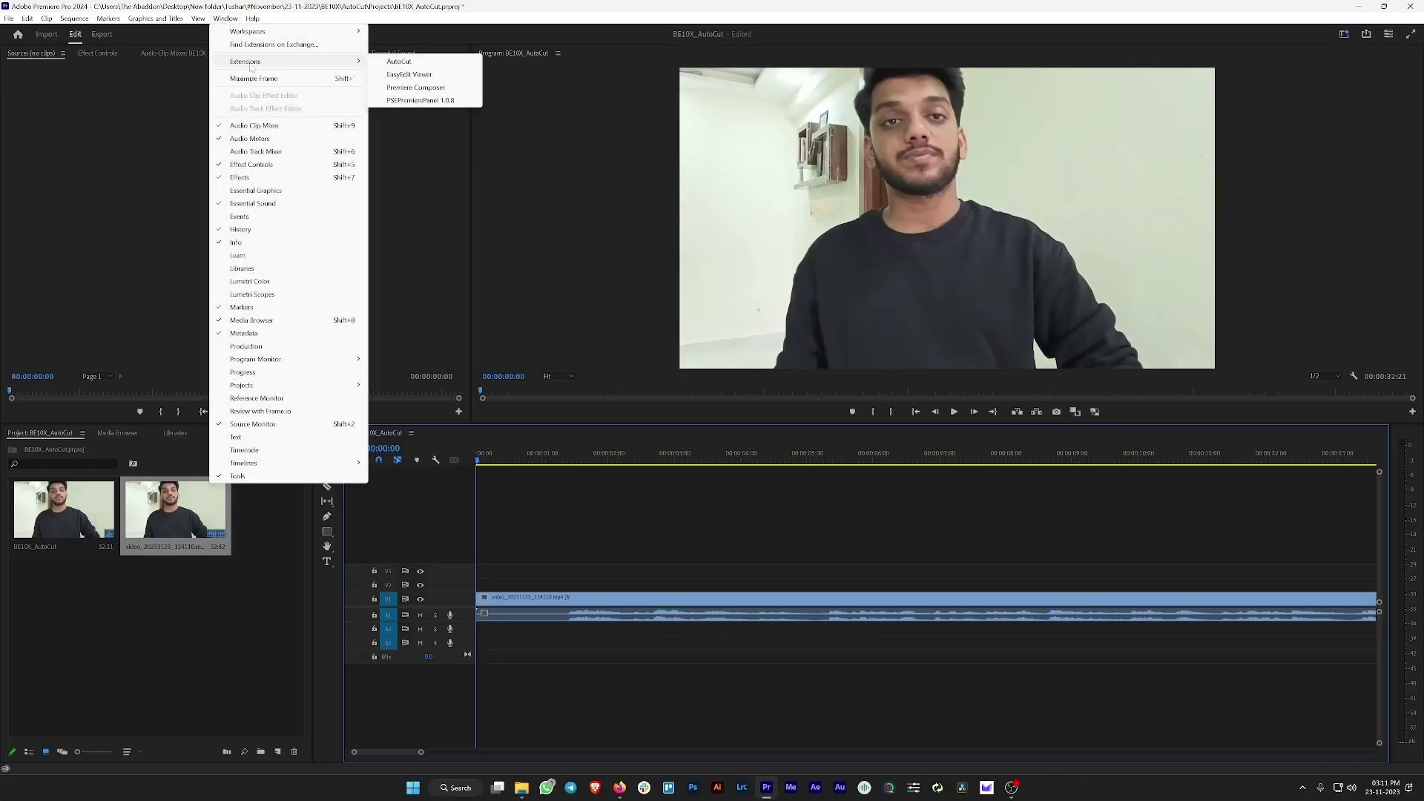
{"action": "left_click", "coordinate": [401, 64]}
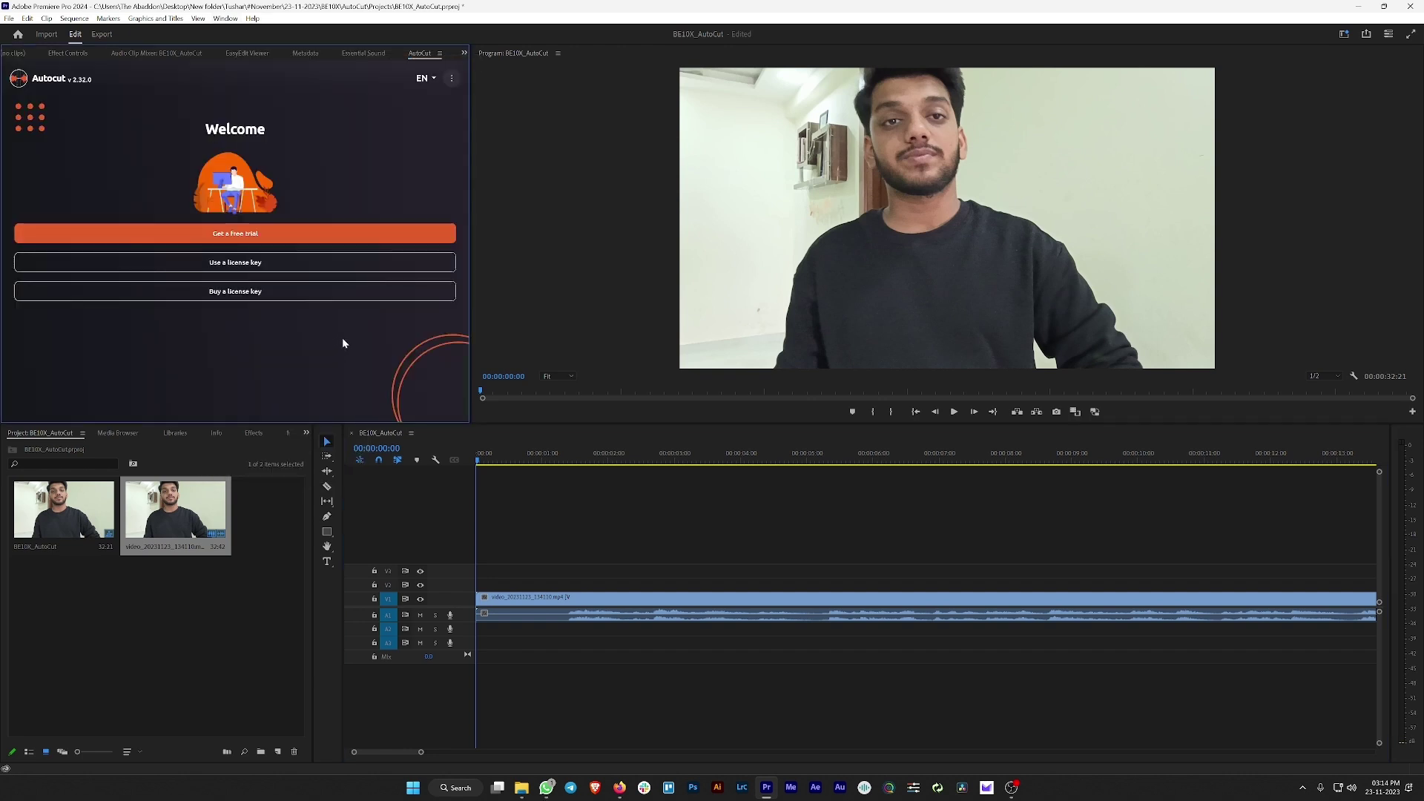
- Try to request an AutoCut free trial license with Google as the discovery source and the user's email address, then leave the form
{"action": "left_click", "coordinate": [235, 234]}
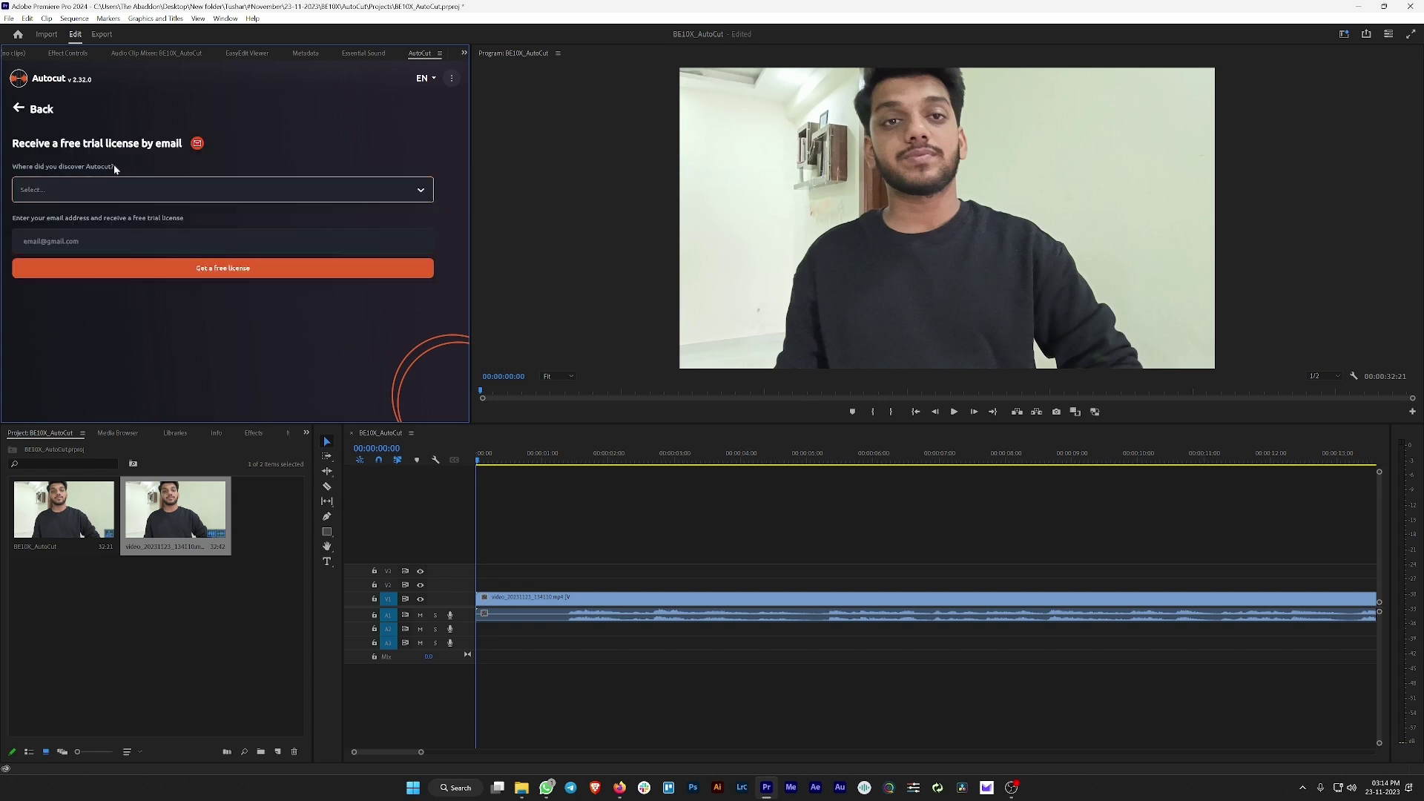
{"action": "left_click", "coordinate": [123, 187]}
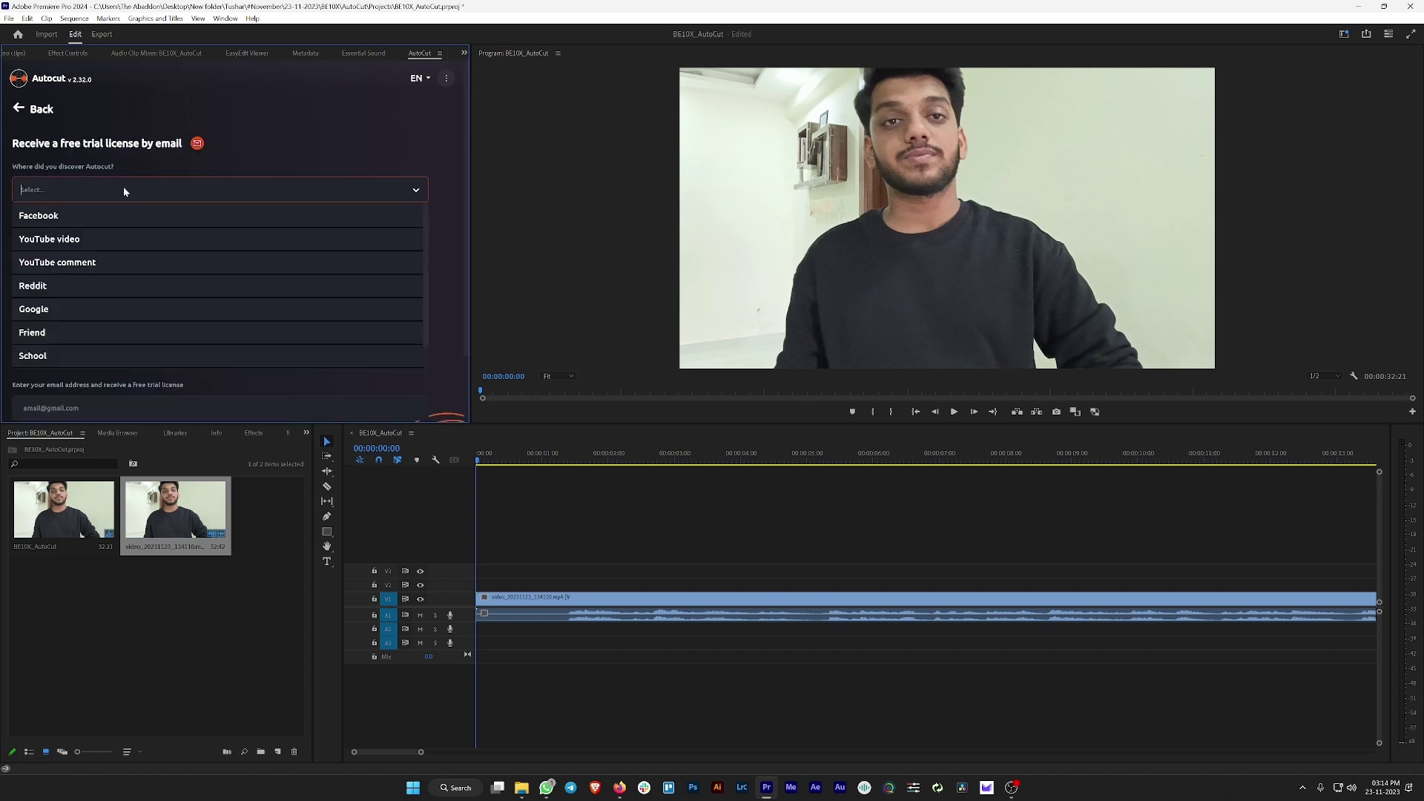
{"action": "left_click", "coordinate": [73, 308]}
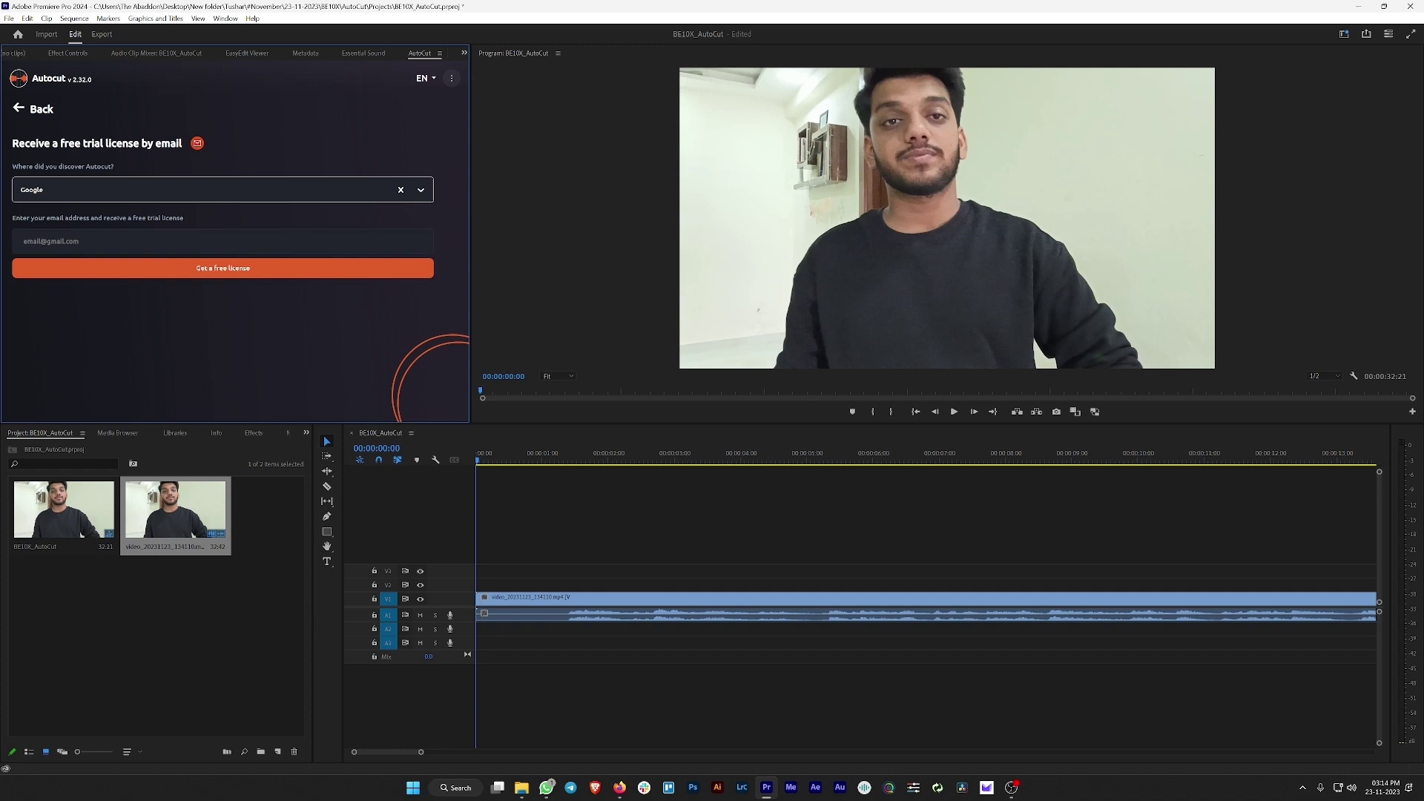
{"action": "left_click", "coordinate": [184, 241]}
{"action": "key", "text": "ctrl+v"}
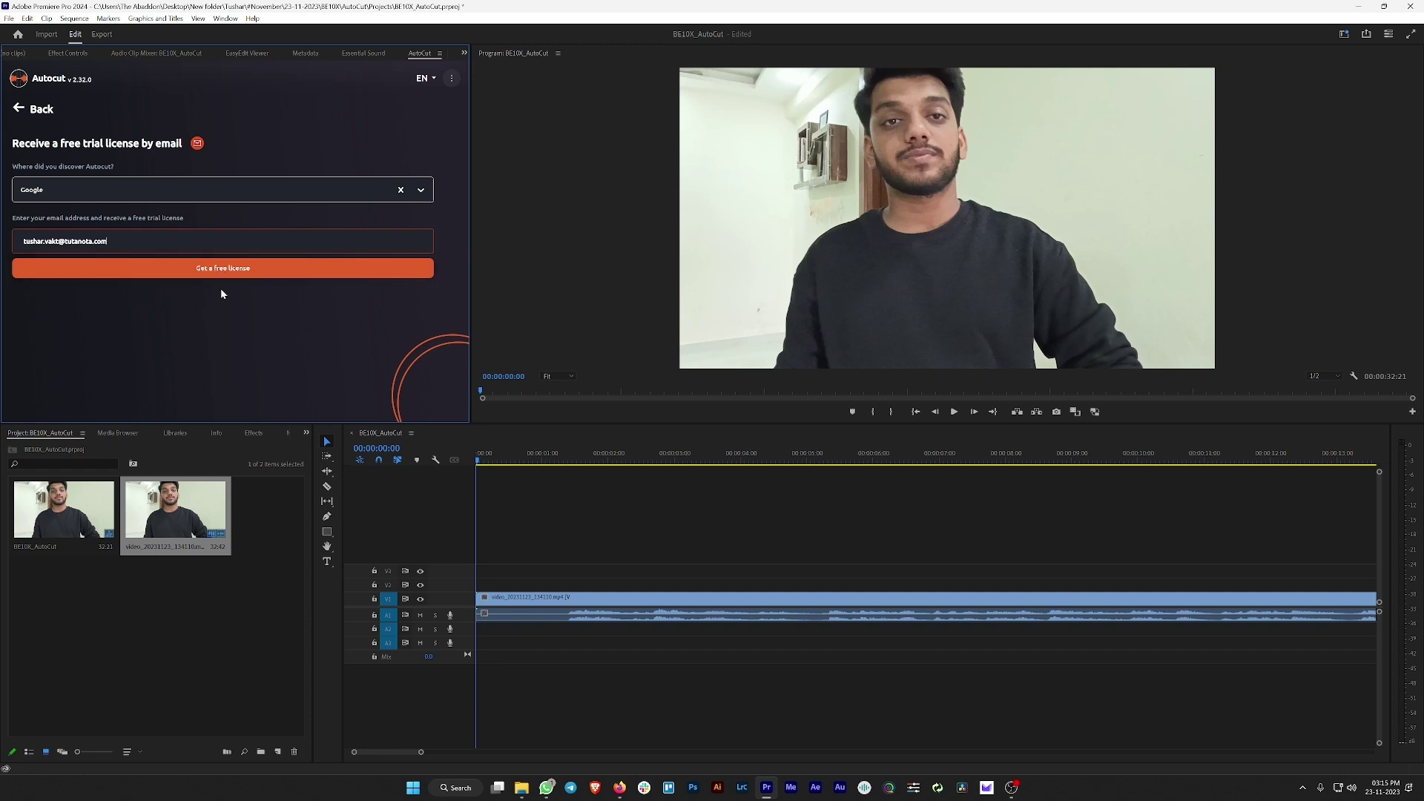
{"action": "left_click", "coordinate": [256, 271]}
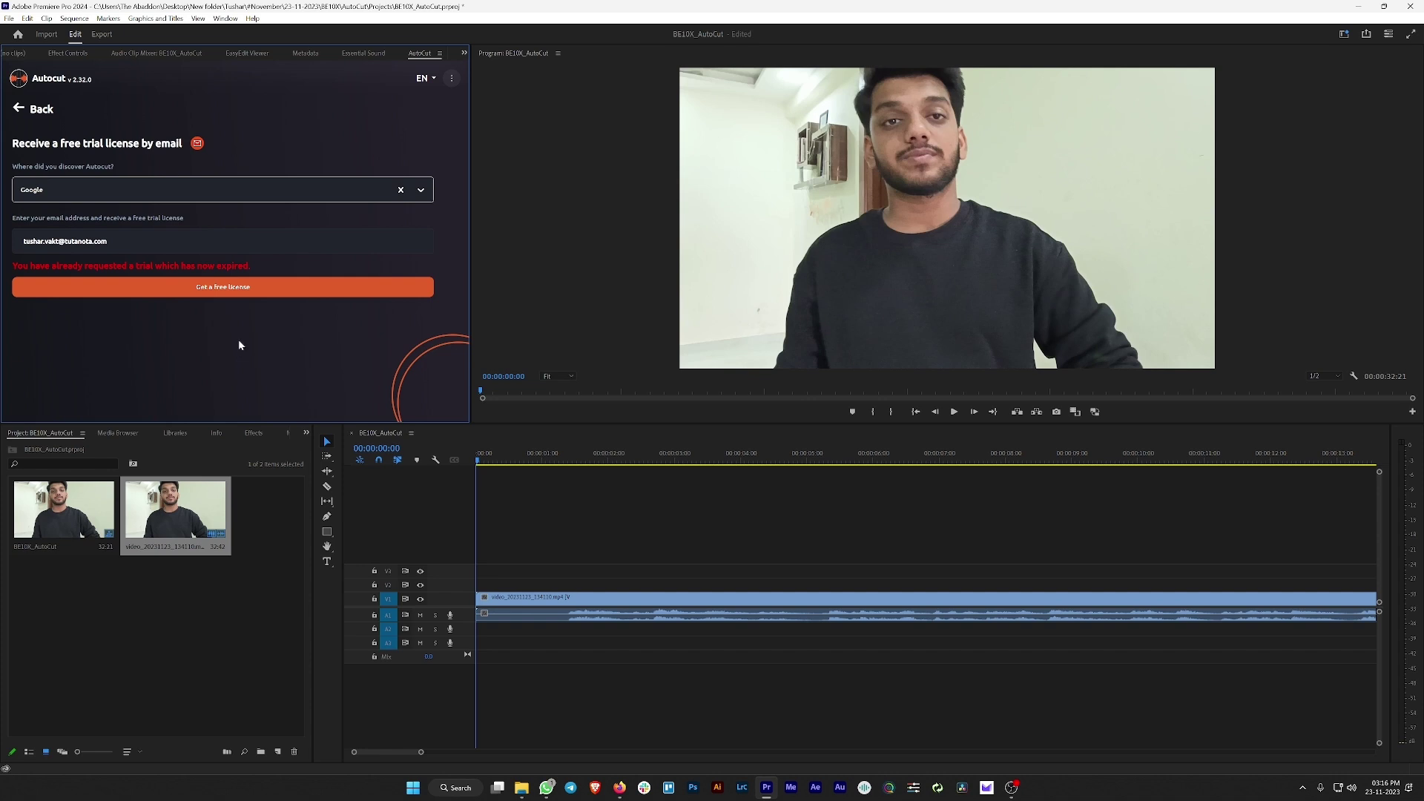
{"action": "left_click", "coordinate": [33, 113]}
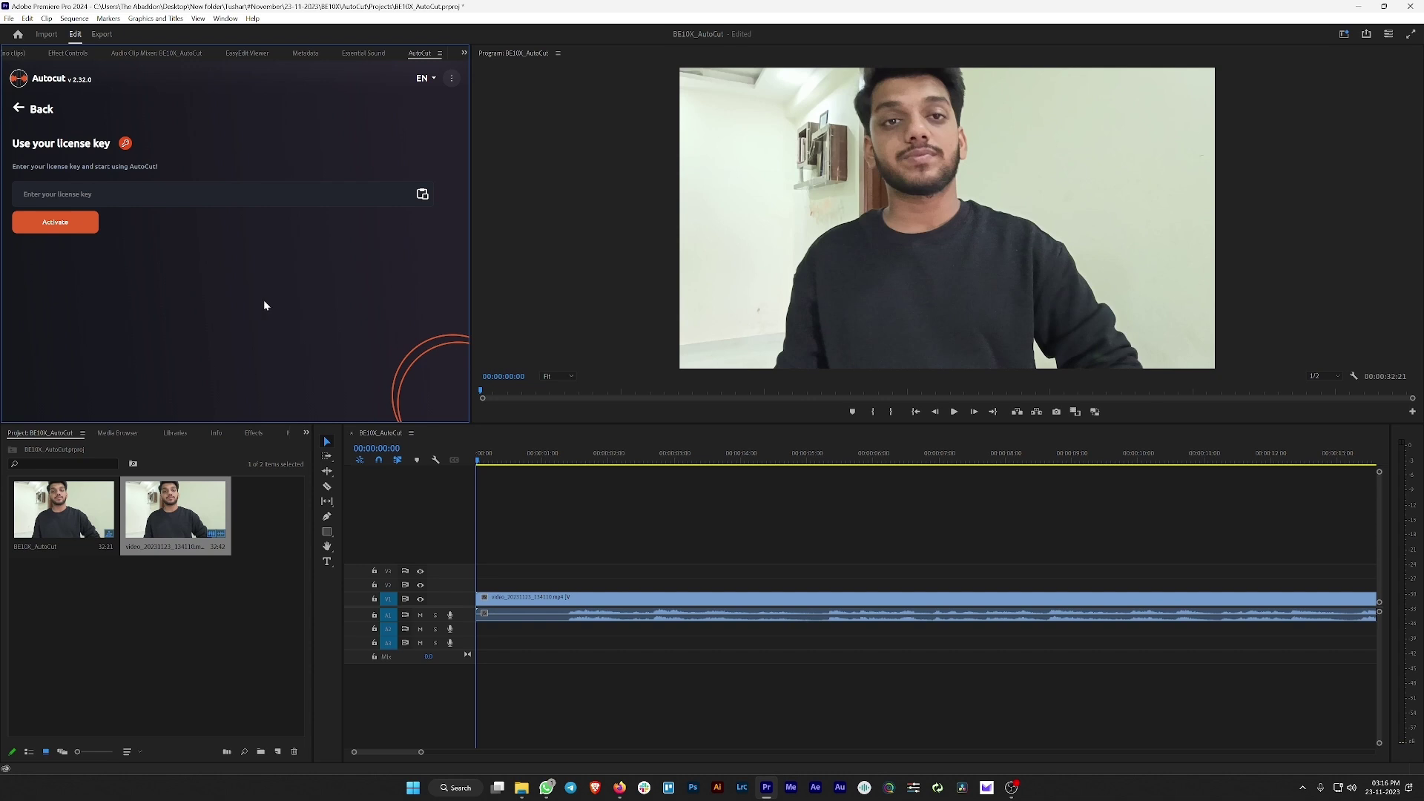
- Paste the AutoCut license key and activate the extension
{"action": "left_click", "coordinate": [223, 195]}
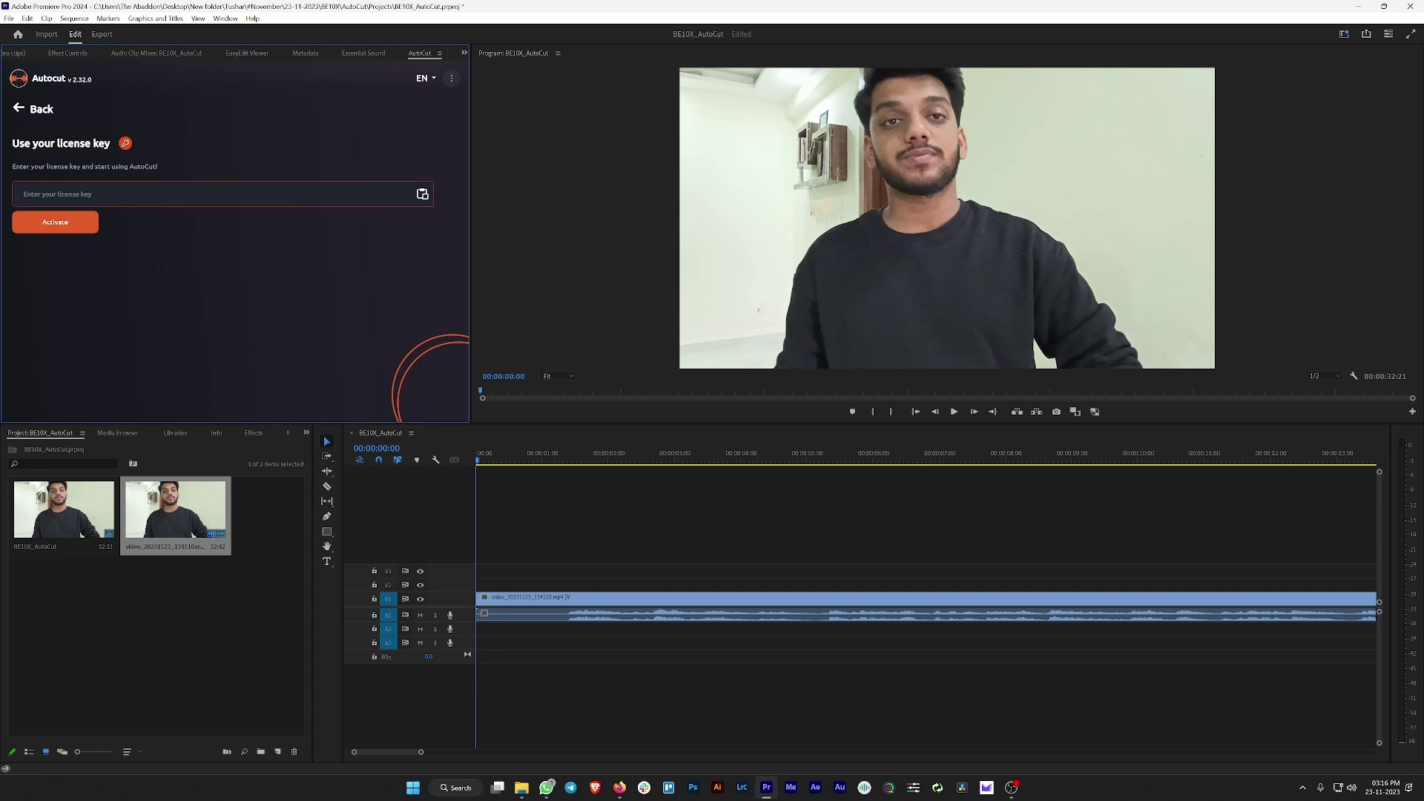
{"action": "left_click", "coordinate": [54, 235]}
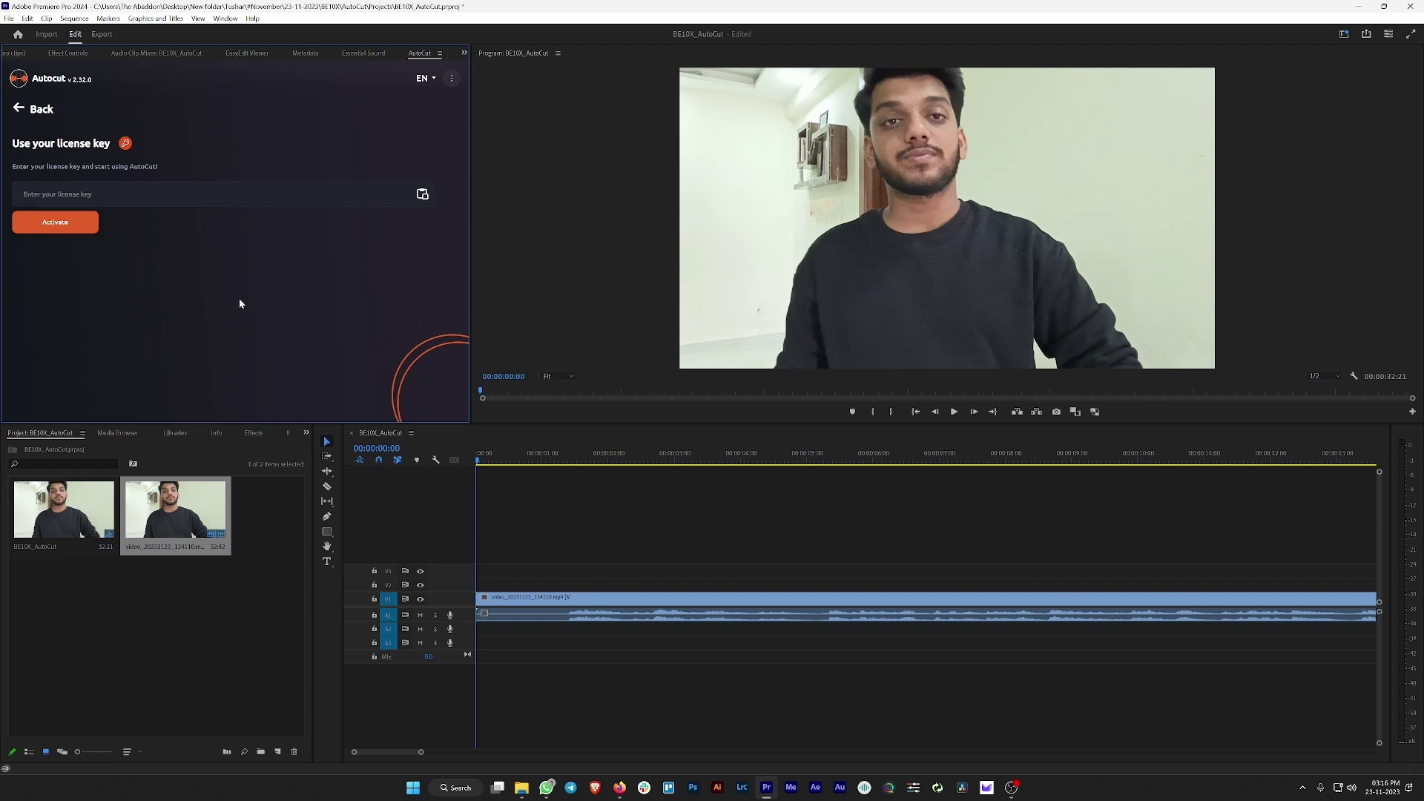
{"action": "key", "text": "ctrl+v"}
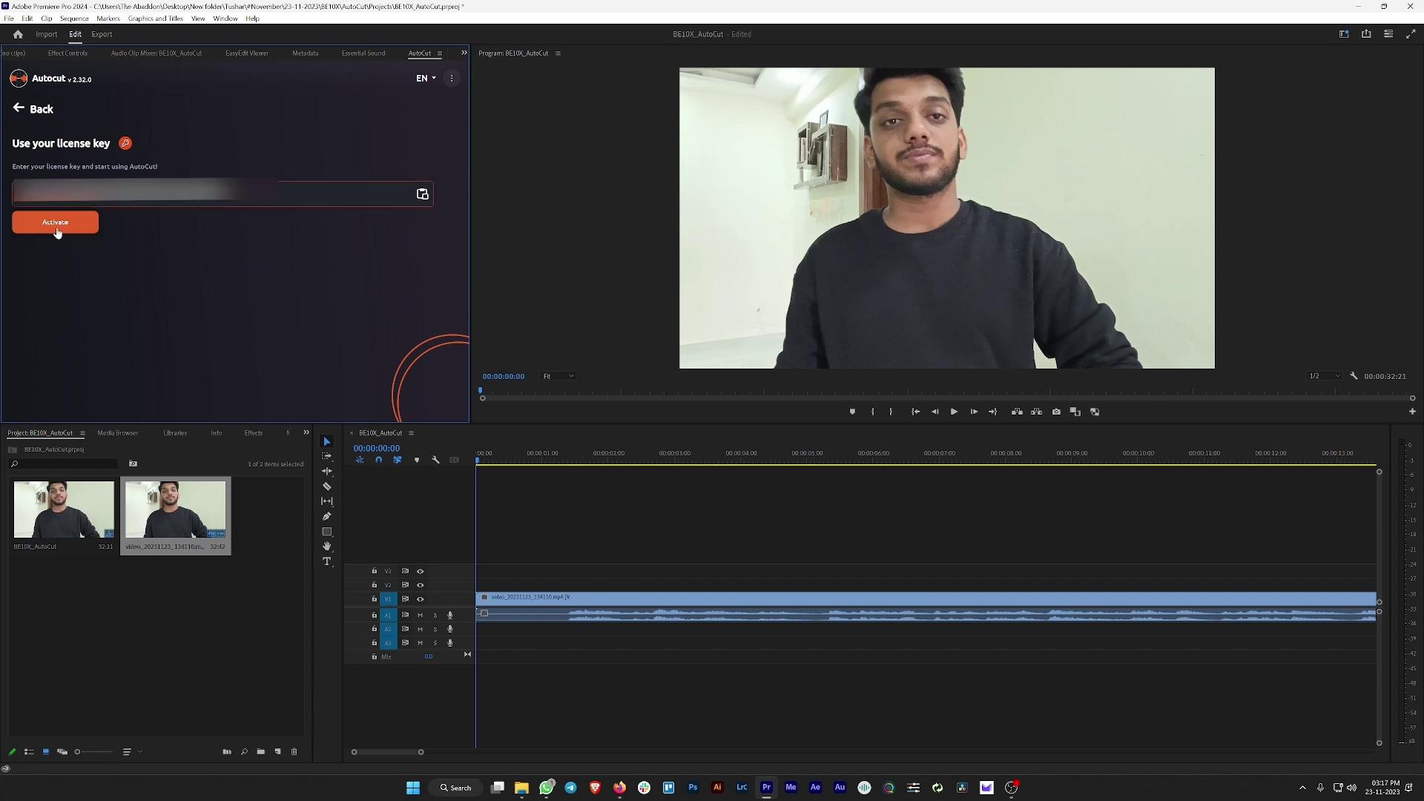
{"action": "left_click", "coordinate": [56, 223]}
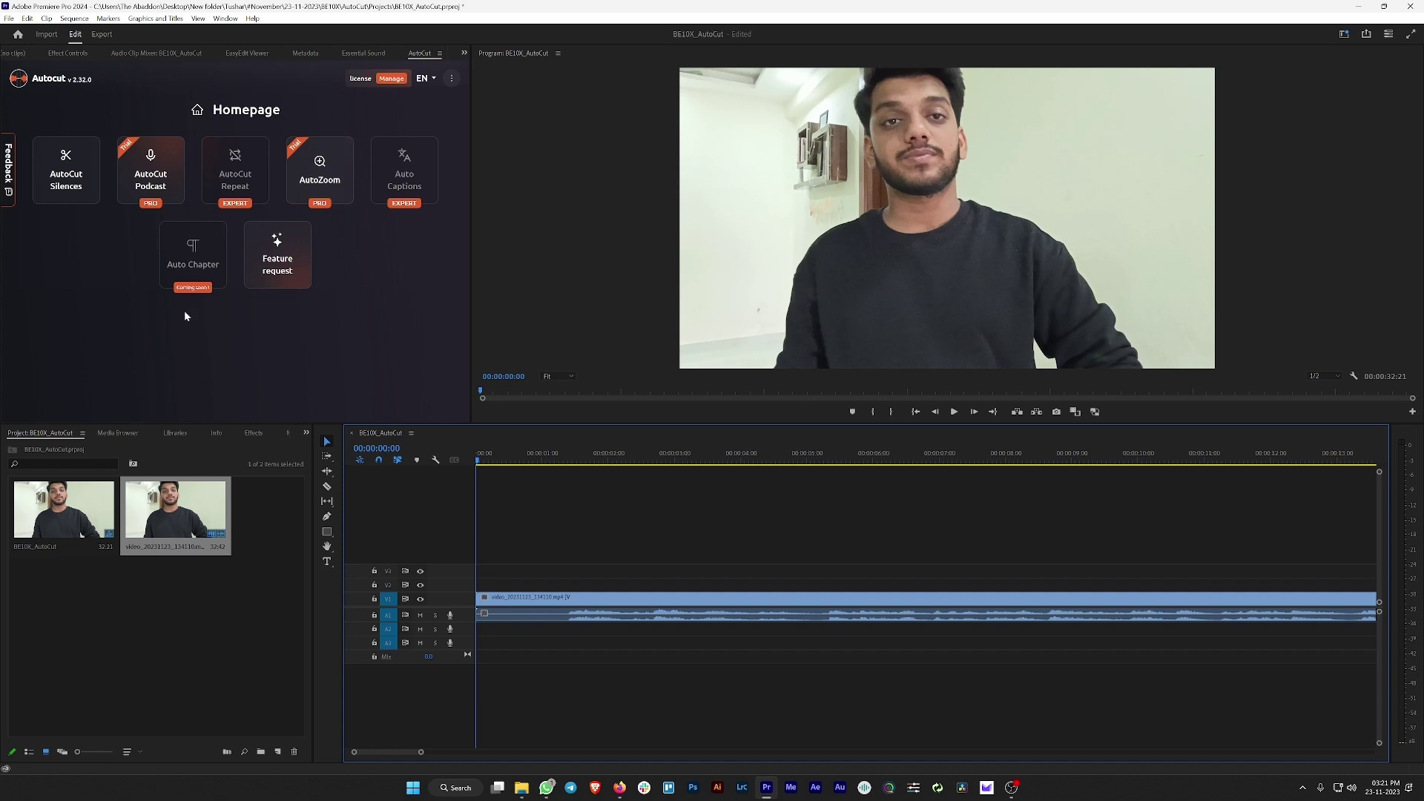
- Open the AutoCut Silences tool and select the video clip in the timeline as the one to cut
{"action": "left_click", "coordinate": [193, 263]}
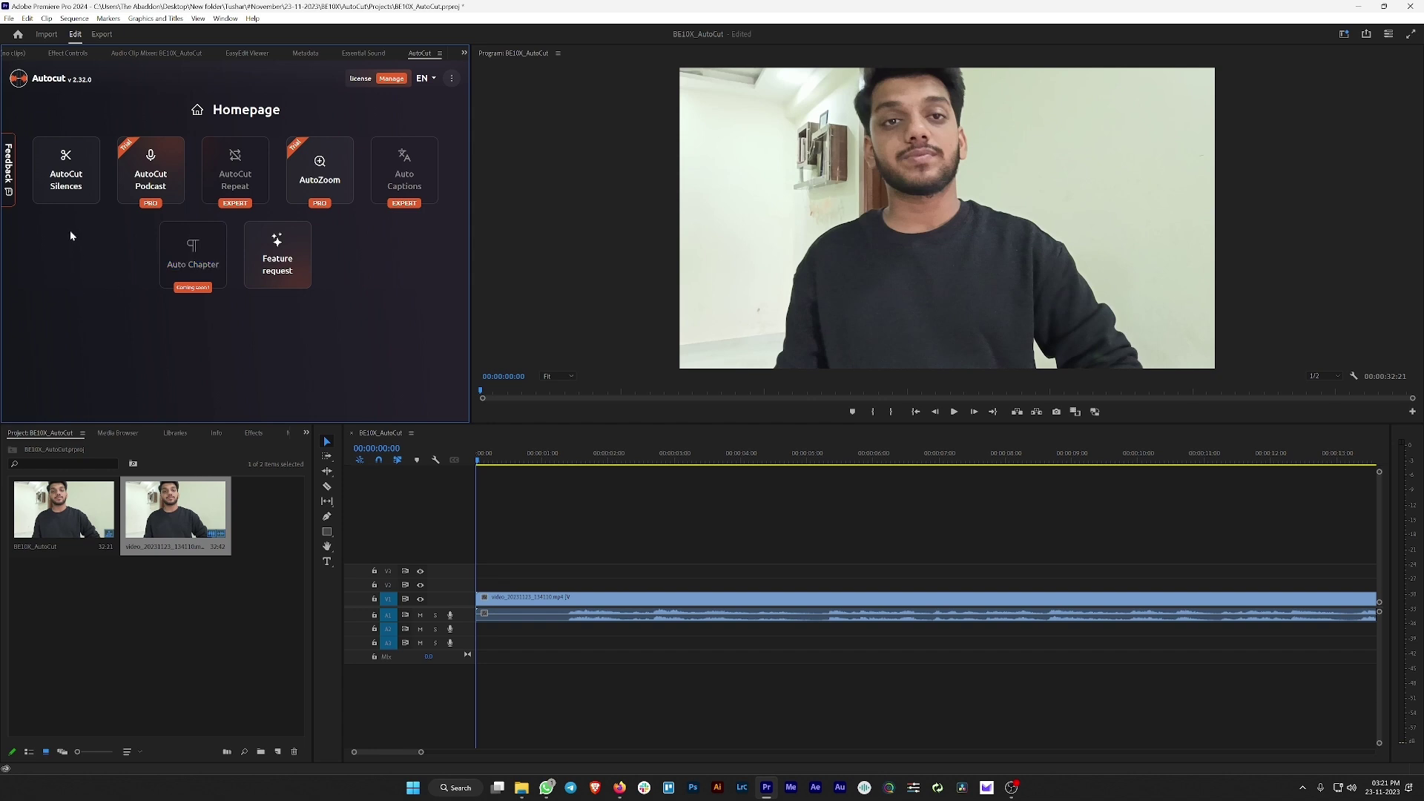
{"action": "left_click", "coordinate": [68, 180]}
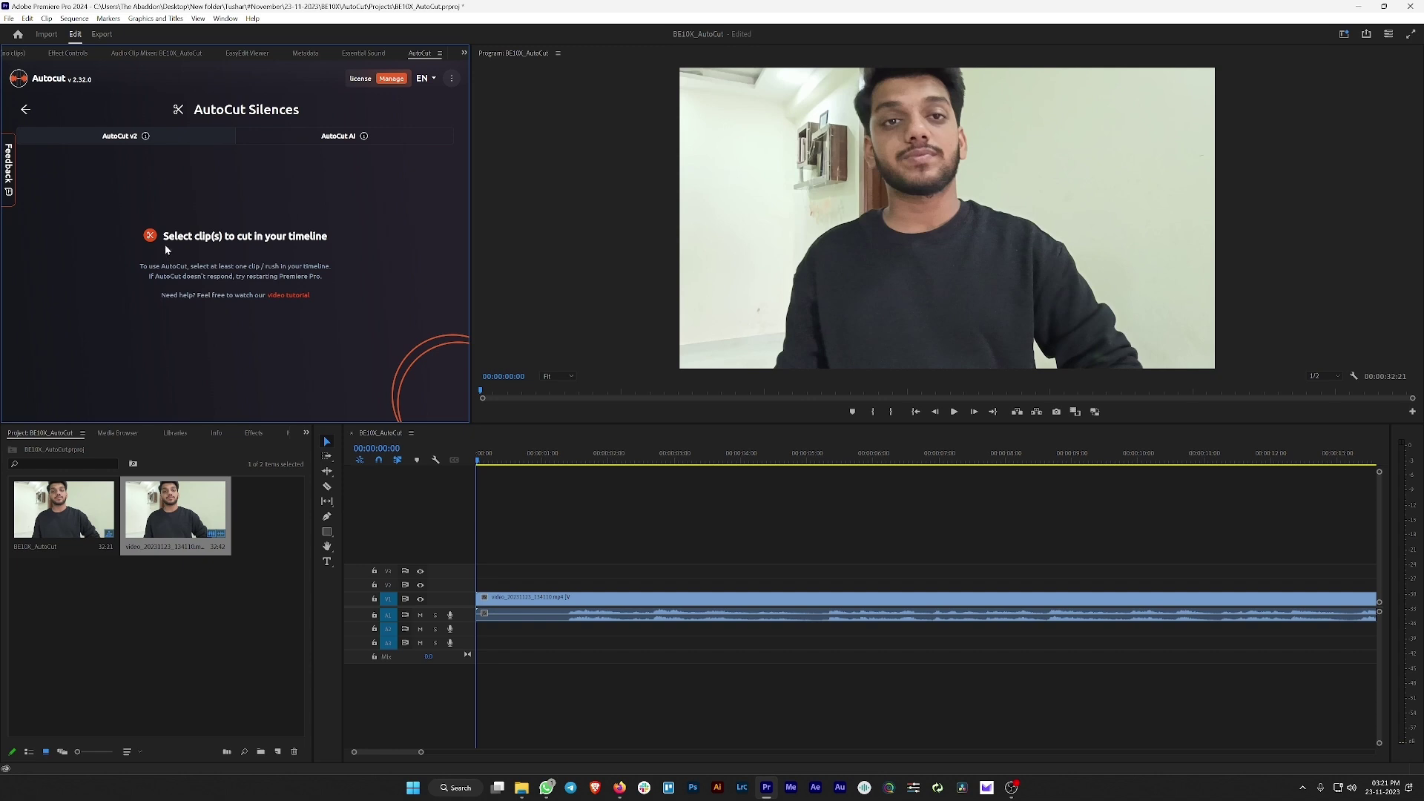
{"action": "left_click_drag", "start_coordinate": [163, 236], "coordinate": [329, 236]}
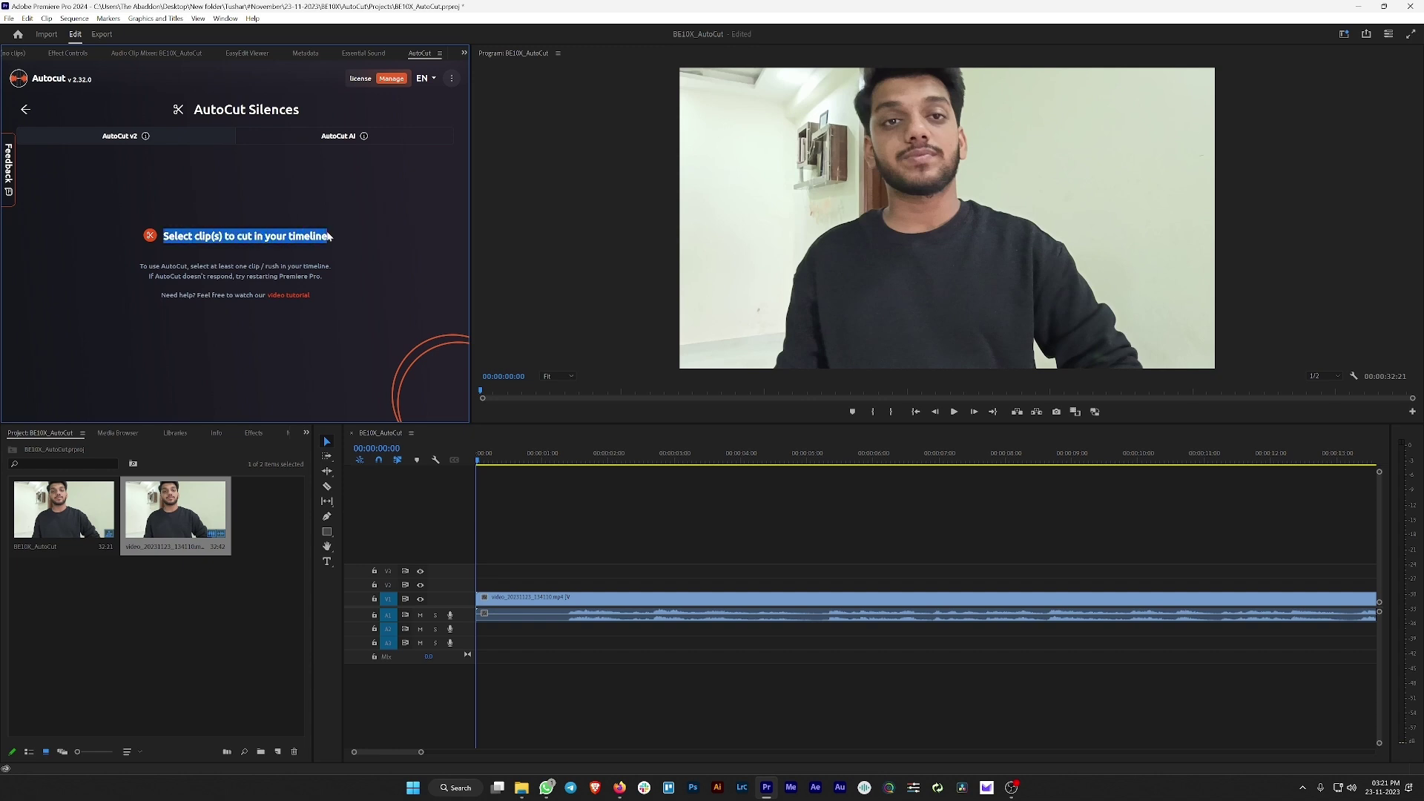
{"action": "left_click", "coordinate": [349, 237]}
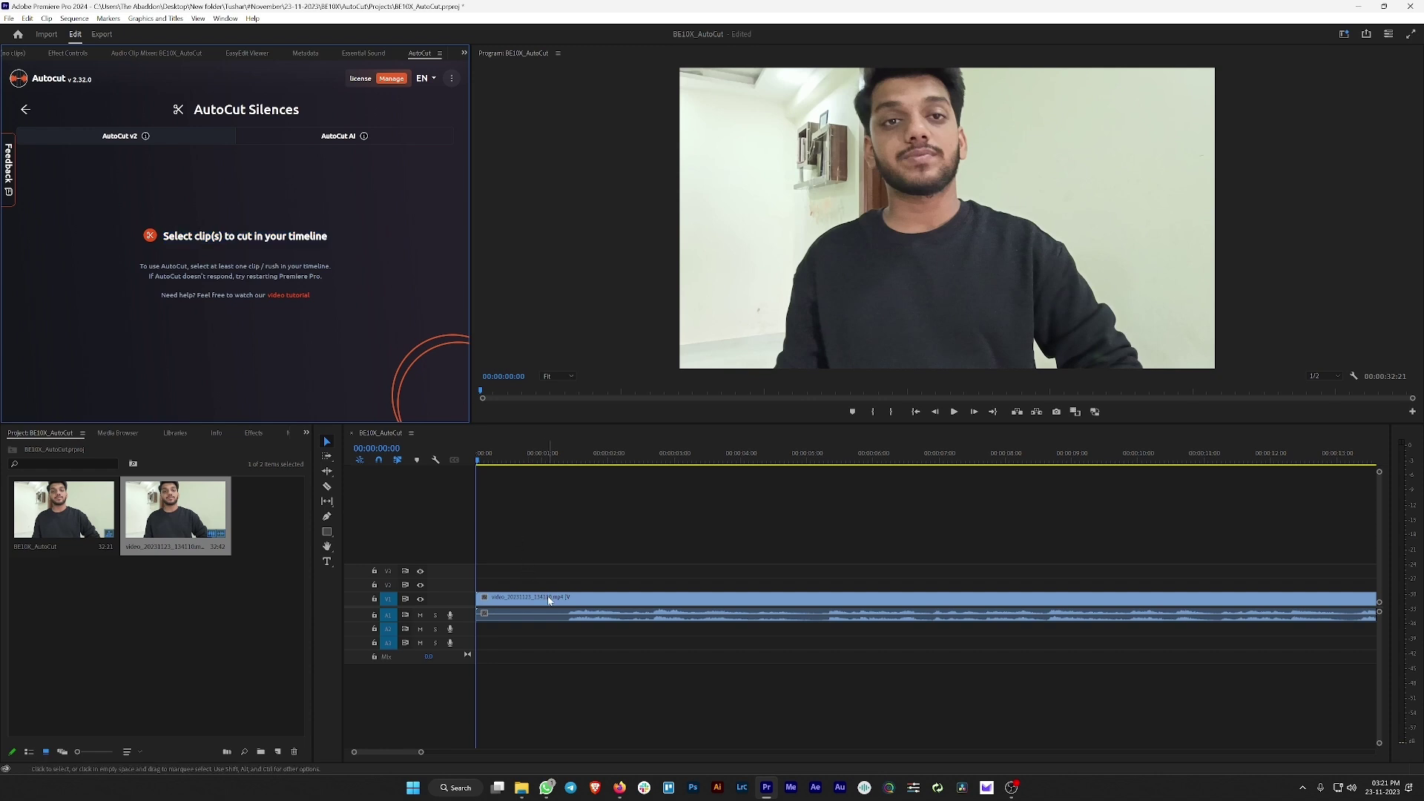
{"action": "left_click", "coordinate": [549, 599]}
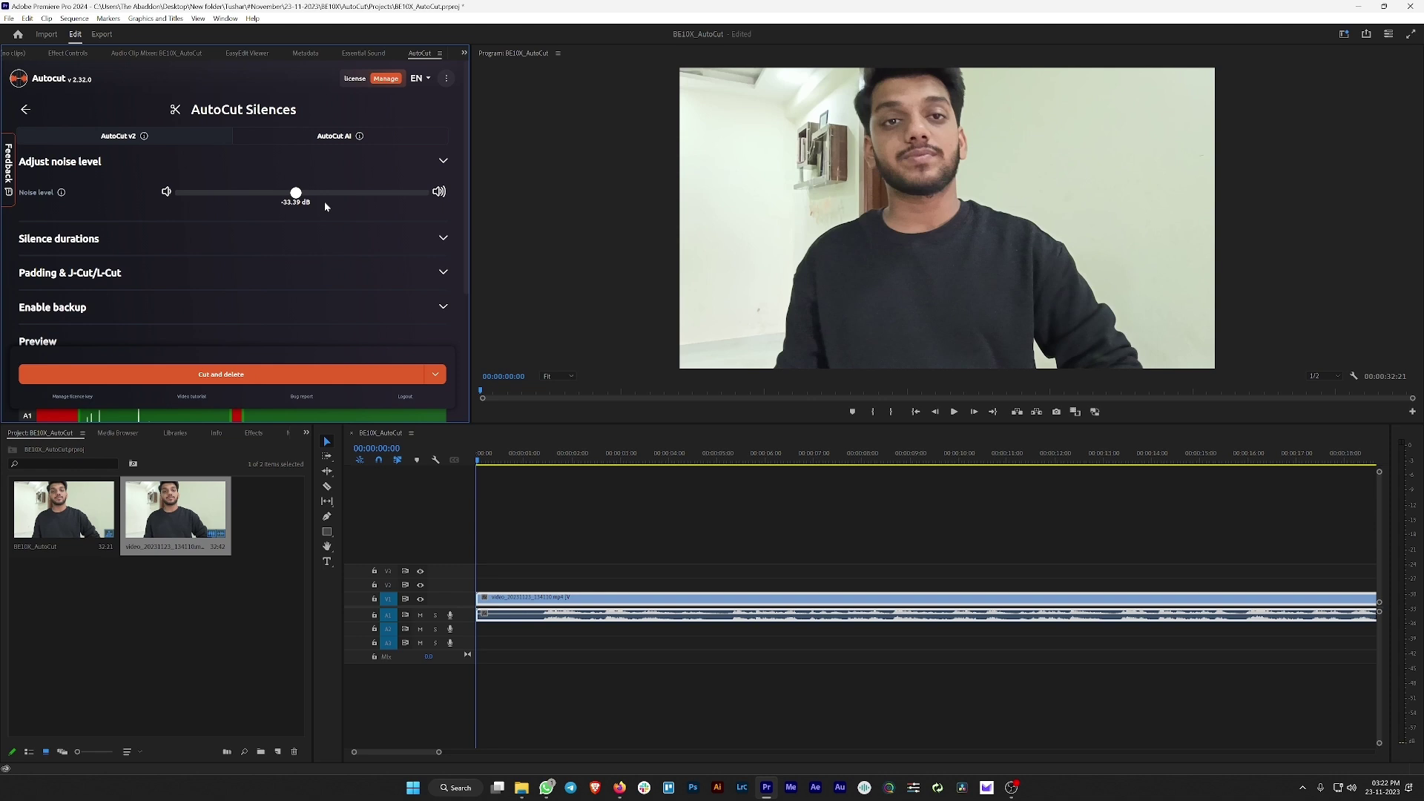
- Review the AutoCut Silences settings for silence durations, padding and J-Cut/L-Cut, and backup
{"action": "left_click", "coordinate": [443, 238]}
{"action": "scroll", "coordinate": [149, 205], "scroll_direction": "down", "scroll_amount": 1}
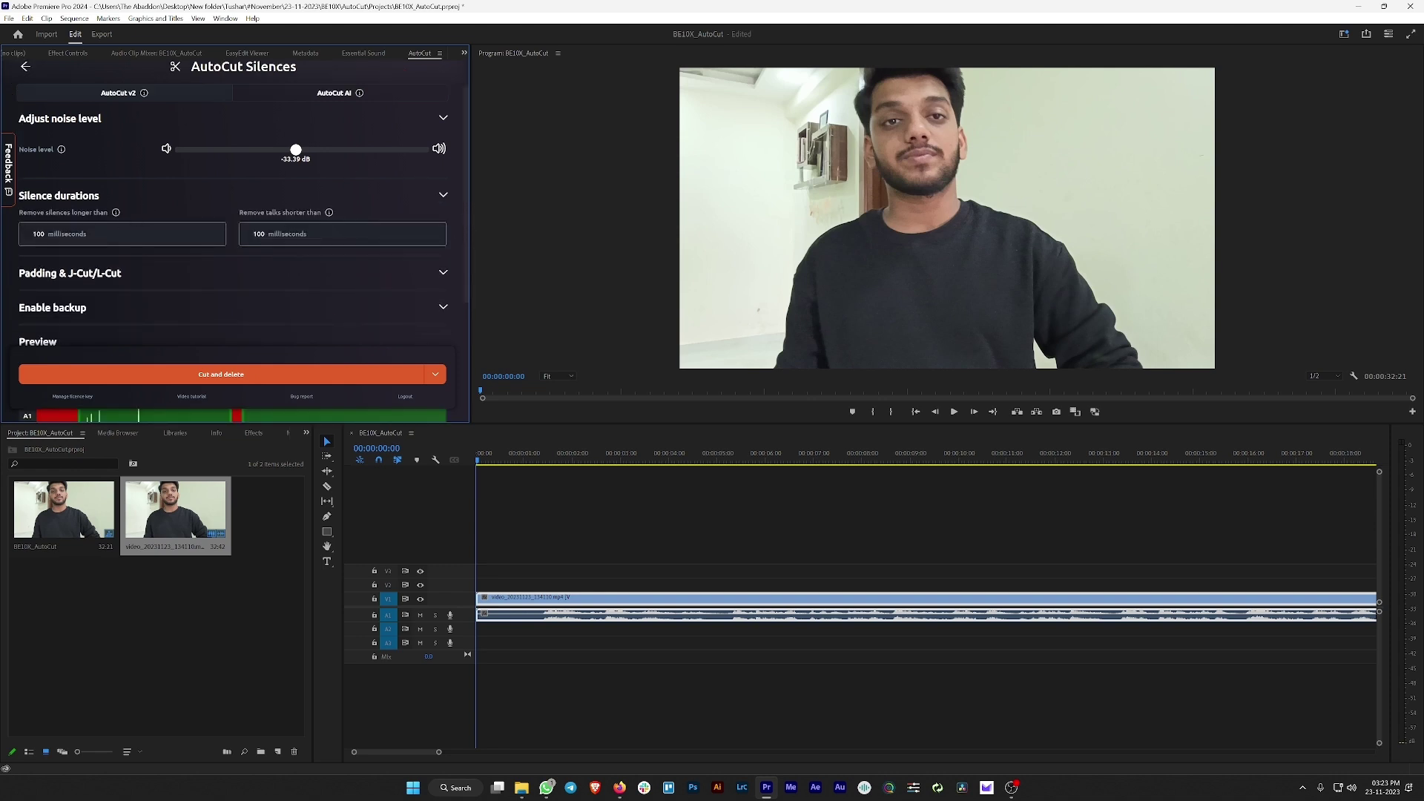
{"action": "double_click", "coordinate": [37, 233]}
{"action": "left_click", "coordinate": [444, 272]}
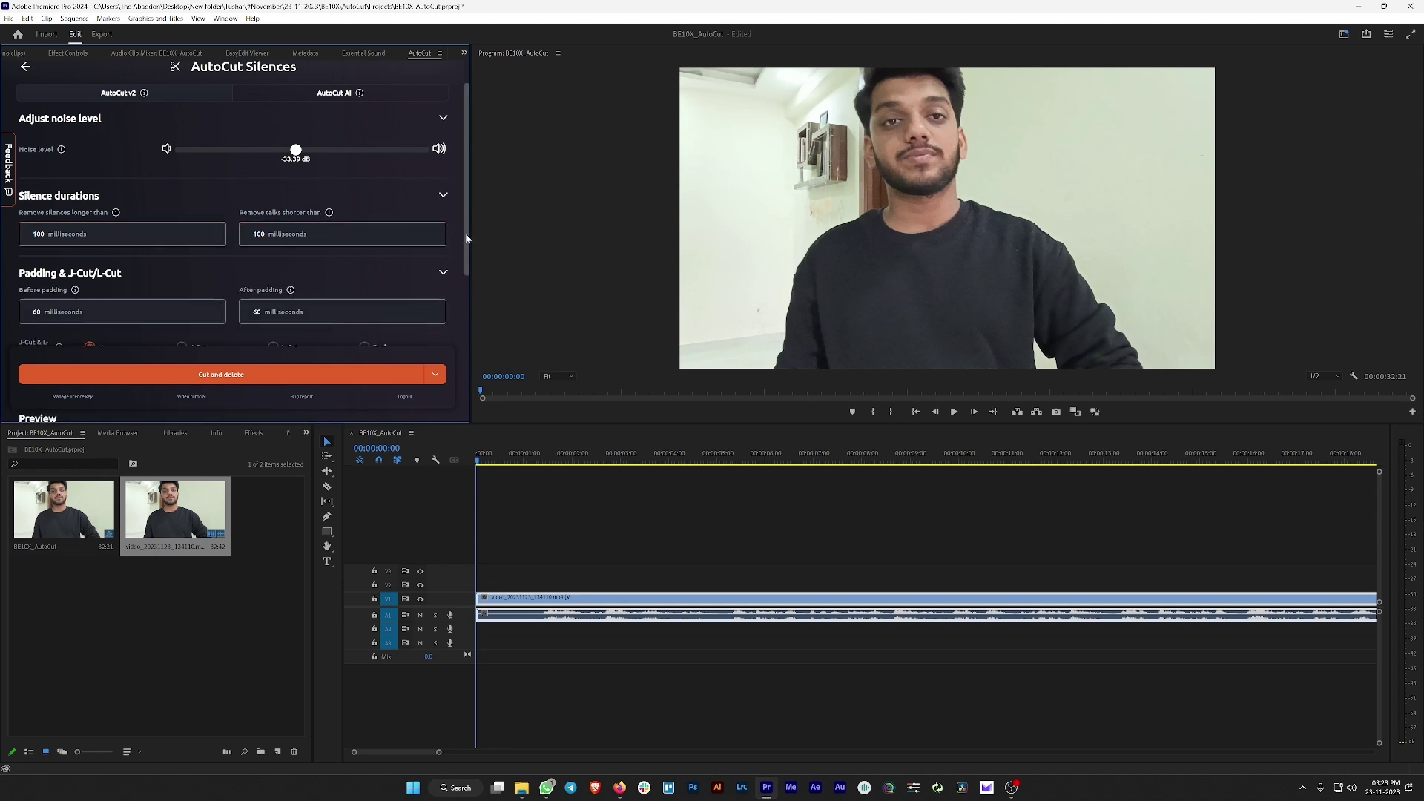
{"action": "left_click_drag", "start_coordinate": [467, 226], "coordinate": [463, 272]}
{"action": "scroll", "coordinate": [231, 237], "scroll_direction": "down", "scroll_amount": 1}
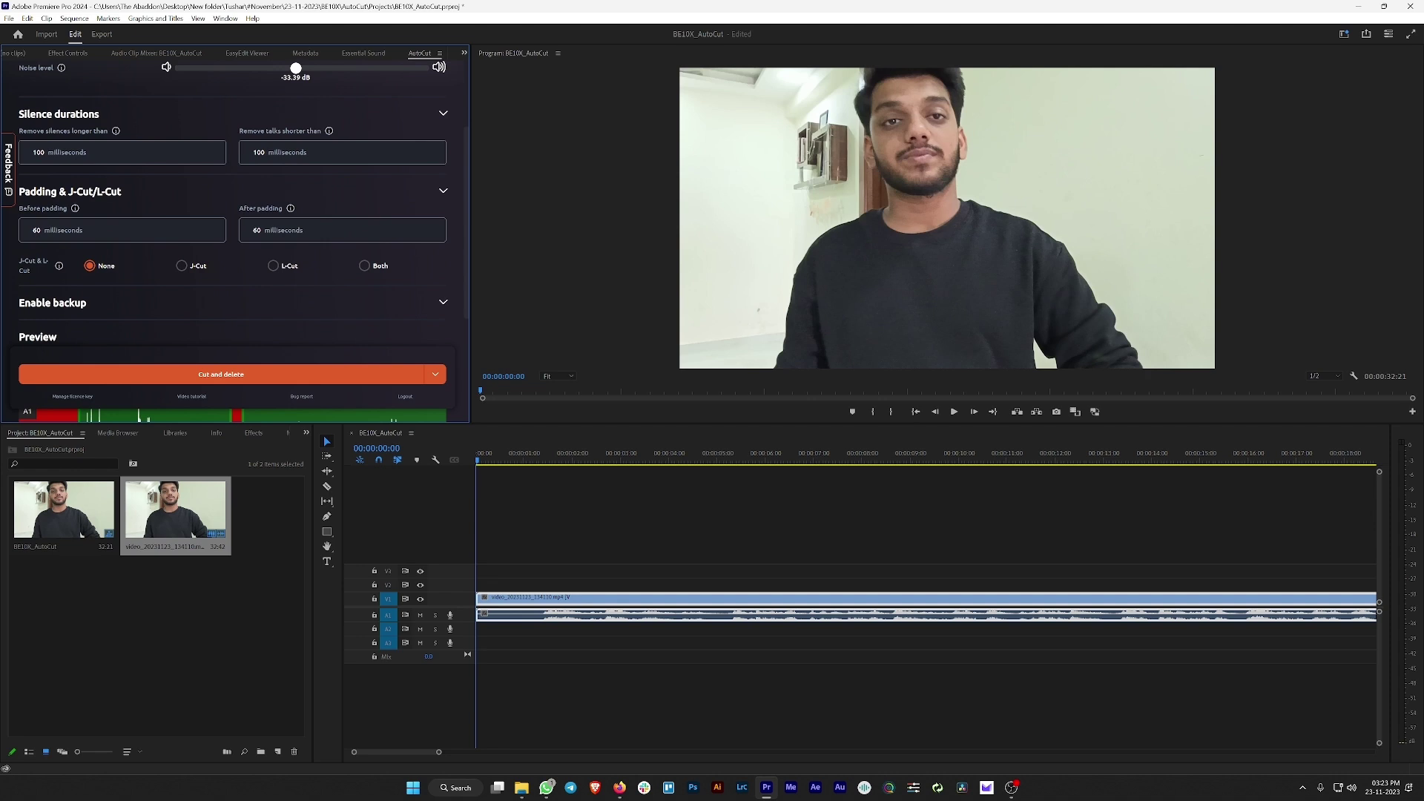
{"action": "scroll", "coordinate": [467, 200], "scroll_direction": "down", "scroll_amount": 4}
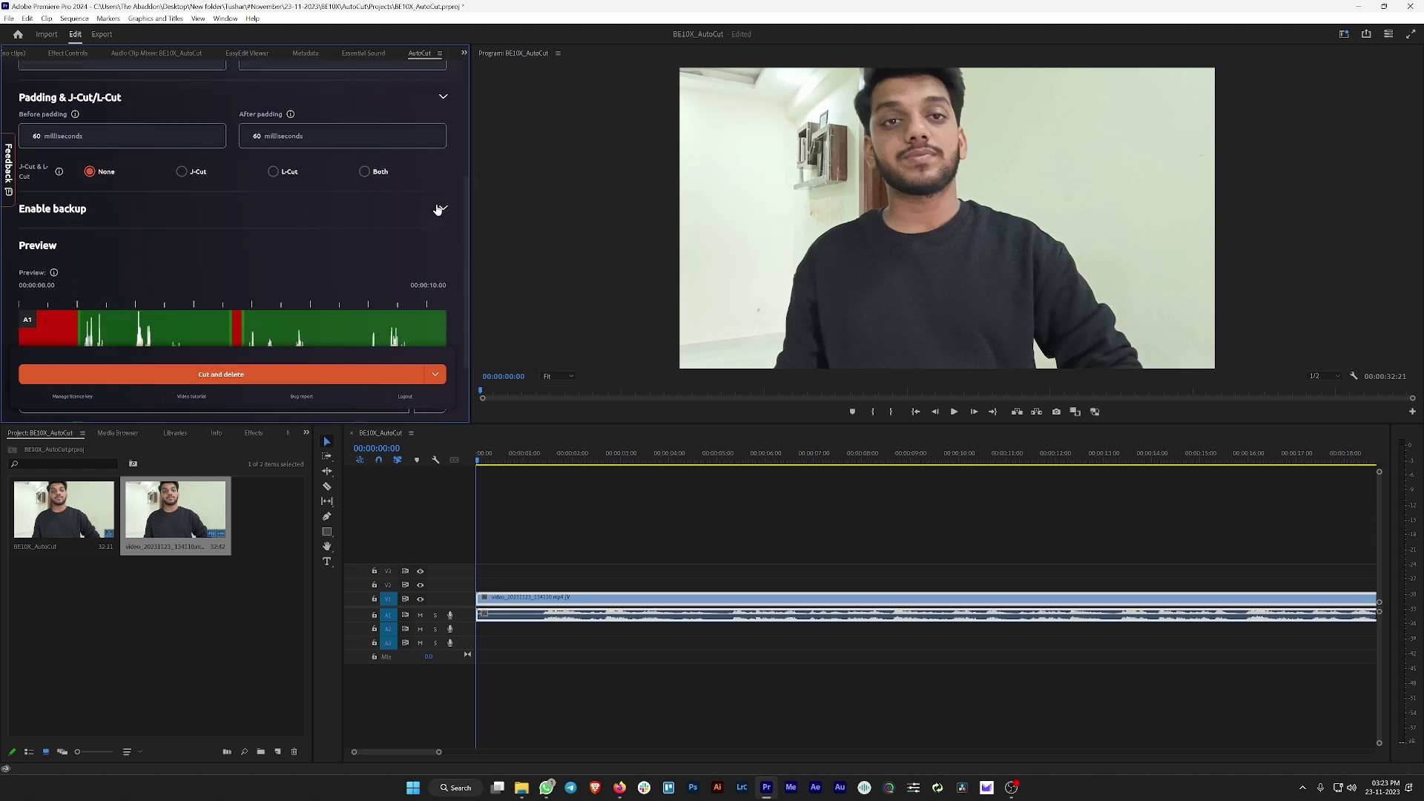
{"action": "left_click", "coordinate": [443, 208]}
{"action": "left_click_drag", "start_coordinate": [466, 227], "coordinate": [467, 246]}
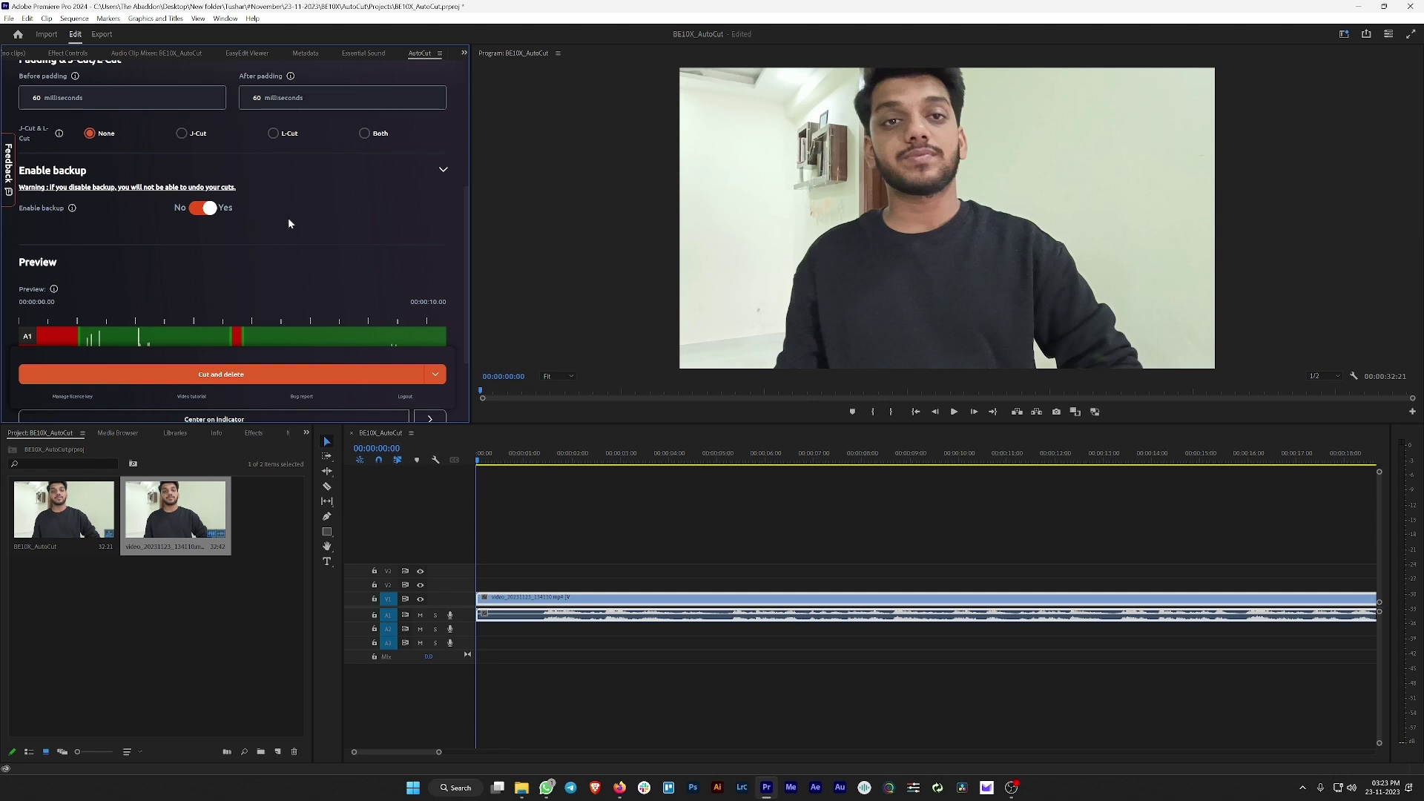
{"action": "scroll", "coordinate": [287, 220], "scroll_direction": "up", "scroll_amount": 8}
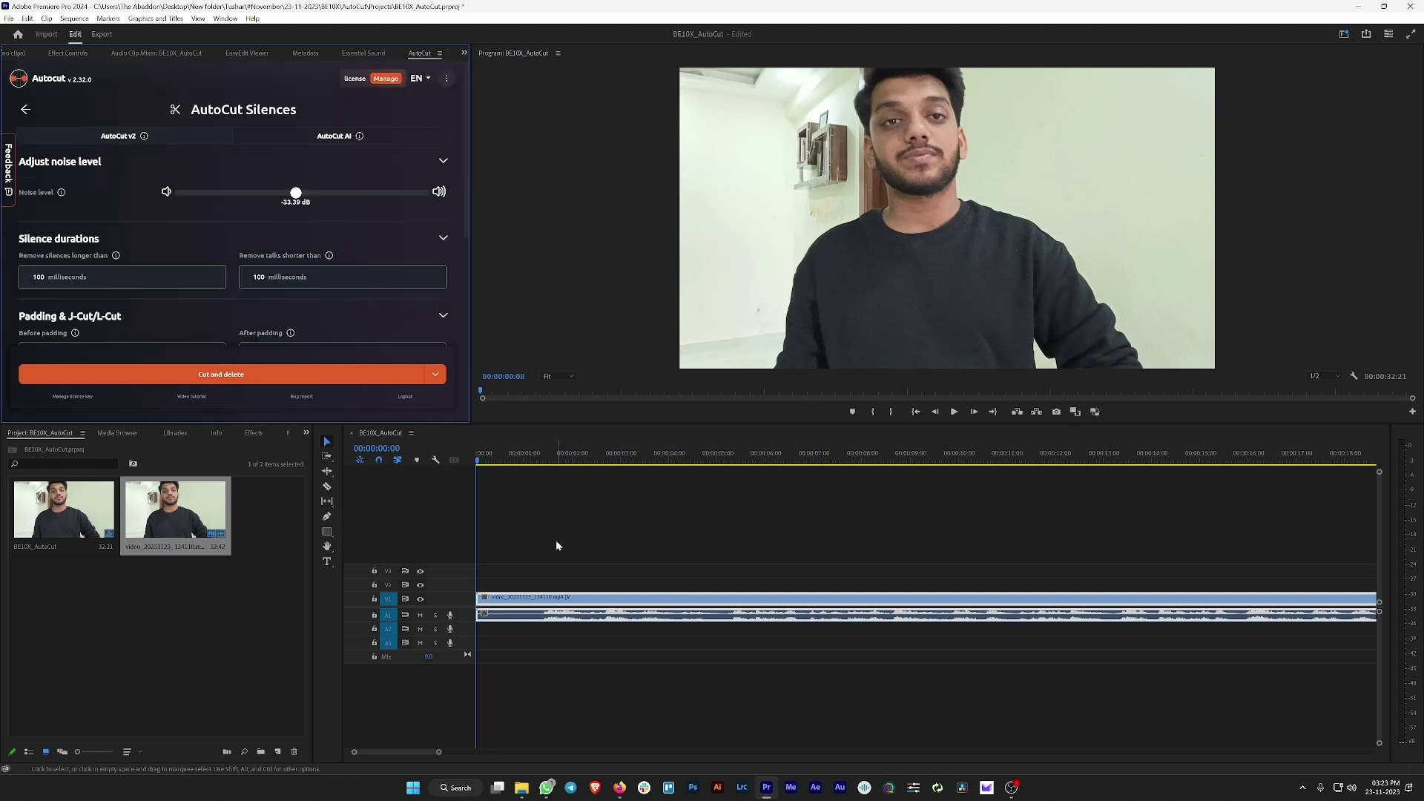
- Play the uncut clip to check its pauses, then return the playhead to the sequence start
{"action": "scroll", "coordinate": [574, 534], "scroll_direction": "down", "scroll_amount": 1}
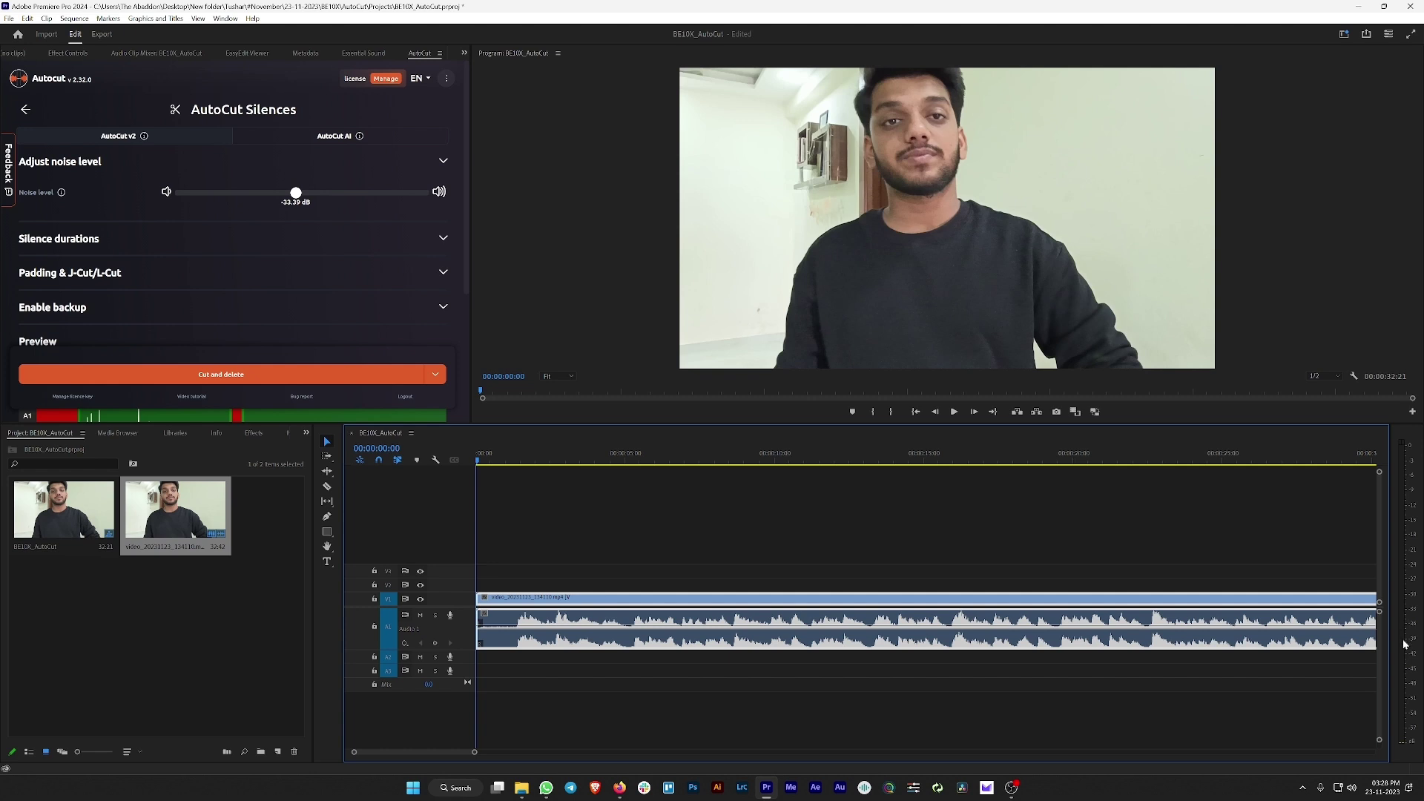
{"action": "key", "text": "space"}
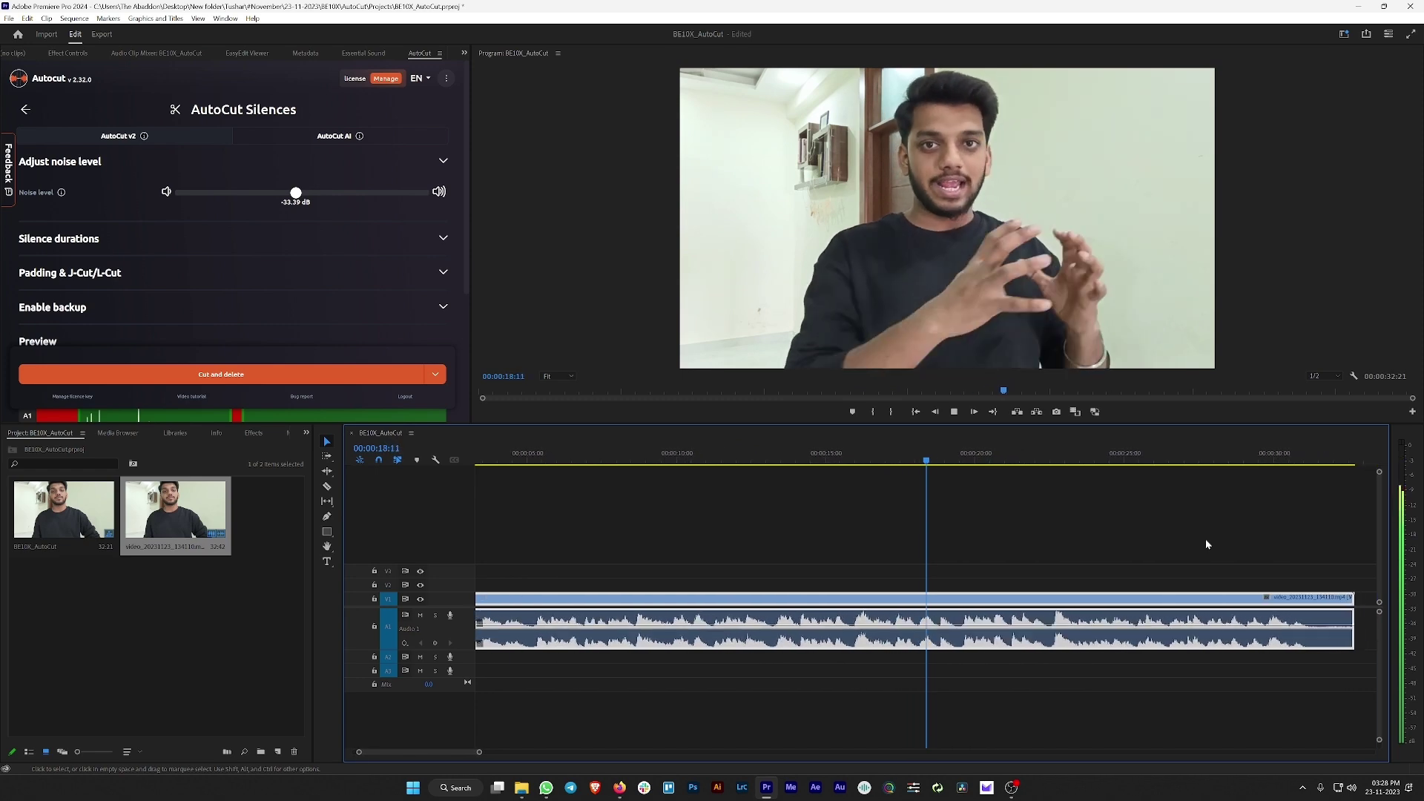
{"action": "key", "text": "space"}
{"action": "key", "text": "Home"}
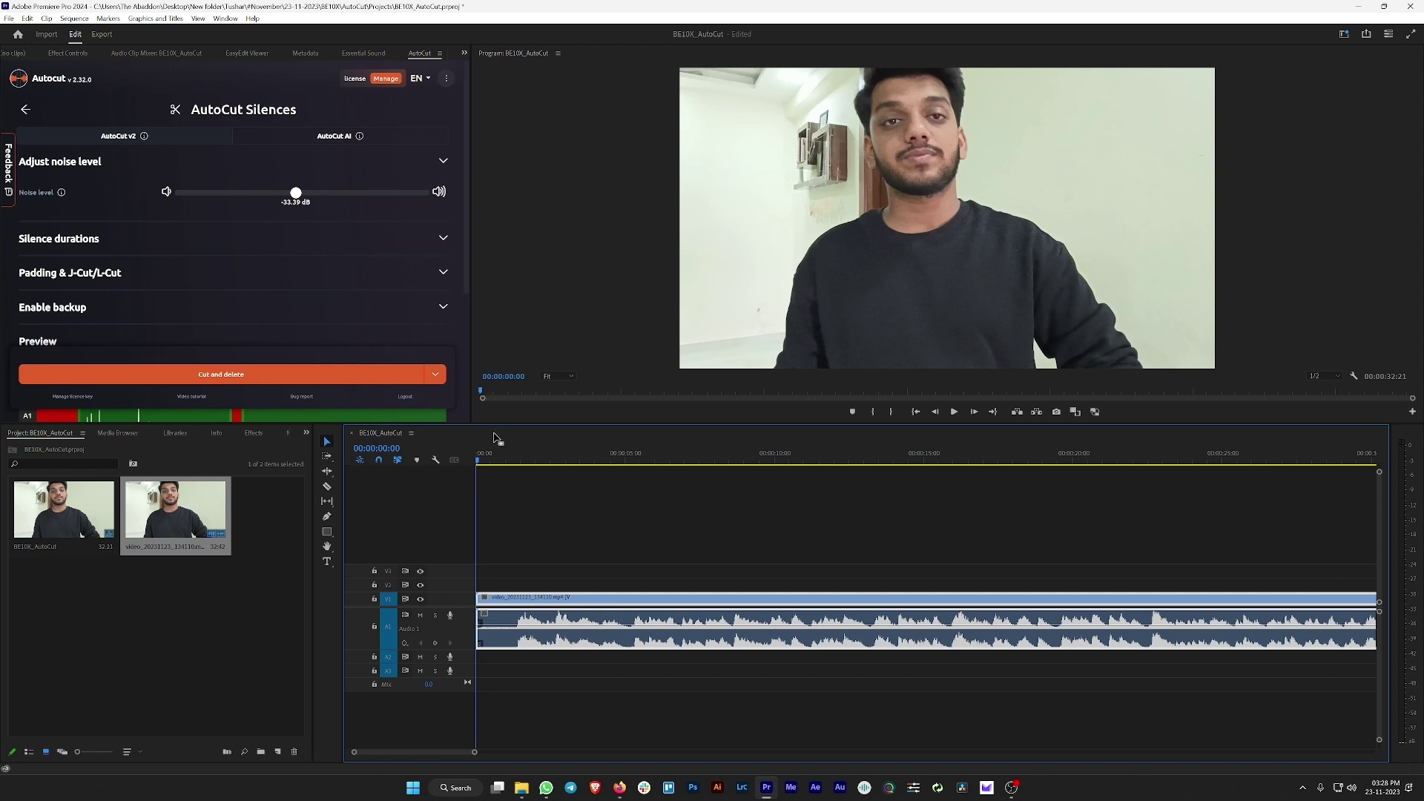
- Set the AutoCut noise level to -29.92 dB and check the silence durations, padding and preview of kept and deleted parts
{"action": "left_click_drag", "start_coordinate": [296, 193], "coordinate": [320, 194]}
{"action": "left_click", "coordinate": [443, 238]}
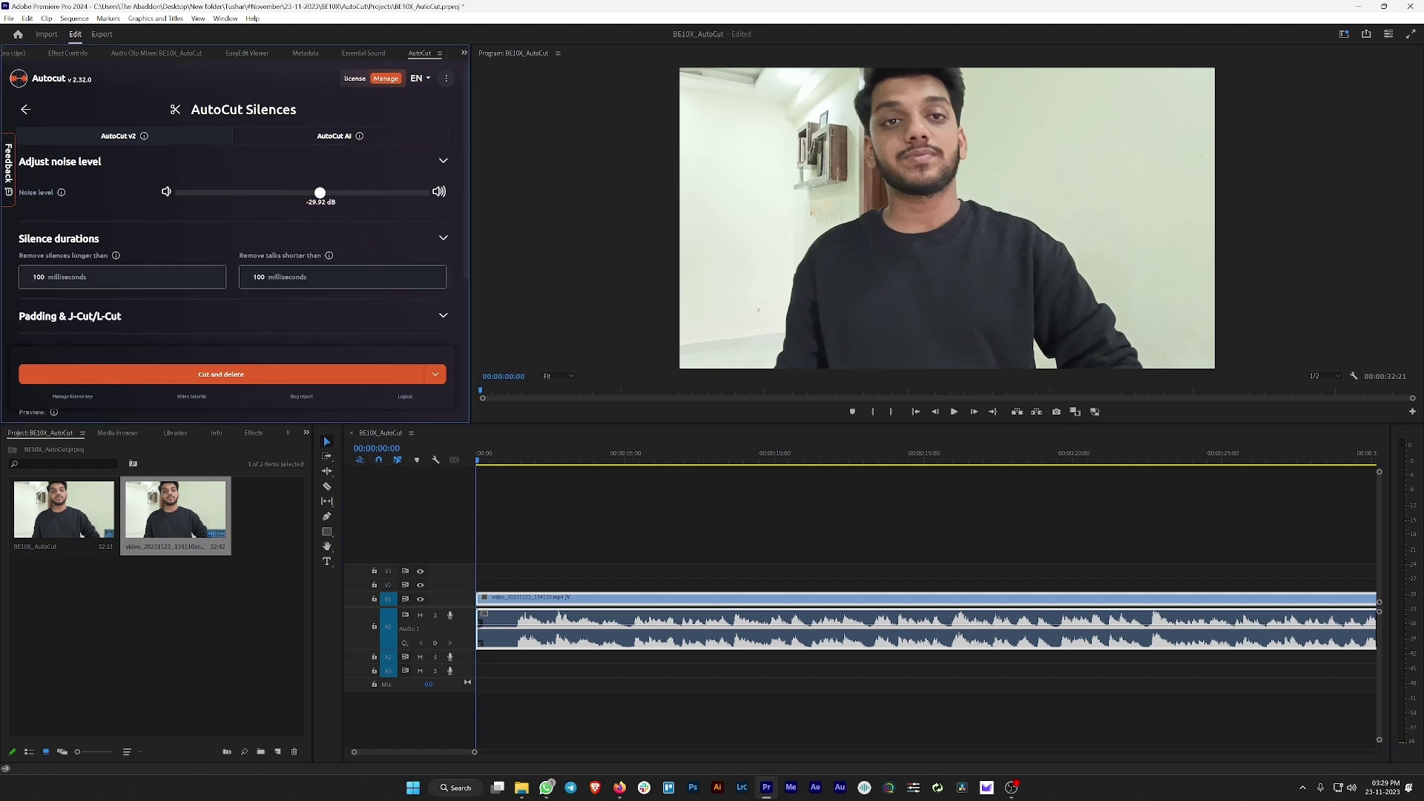
{"action": "scroll", "coordinate": [439, 276], "scroll_direction": "down", "scroll_amount": 1}
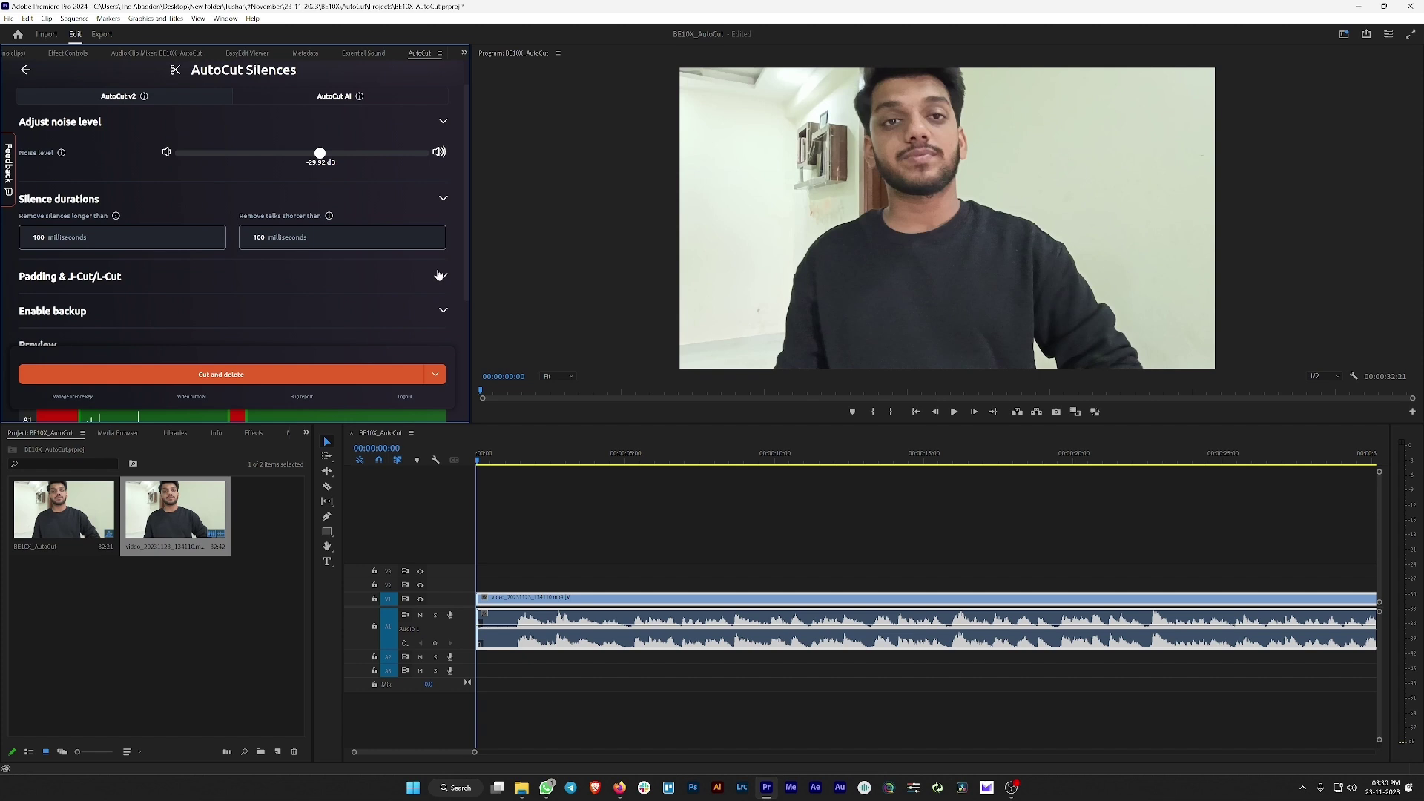
{"action": "left_click", "coordinate": [439, 275]}
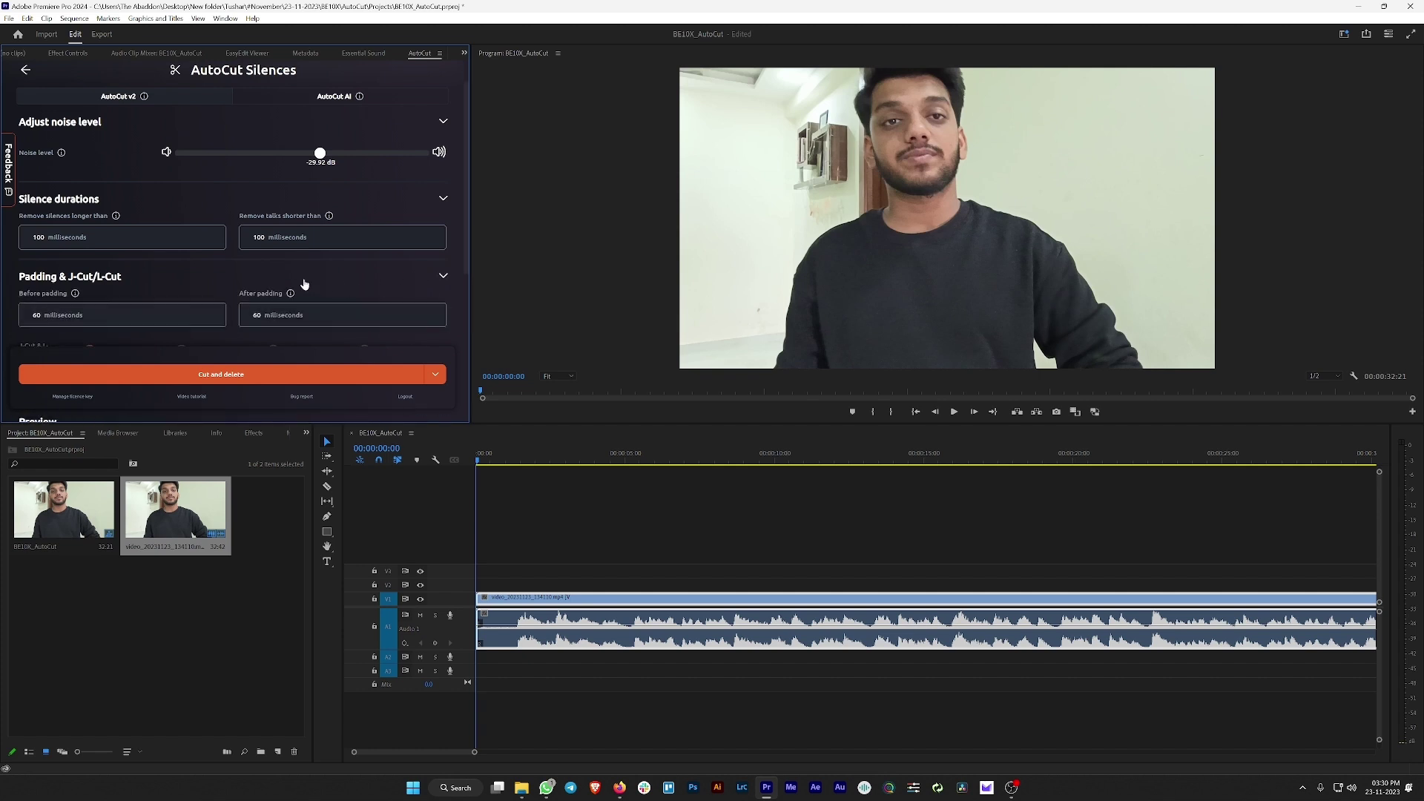
{"action": "scroll", "coordinate": [353, 276], "scroll_direction": "down", "scroll_amount": 4}
{"action": "scroll", "coordinate": [349, 277], "scroll_direction": "down", "scroll_amount": 1}
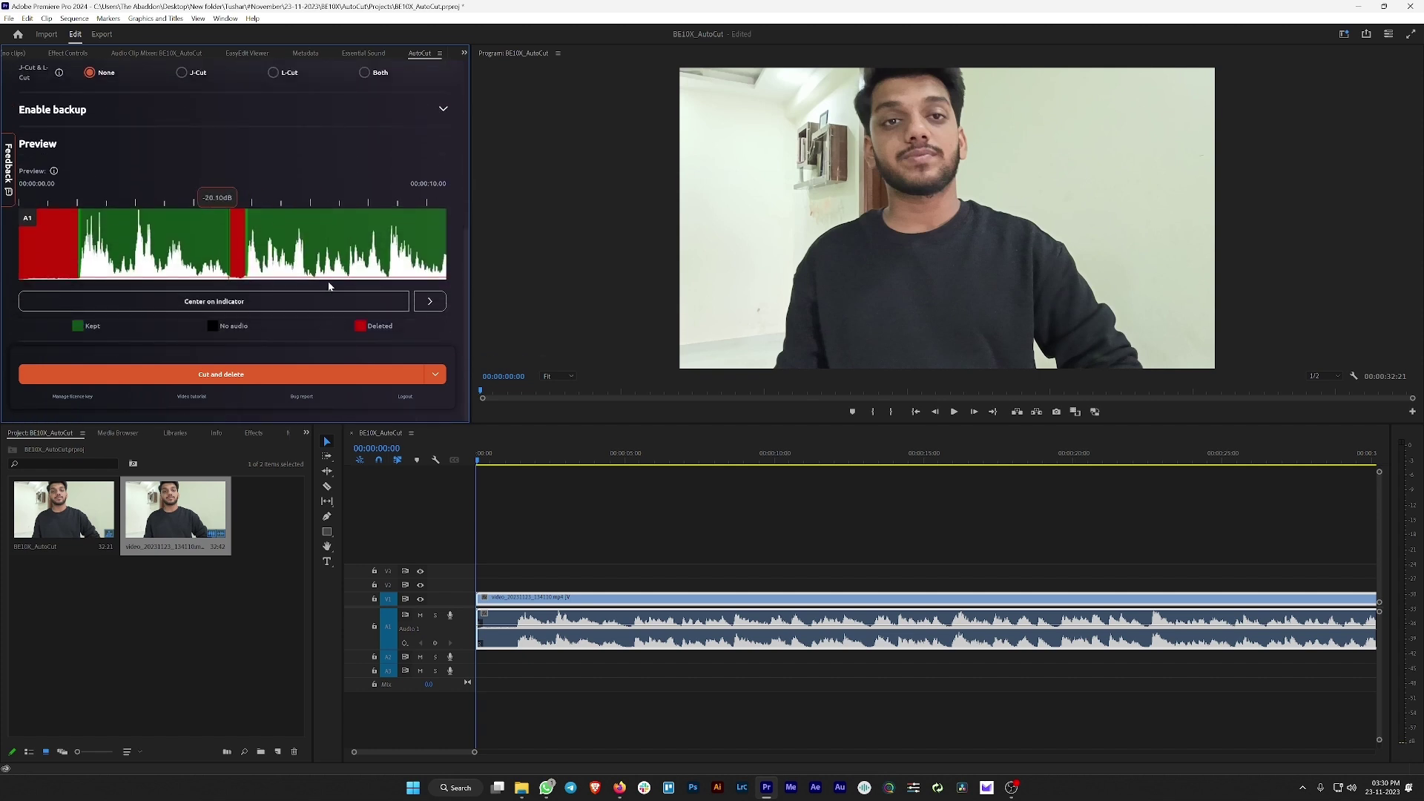
- Page forward and back through the waveform preview to check the kept and deleted parts, and return to the noise level and silence settings
{"action": "left_click", "coordinate": [428, 302]}
{"action": "left_click", "coordinate": [428, 302]}
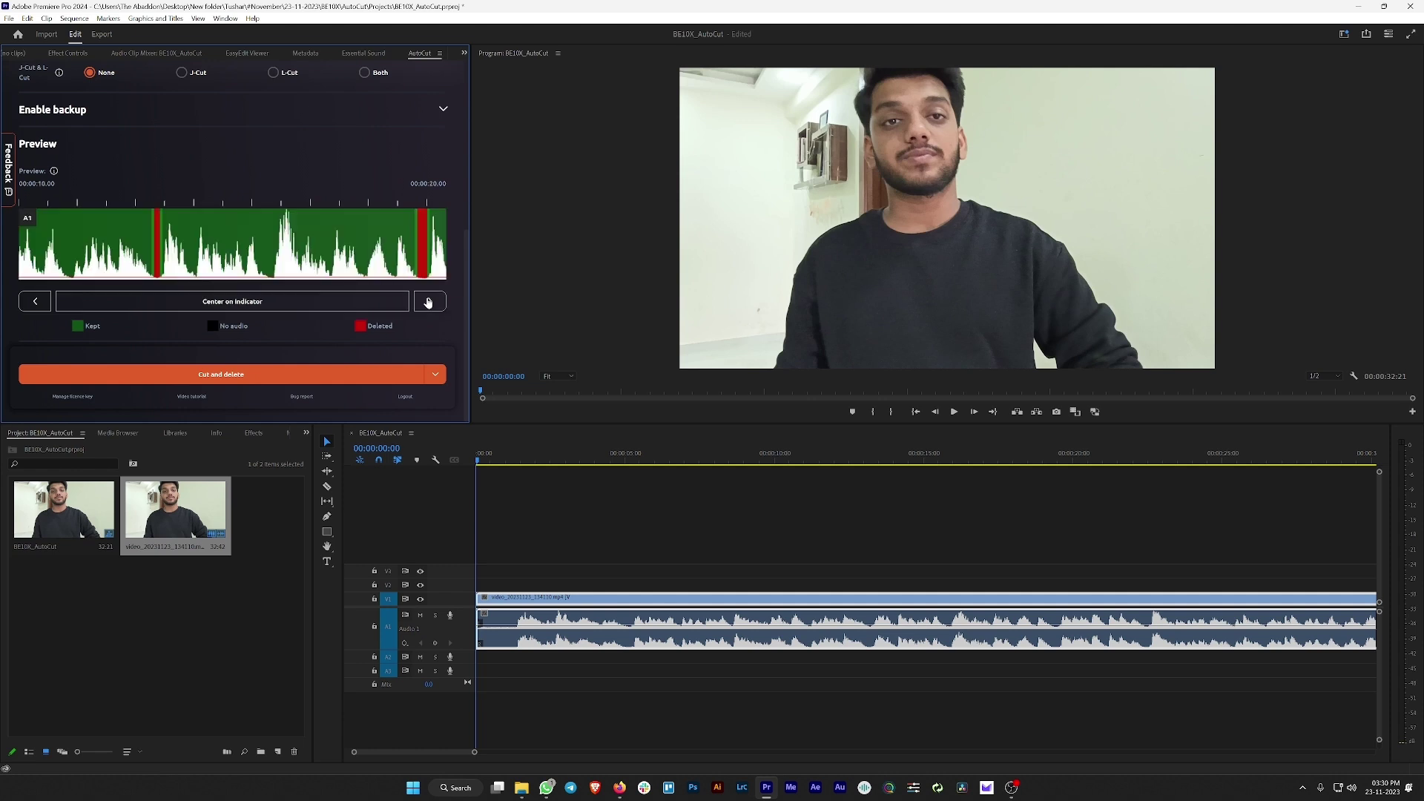
{"action": "left_click", "coordinate": [34, 302]}
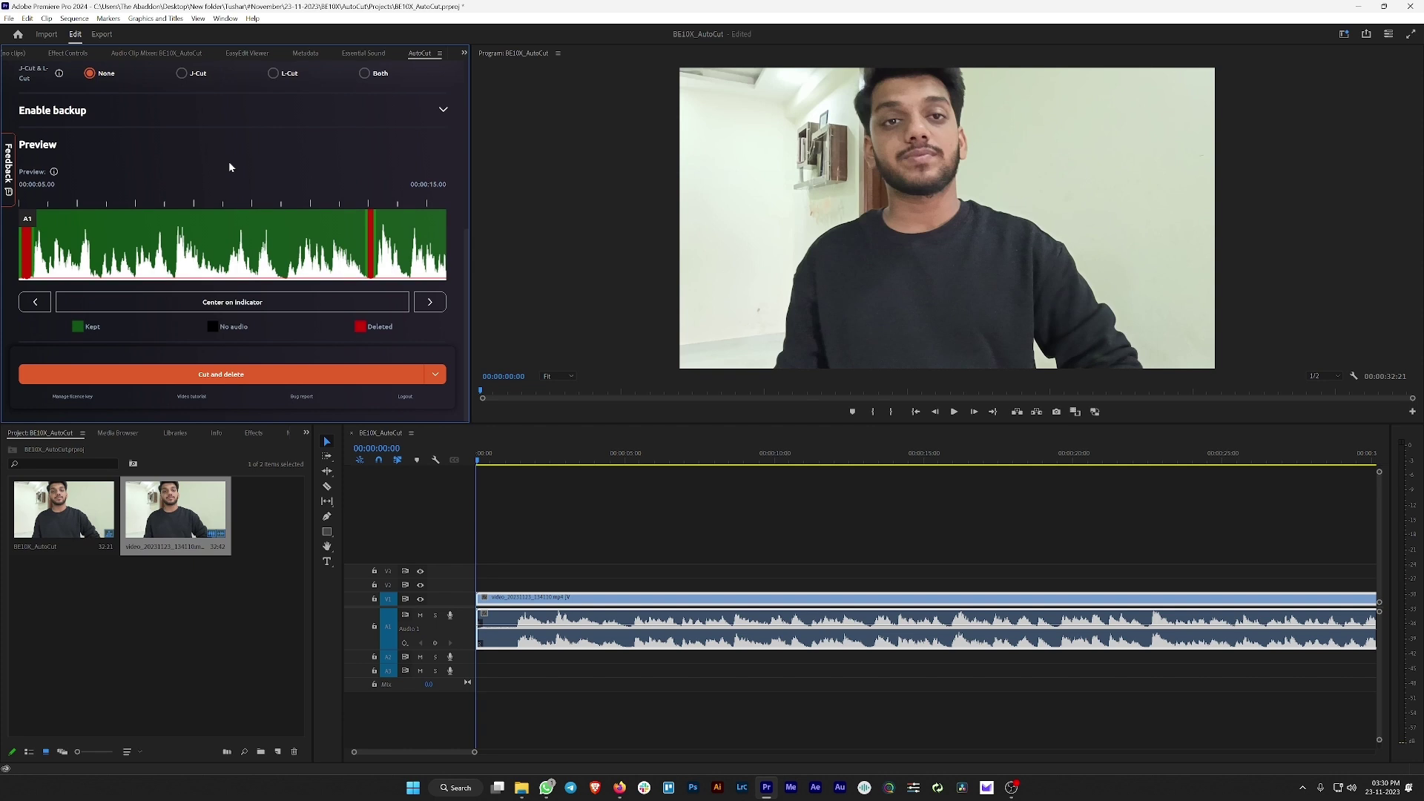
{"action": "scroll", "coordinate": [228, 162], "scroll_direction": "up", "scroll_amount": 8}
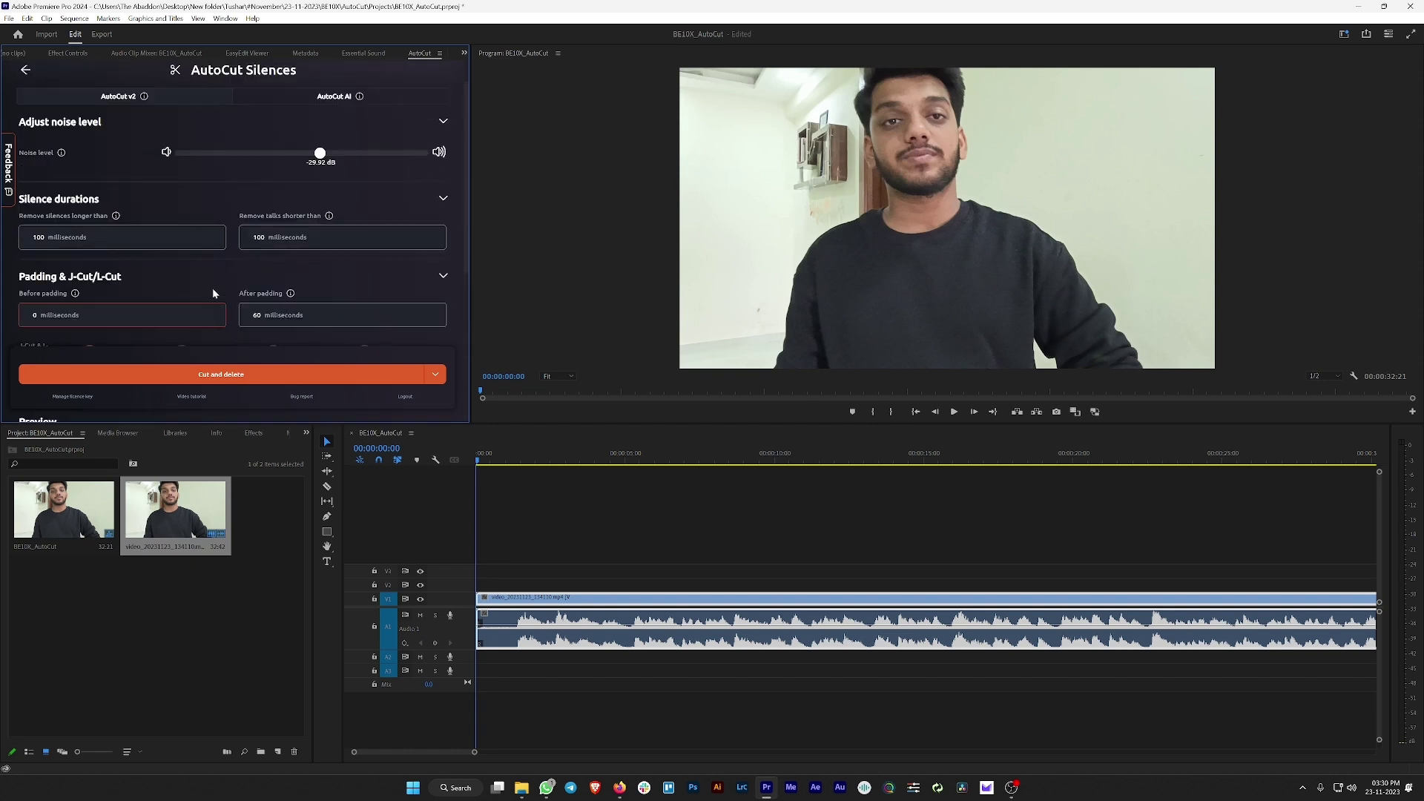
- Cut and delete the clip's silences with AutoCut v2, using 50 ms padding before and after and backup enabled, and play the result
{"action": "scroll", "coordinate": [212, 291], "scroll_direction": "down", "scroll_amount": 3}
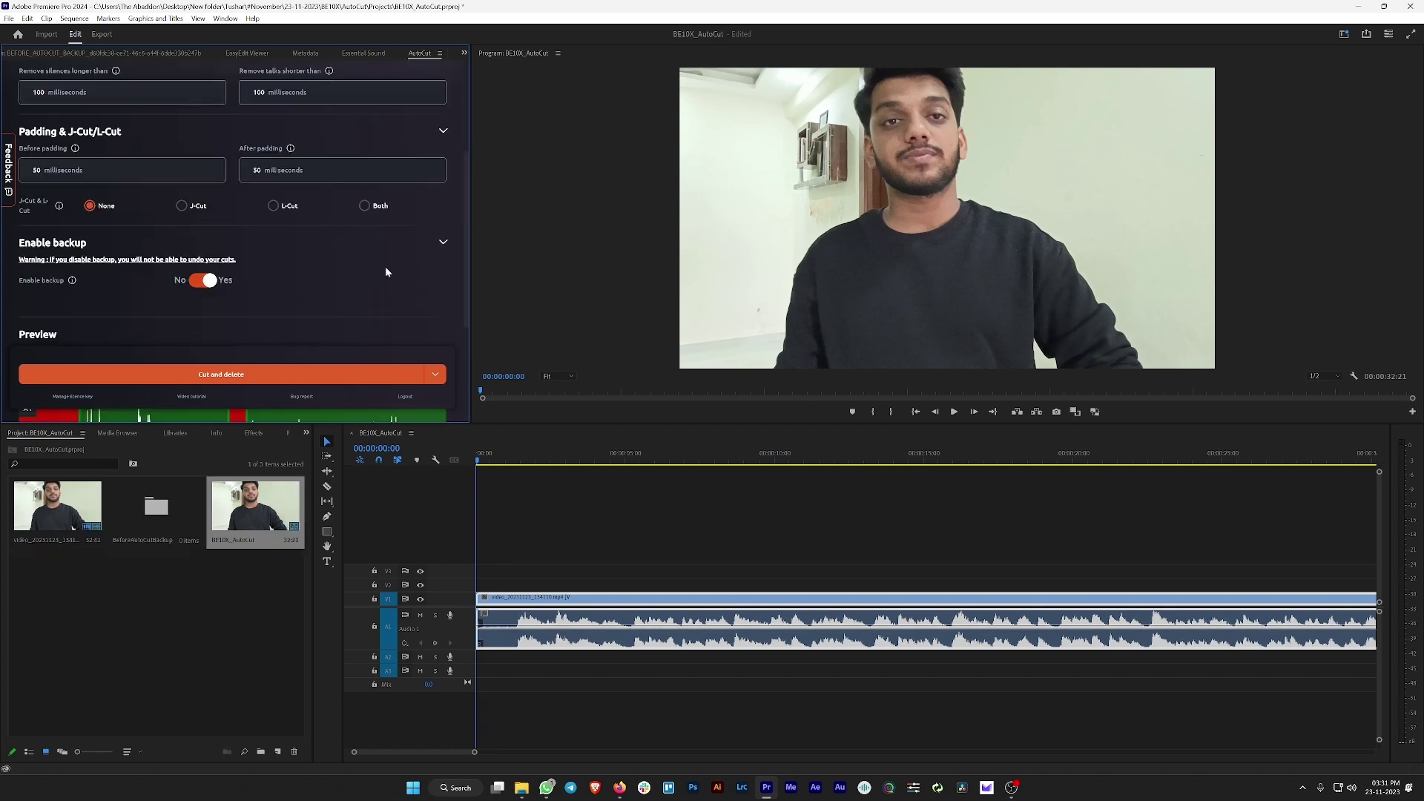
{"action": "scroll", "coordinate": [461, 298], "scroll_direction": "down", "scroll_amount": 2}
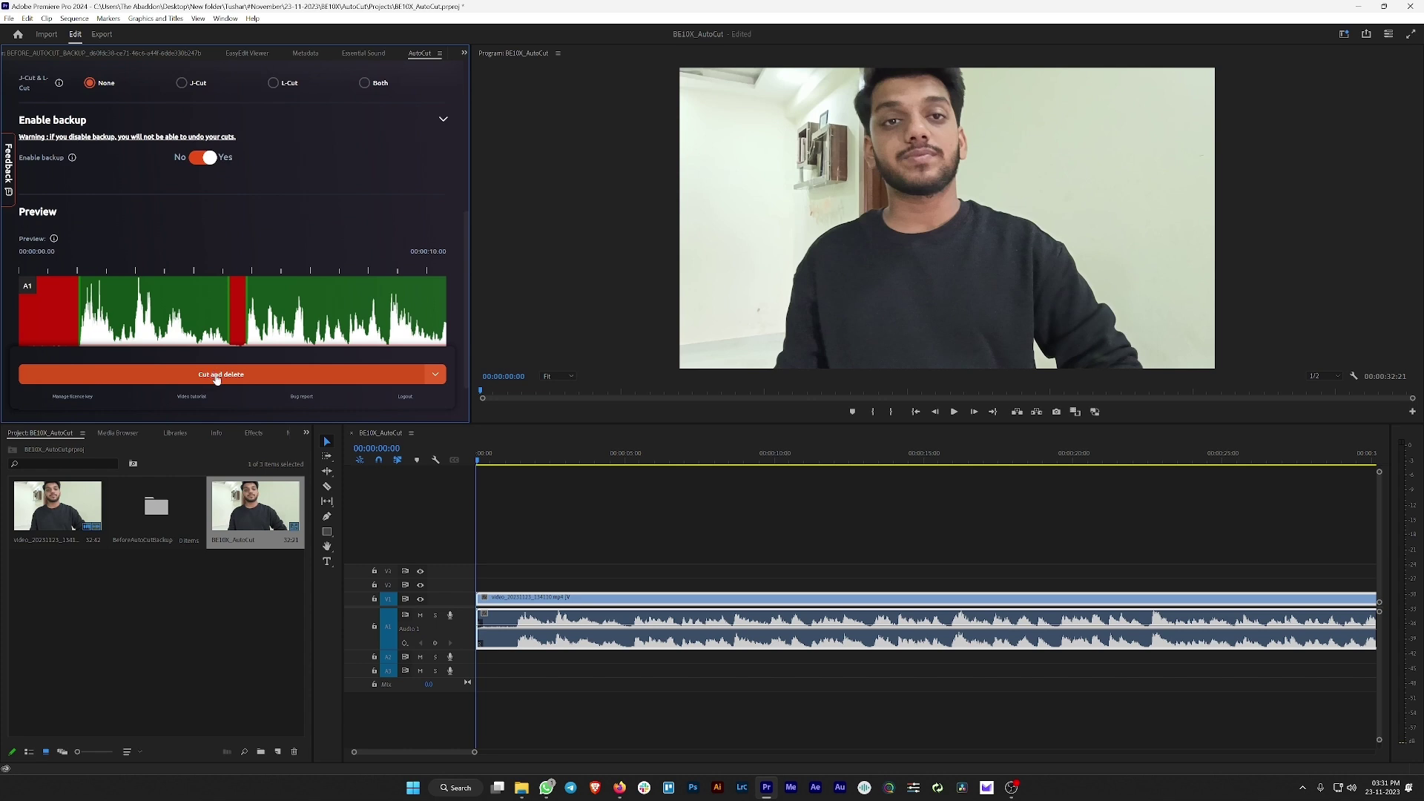
{"action": "left_click", "coordinate": [217, 375]}
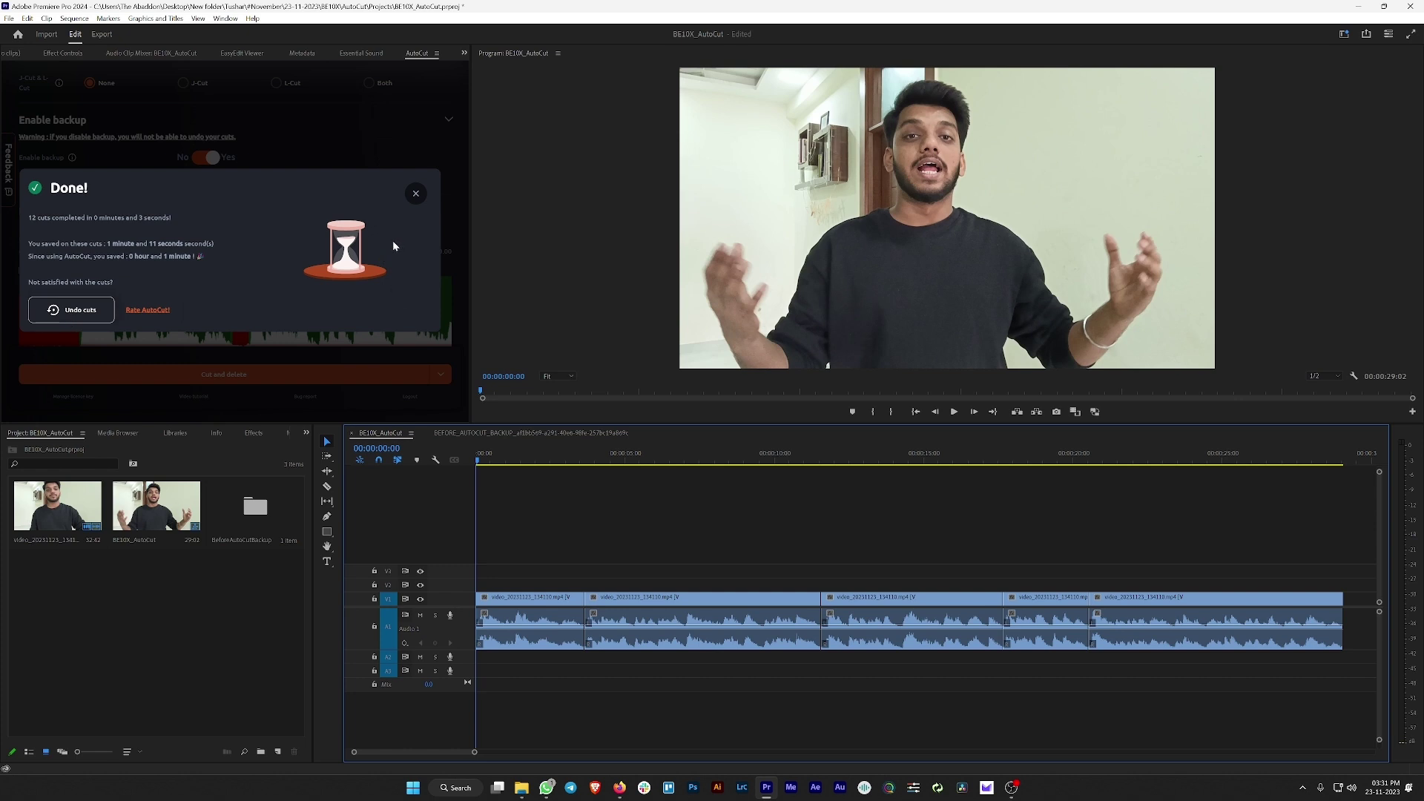
{"action": "key", "text": "space"}
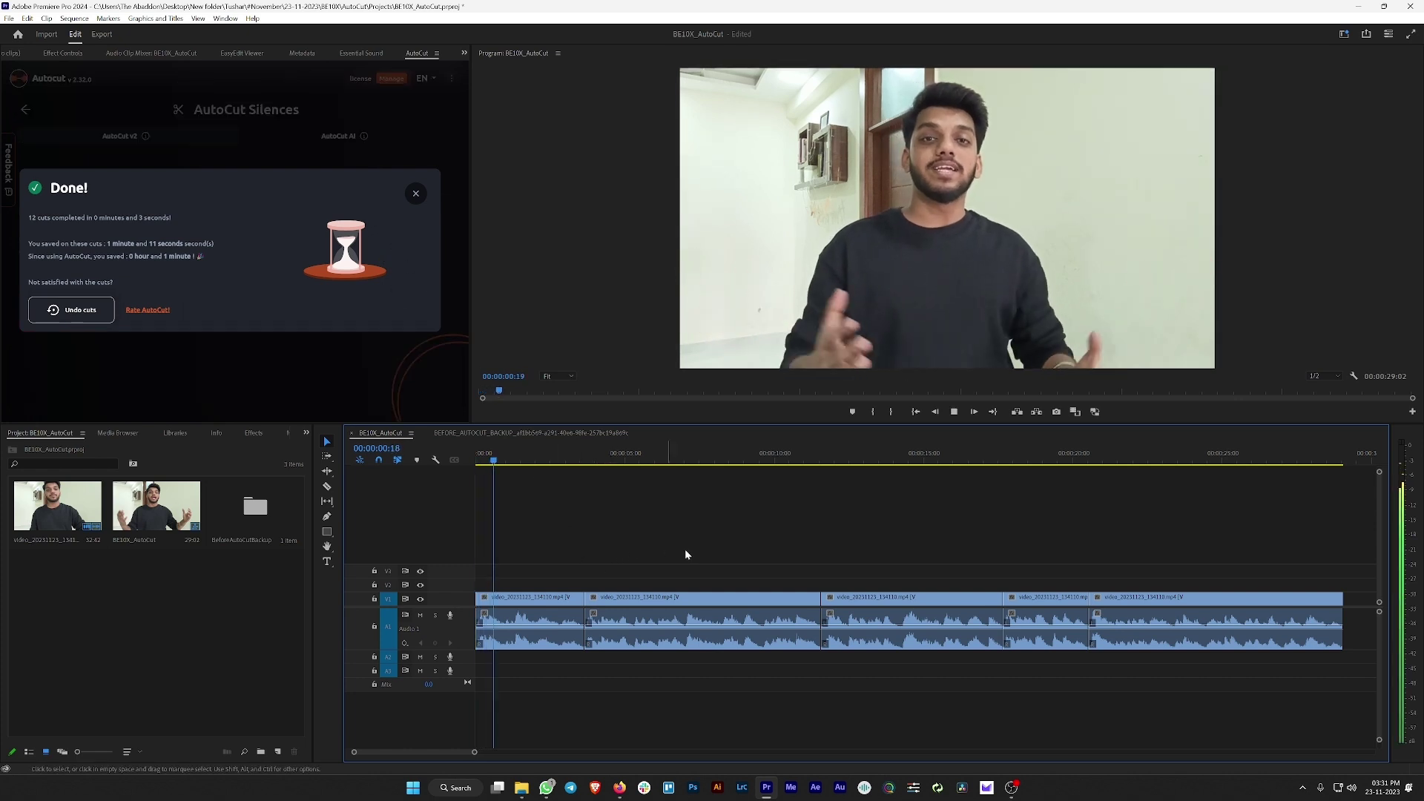
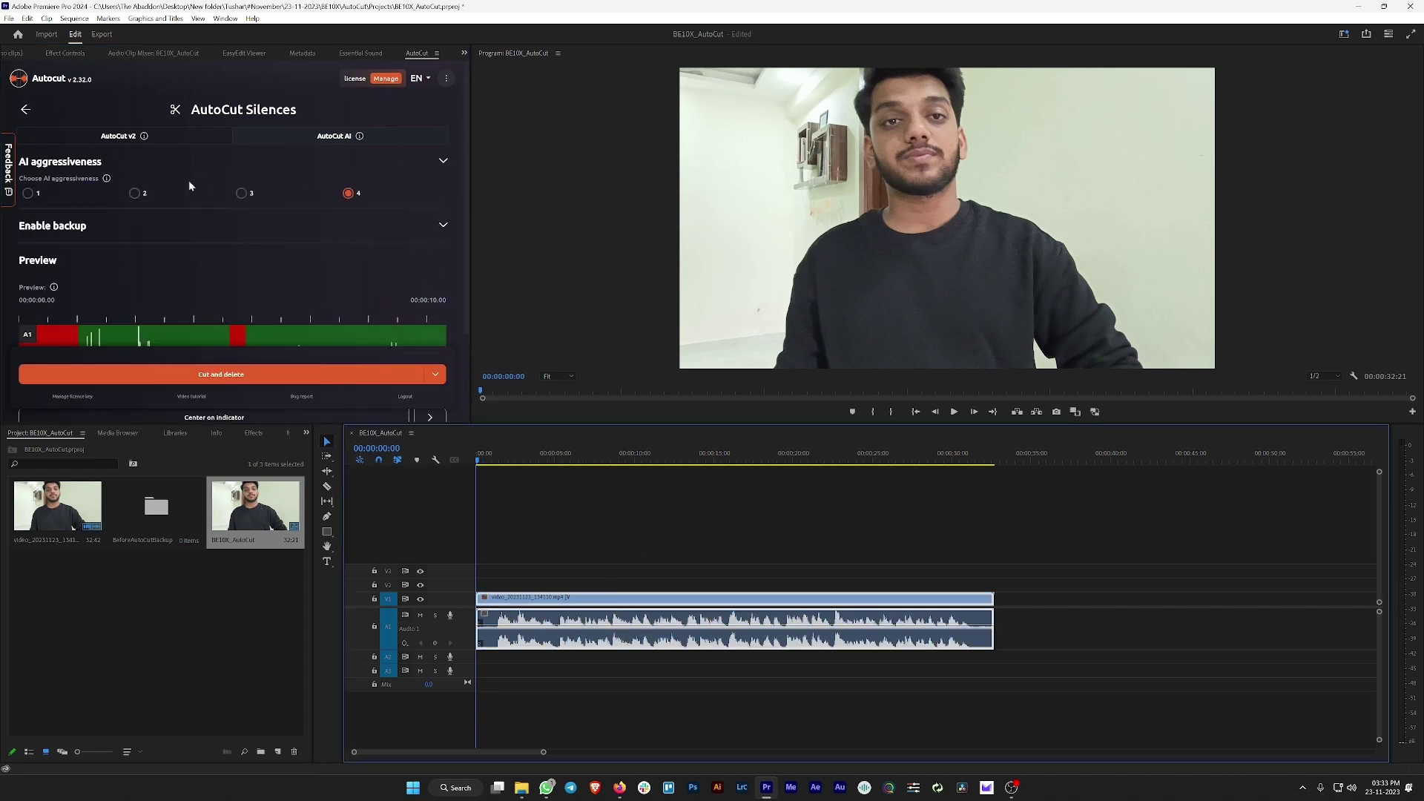
- Try AI aggressiveness levels 1, 2 and 3 in AutoCut AI, and set the level to 4
{"action": "left_click", "coordinate": [29, 193]}
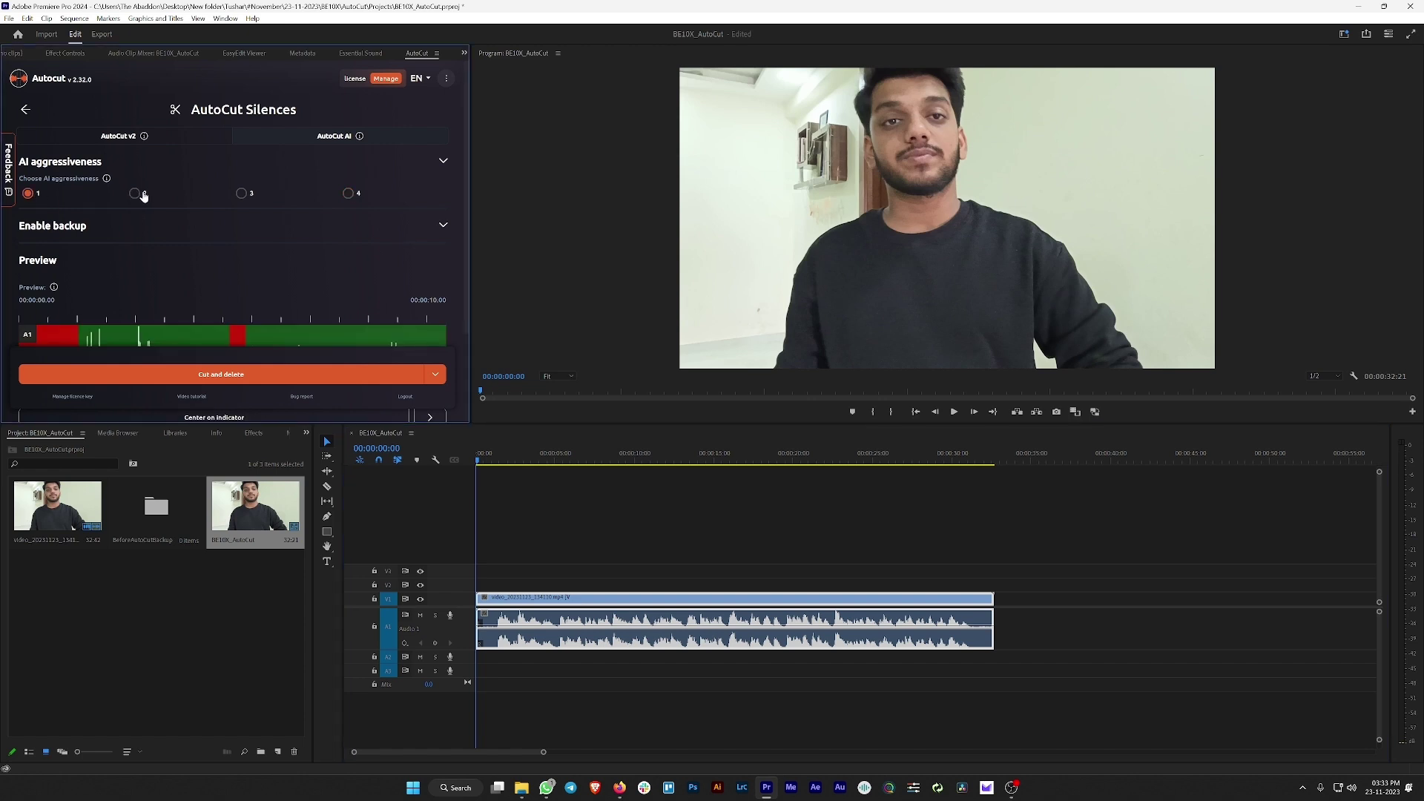
{"action": "left_click", "coordinate": [134, 195]}
{"action": "left_click", "coordinate": [247, 196]}
{"action": "left_click", "coordinate": [362, 194]}
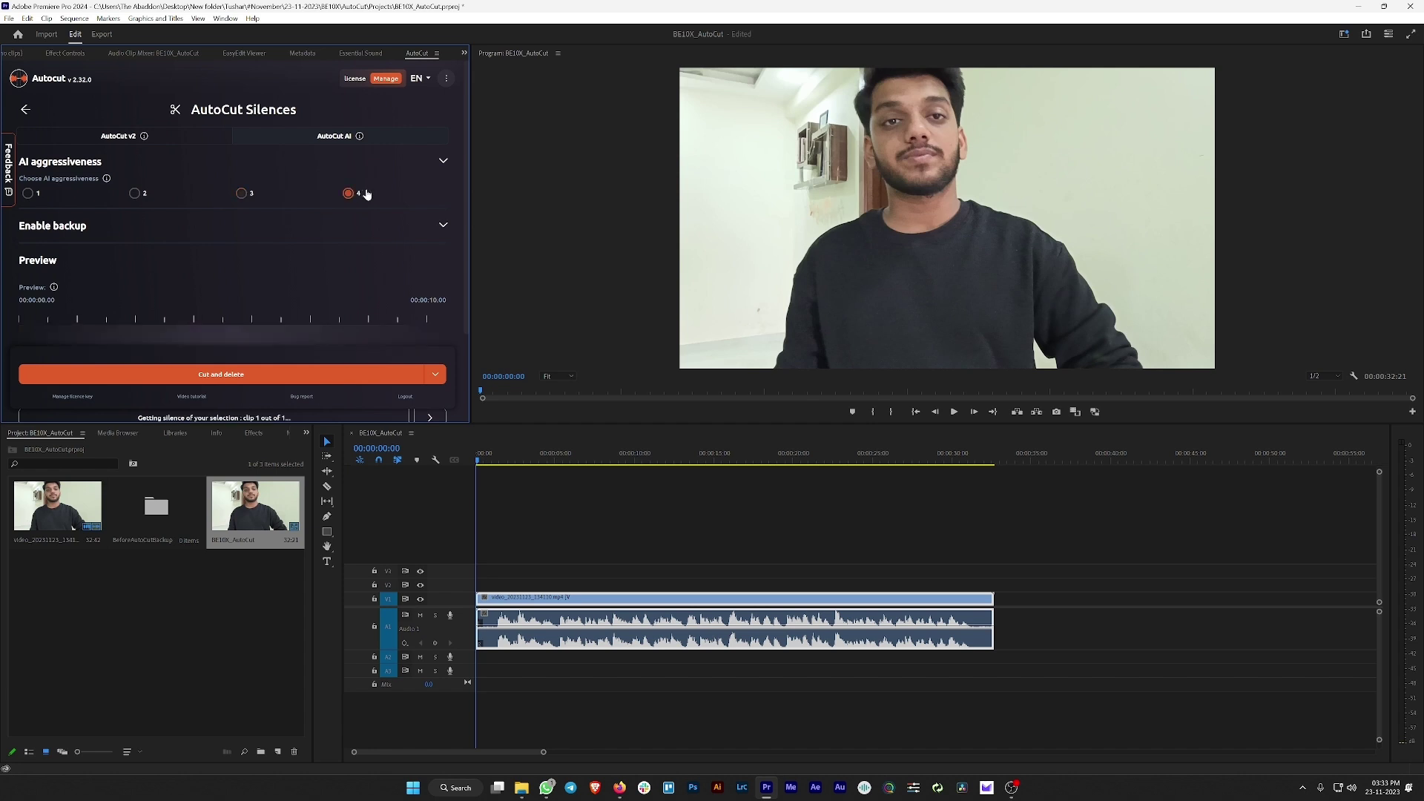
- Cut and delete the clip's silences using AutoCut AI with backup enabled, and play the trimmed sequence
{"action": "left_click", "coordinate": [449, 226]}
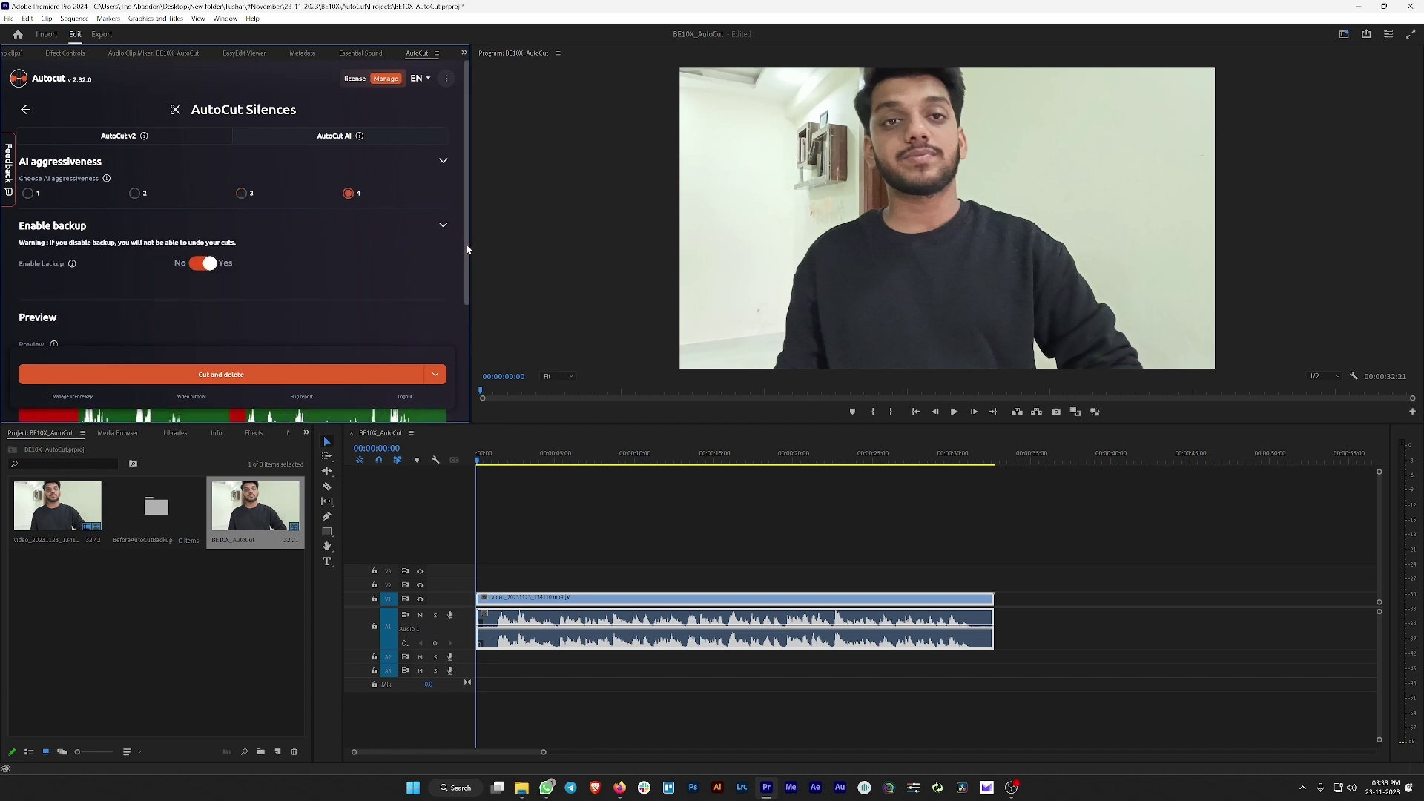
{"action": "scroll", "coordinate": [461, 335], "scroll_direction": "down", "scroll_amount": 3}
{"action": "scroll", "coordinate": [459, 260], "scroll_direction": "down", "scroll_amount": 3}
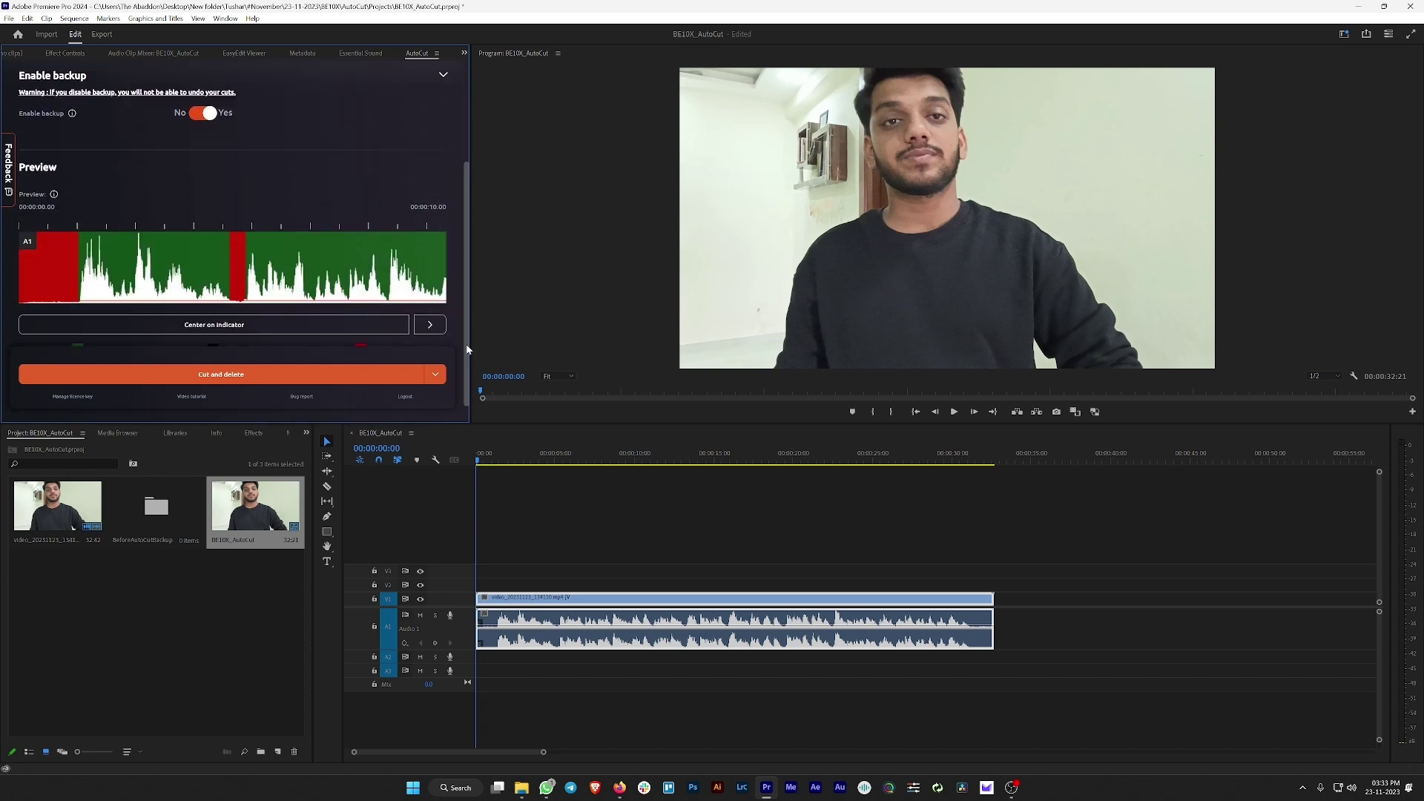
{"action": "left_click", "coordinate": [245, 375]}
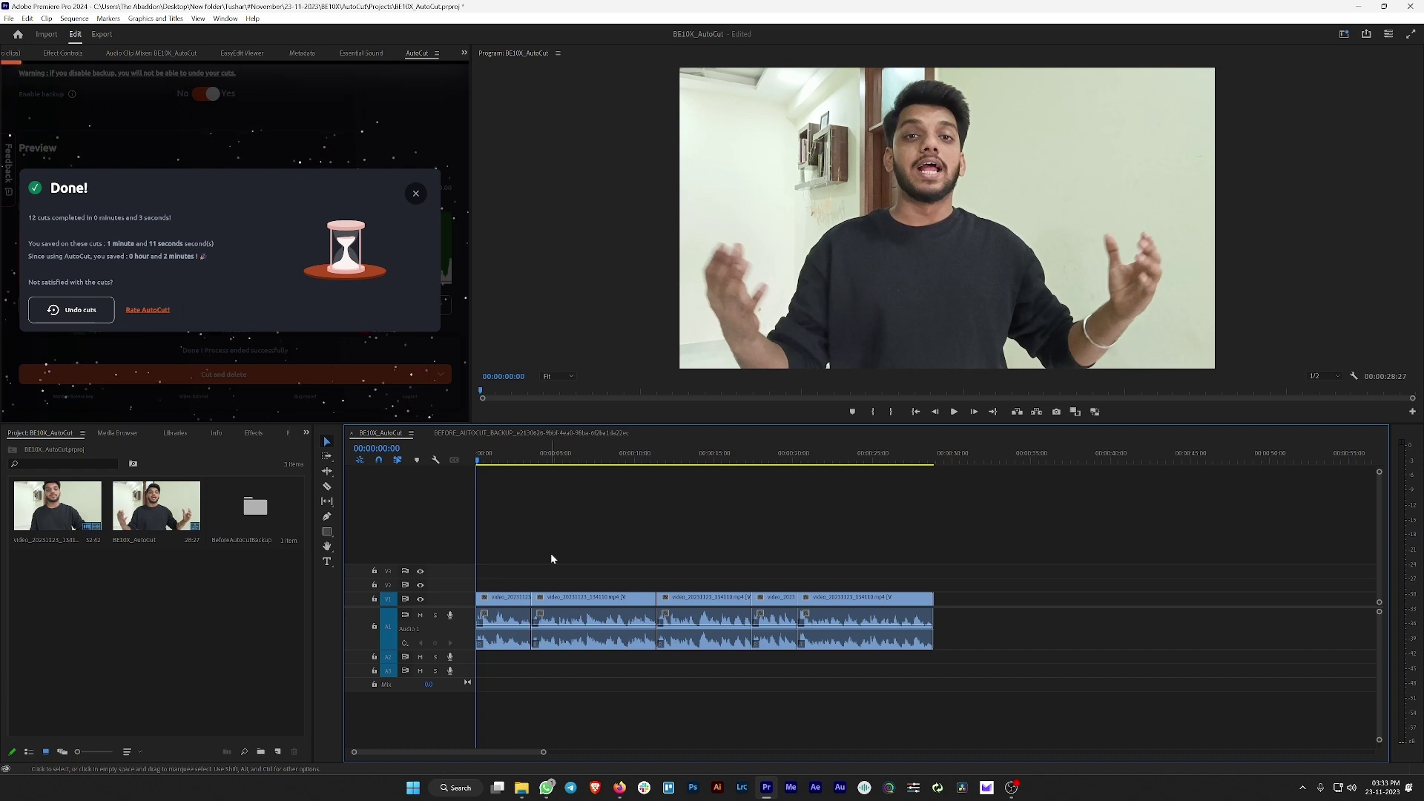
{"action": "key", "text": "space"}
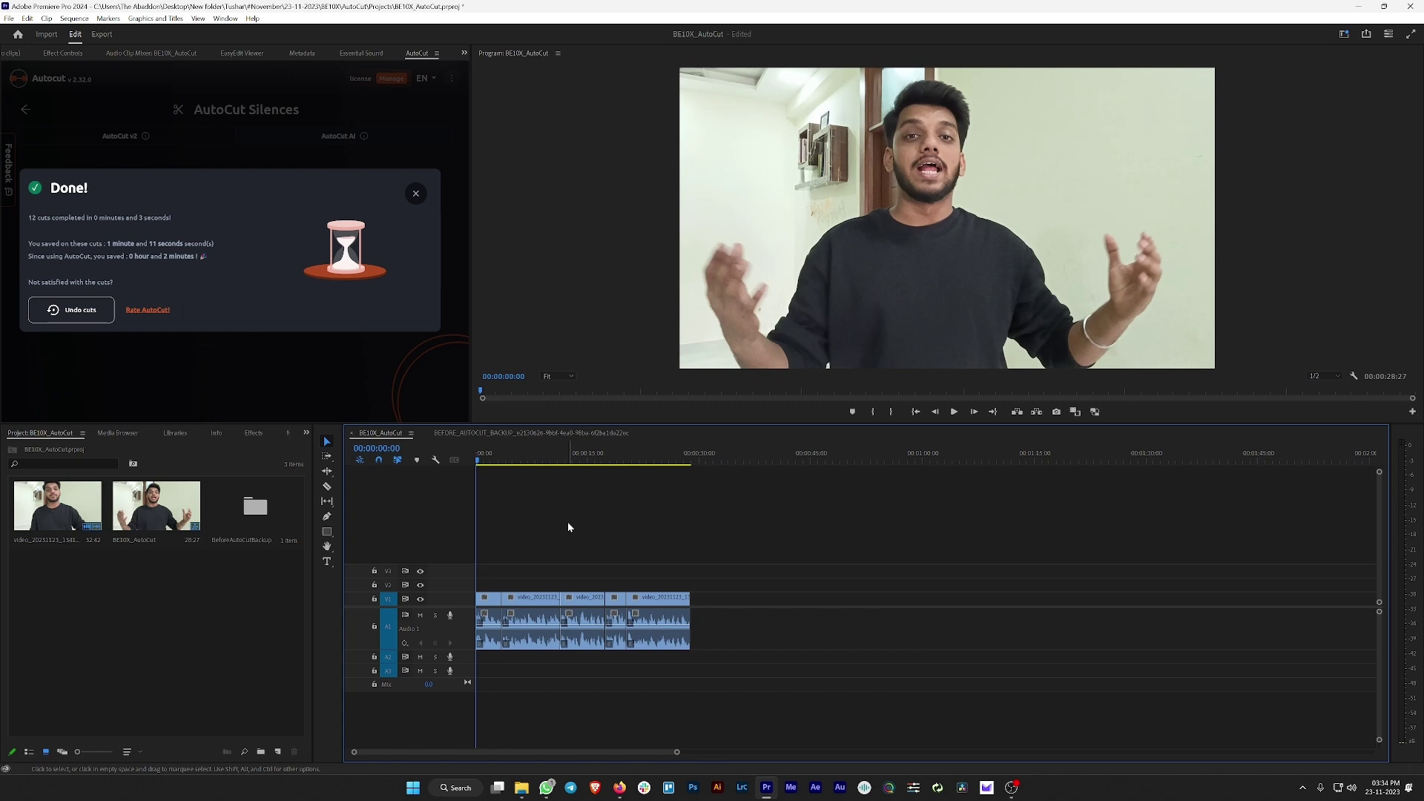
{"action": "scroll", "coordinate": [571, 533], "scroll_direction": "up", "scroll_amount": 2}
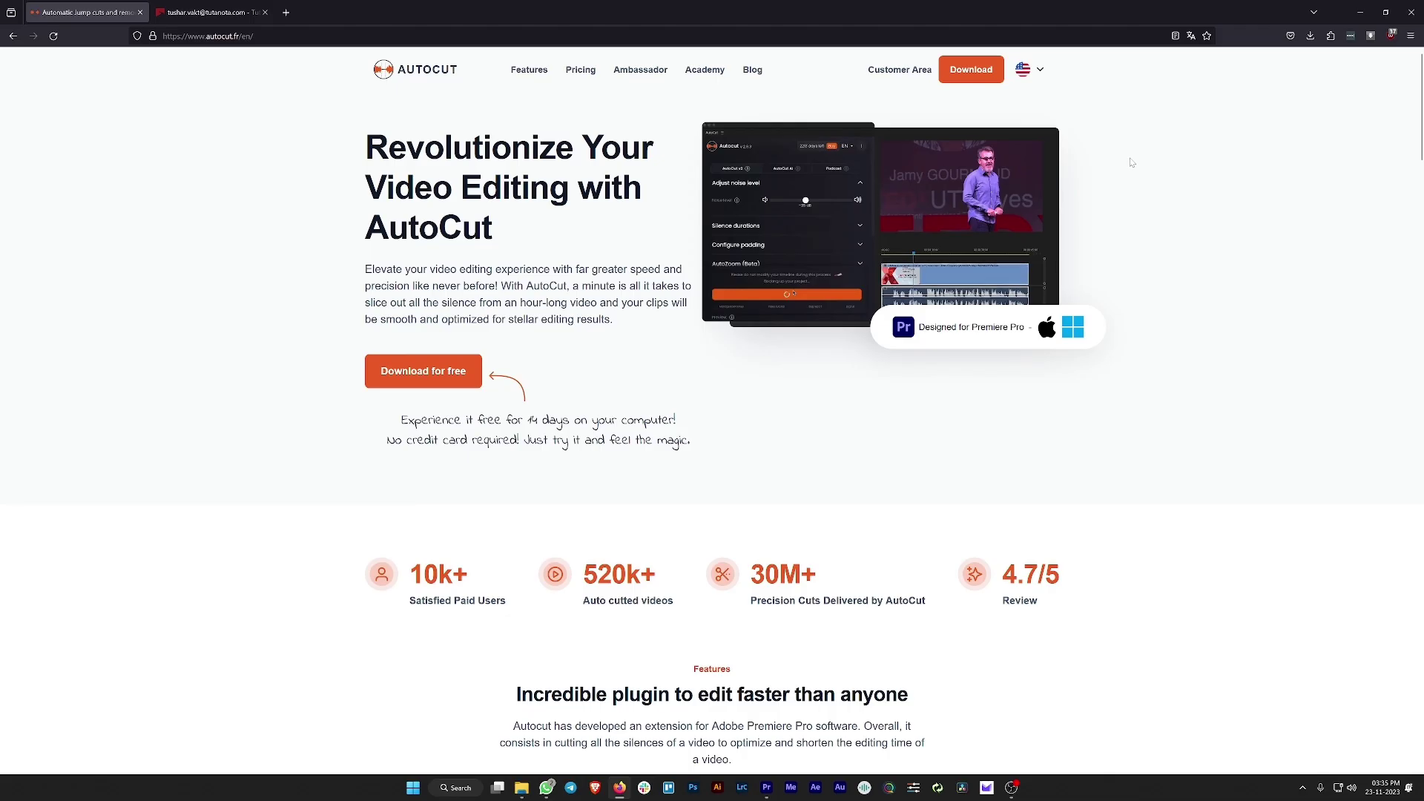
- Switch to the AutoCut website in Firefox and compare the monthly billing and lifetime prices of the three plans
{"action": "left_click", "coordinate": [619, 788]}
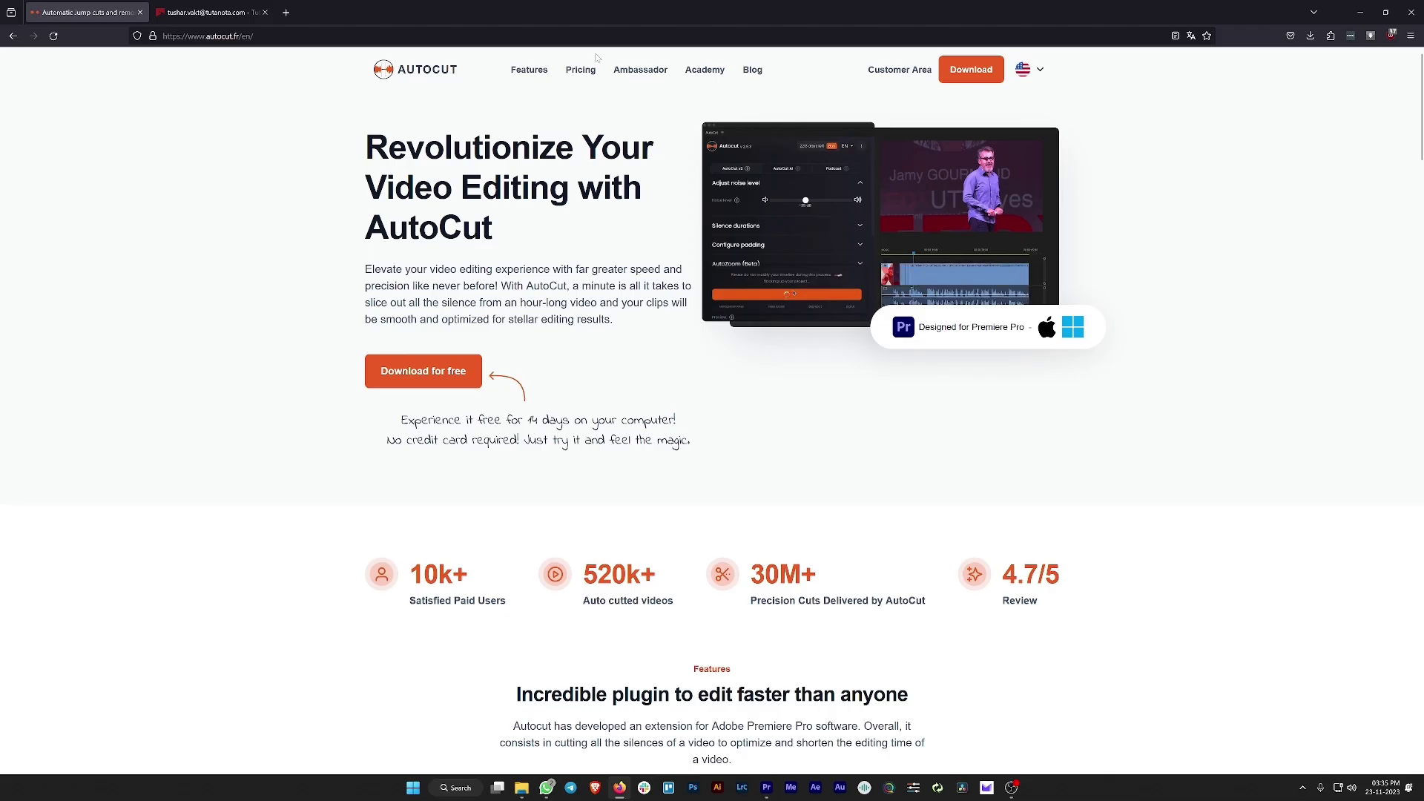
{"action": "left_click", "coordinate": [586, 72]}
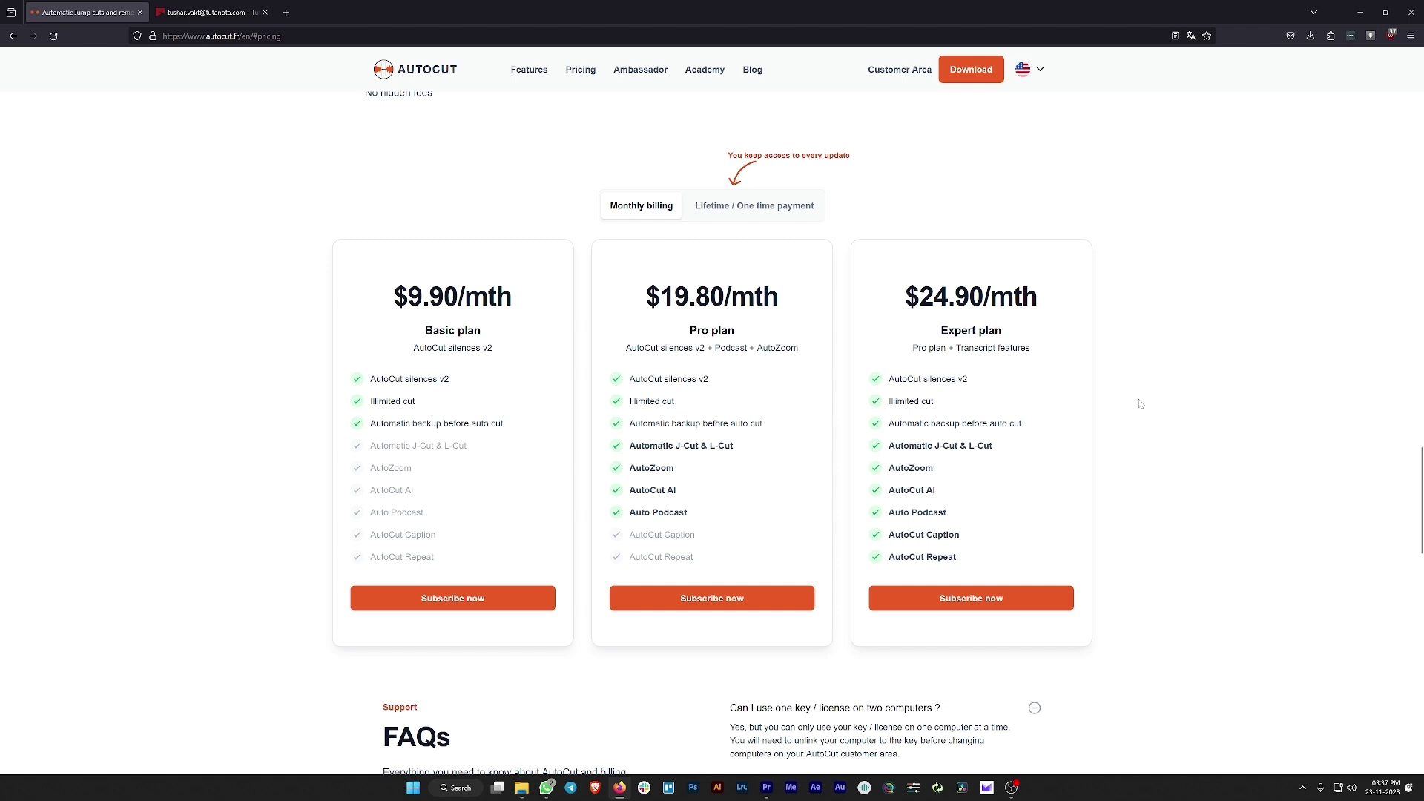
{"action": "left_click", "coordinate": [783, 206]}
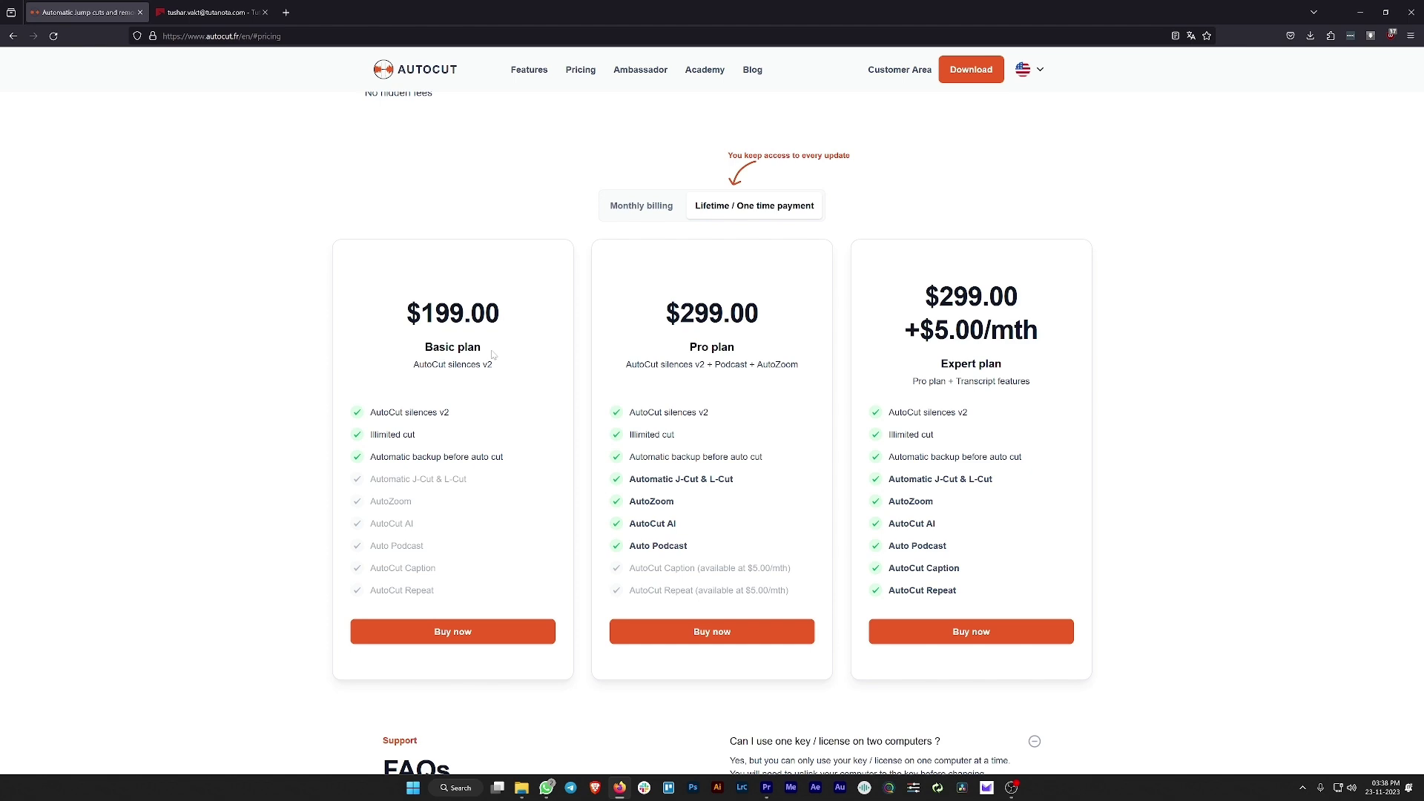
{"action": "left_click", "coordinate": [658, 210]}
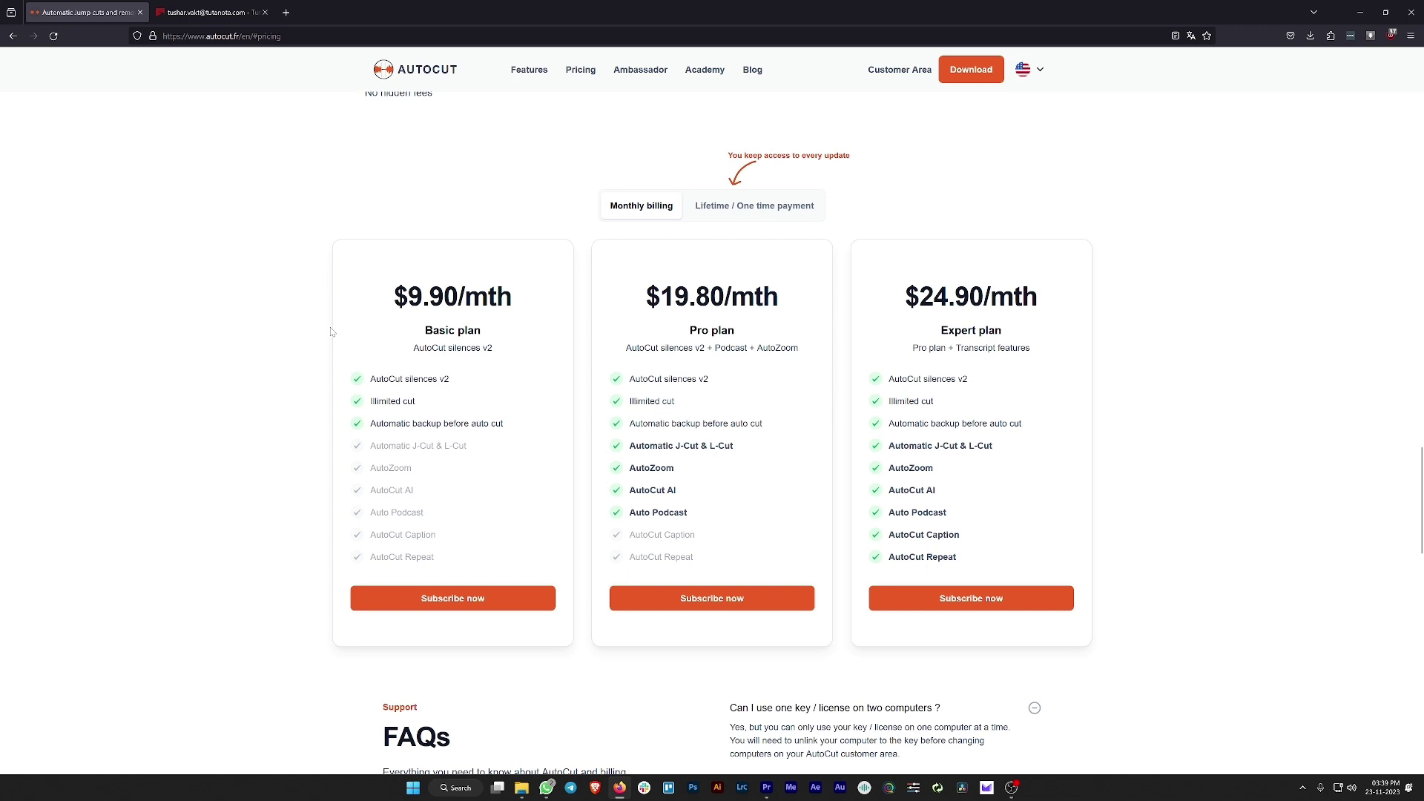
- Calculate the Basic plan's yearly cost in Calculator as 9.9 × 12, and compare the lifetime and monthly pricing on the AutoCut website
{"action": "key", "text": "super"}
{"action": "type", "text": "calc"}
{"action": "key", "text": "Return"}
{"action": "type", "text": "9.9"}
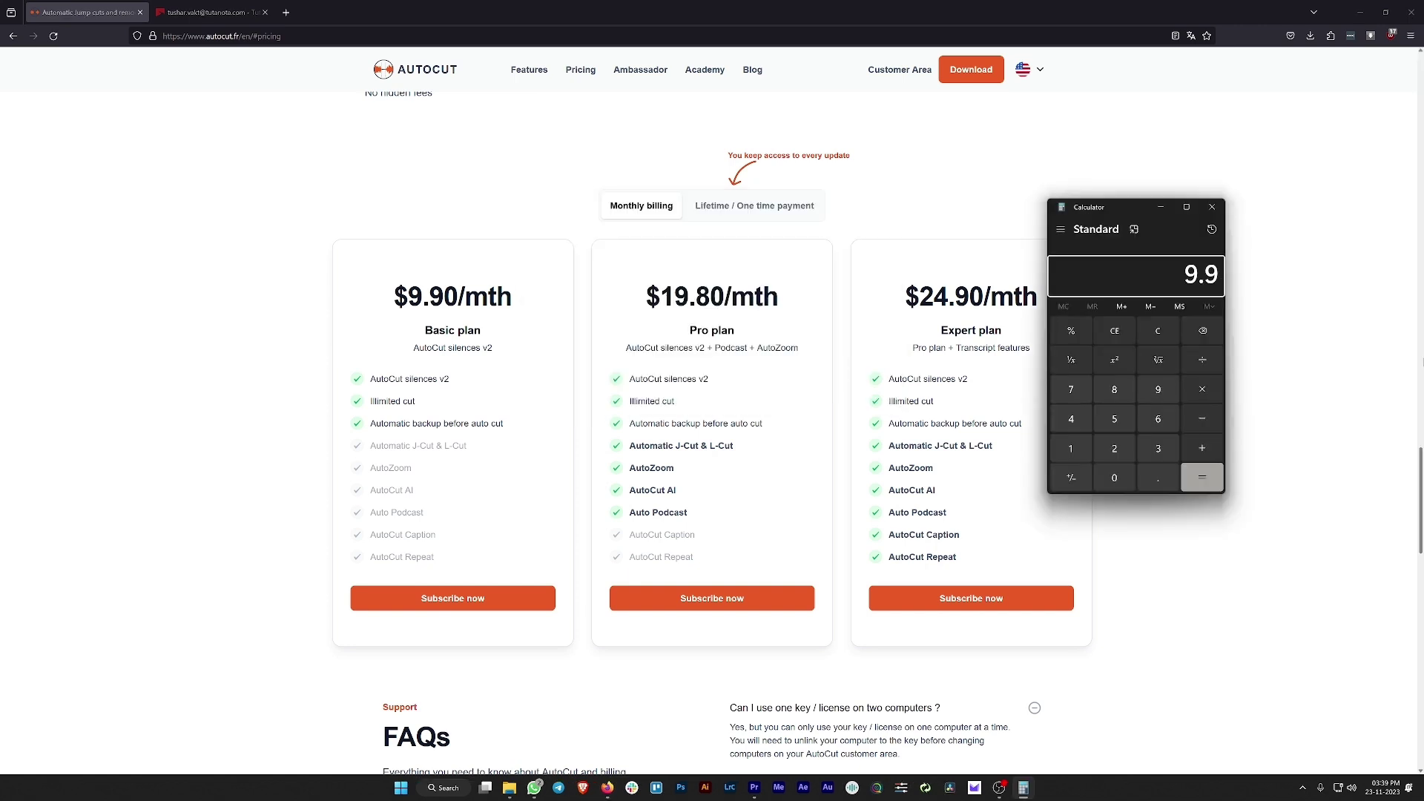
{"action": "type", "text": "*12"}
{"action": "key", "text": "Return"}
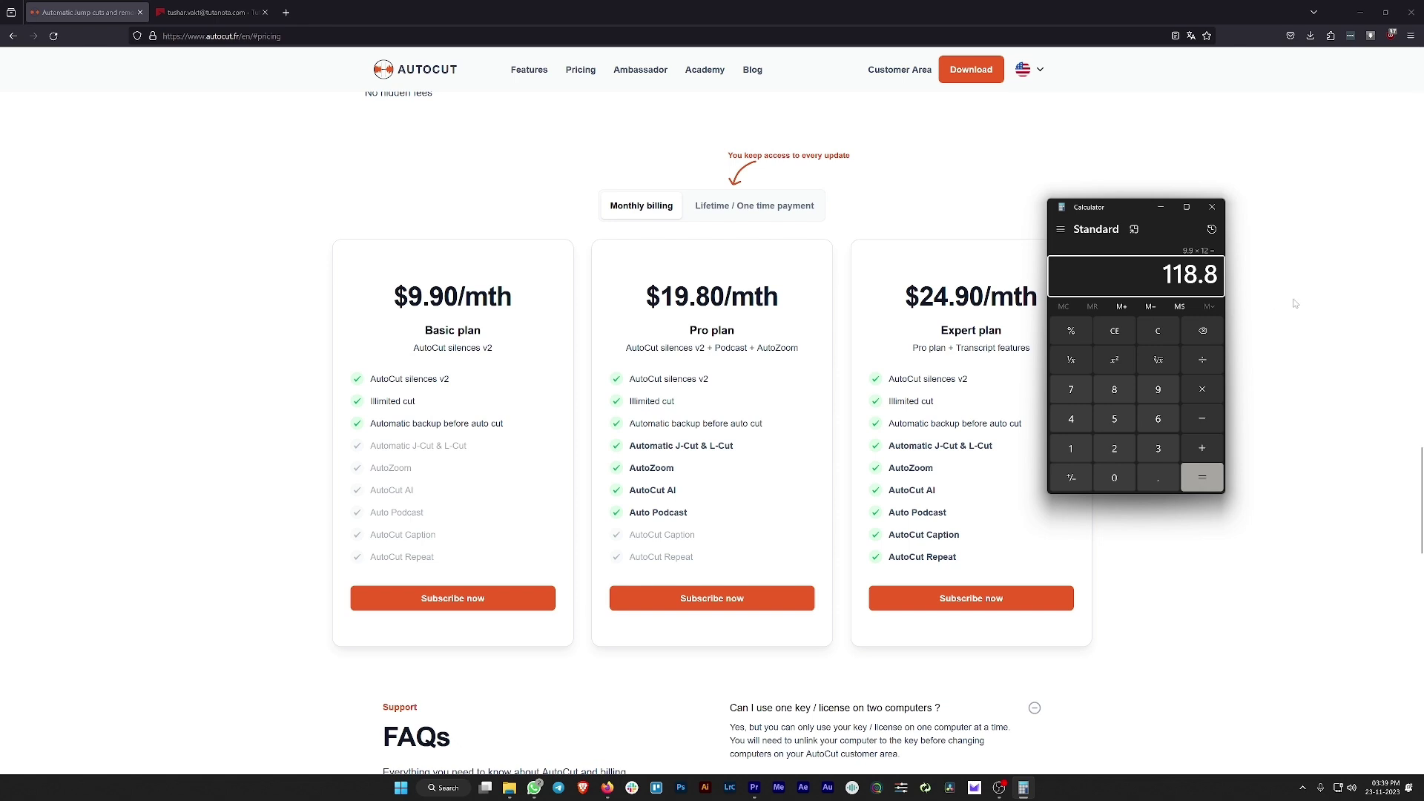
{"action": "left_click", "coordinate": [754, 205]}
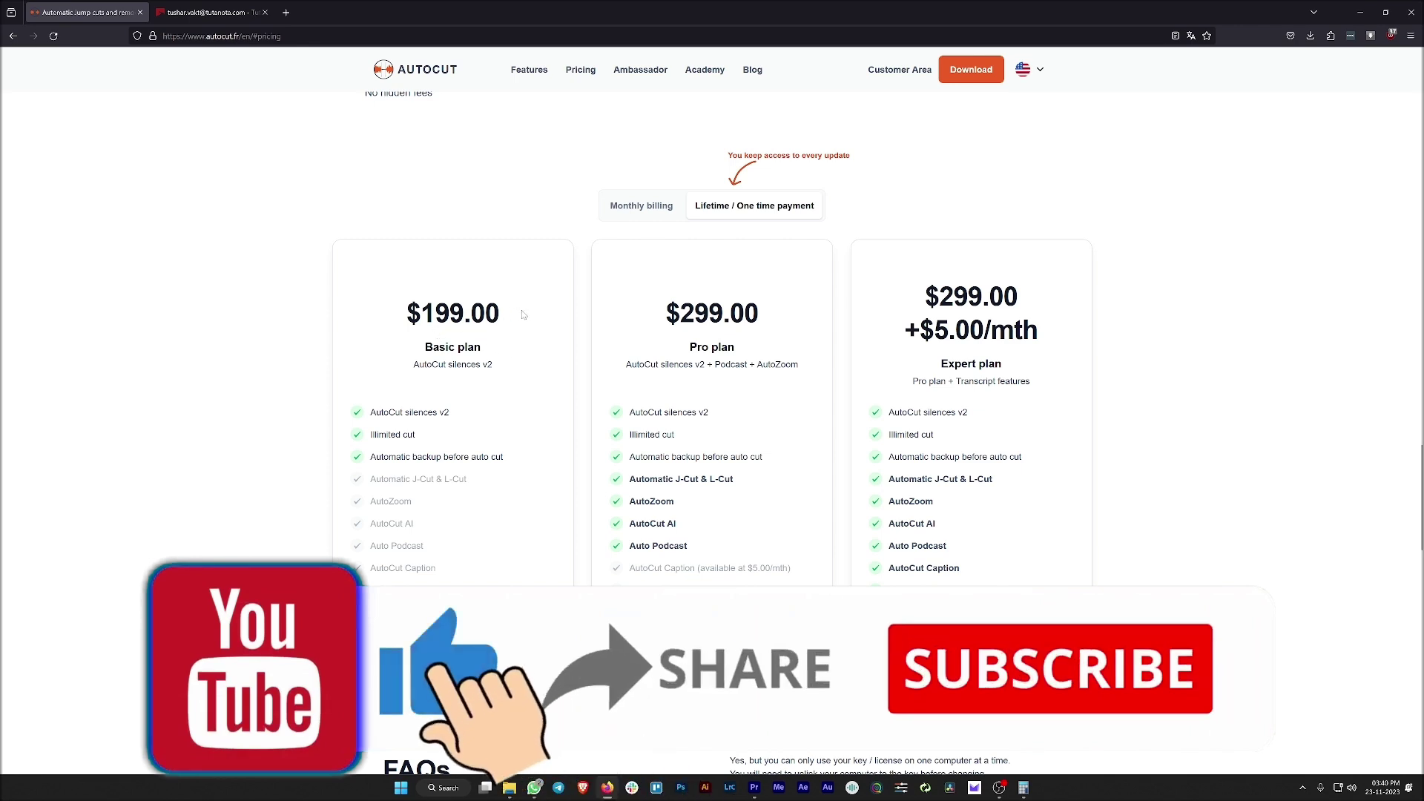
{"action": "left_click", "coordinate": [647, 202]}
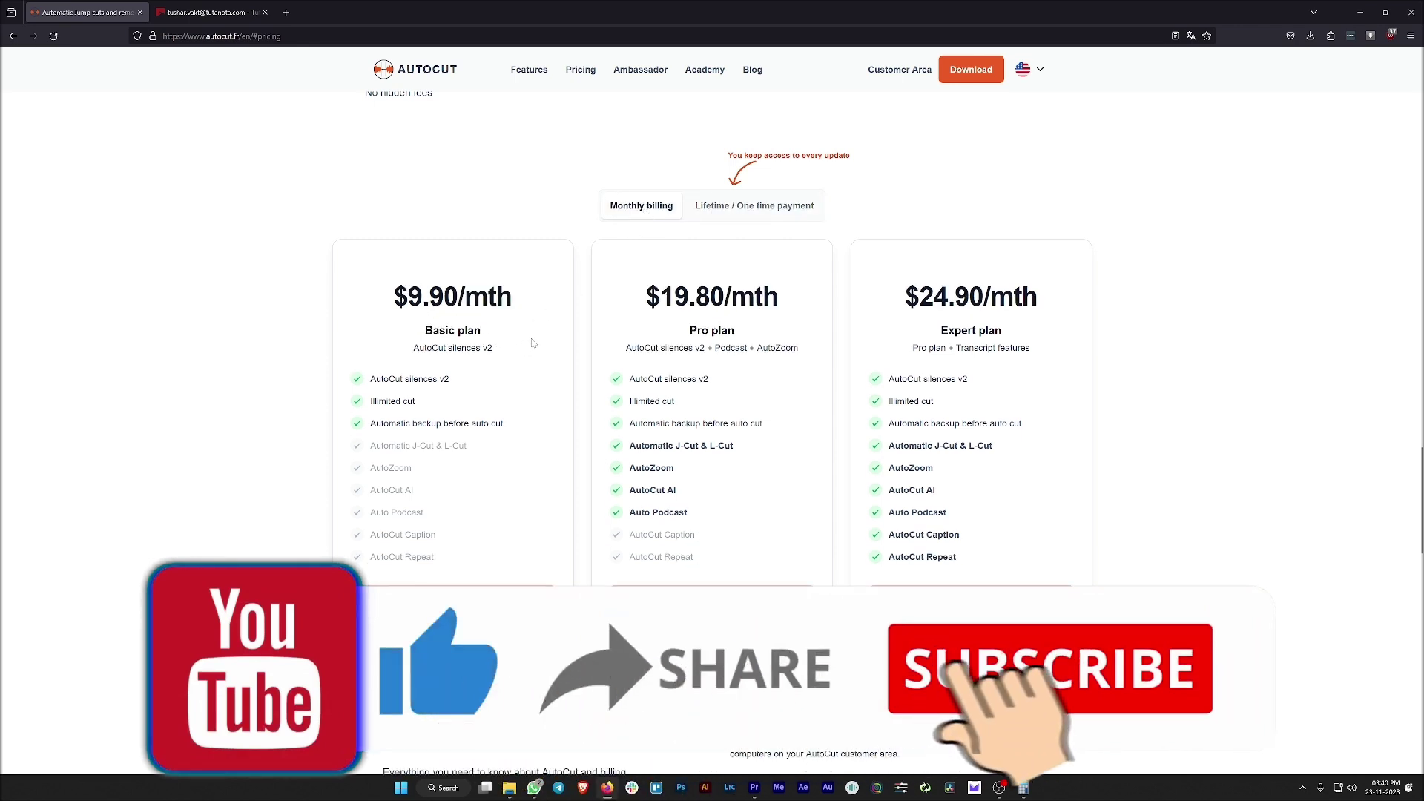